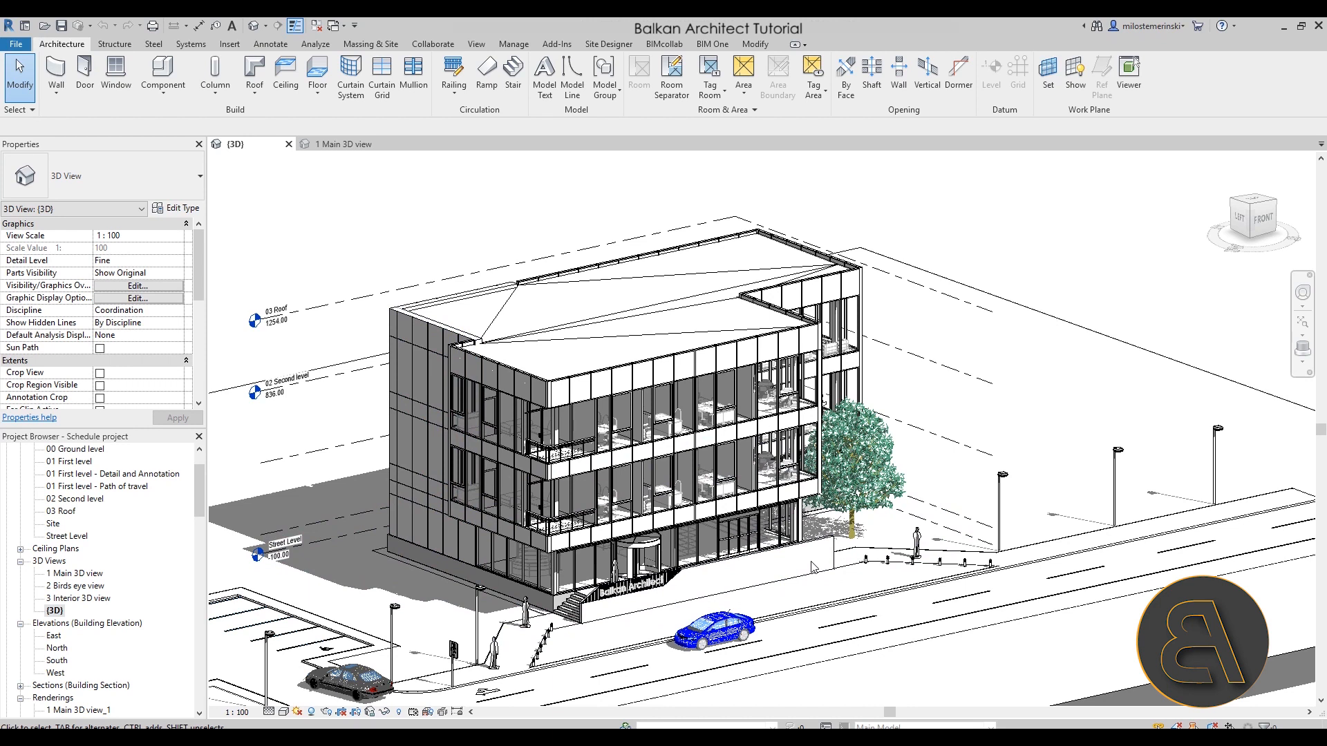
- Place a 25 Watt Wall_Light_15612 fixture on the street-side retaining wall near the end closest to the tree
{"action": "scroll", "coordinate": [795, 576], "scroll_direction": "up", "scroll_amount": 3}
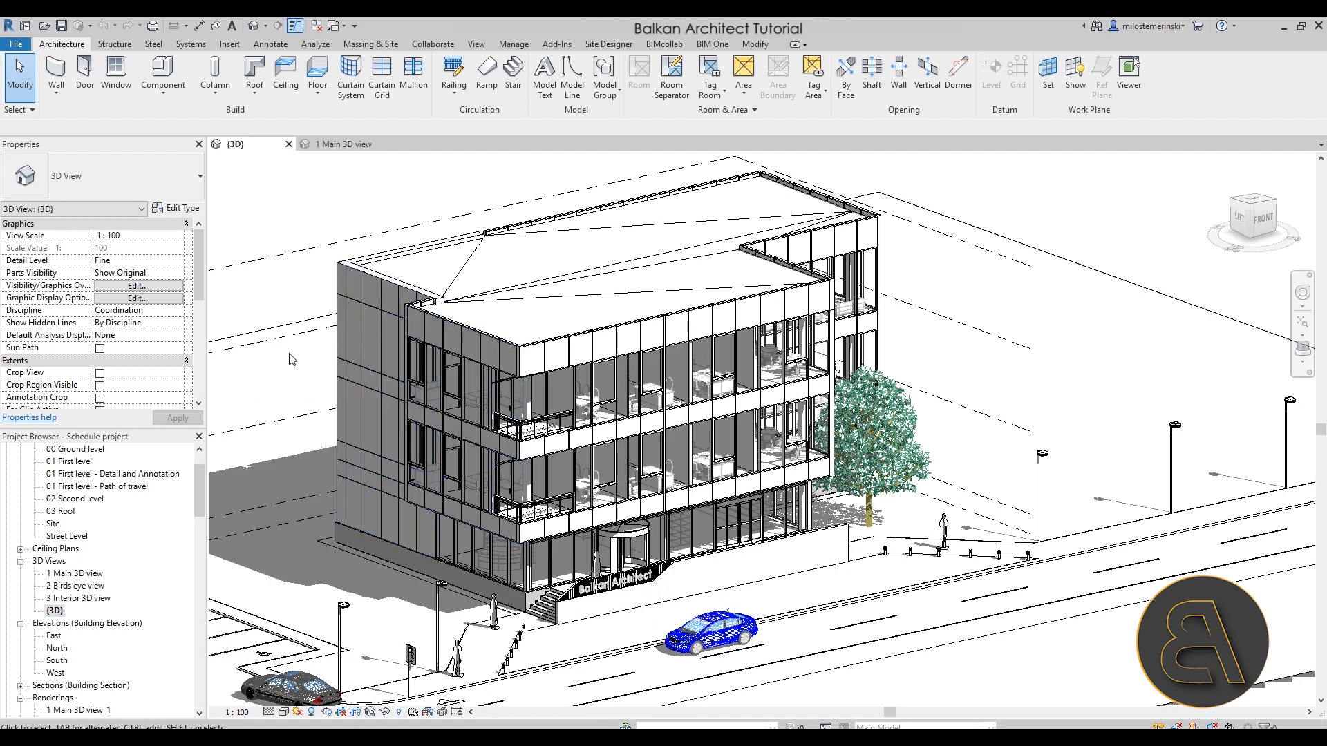
{"action": "middle_click_drag", "start_coordinate": [281, 382], "coordinate": [291, 395]}
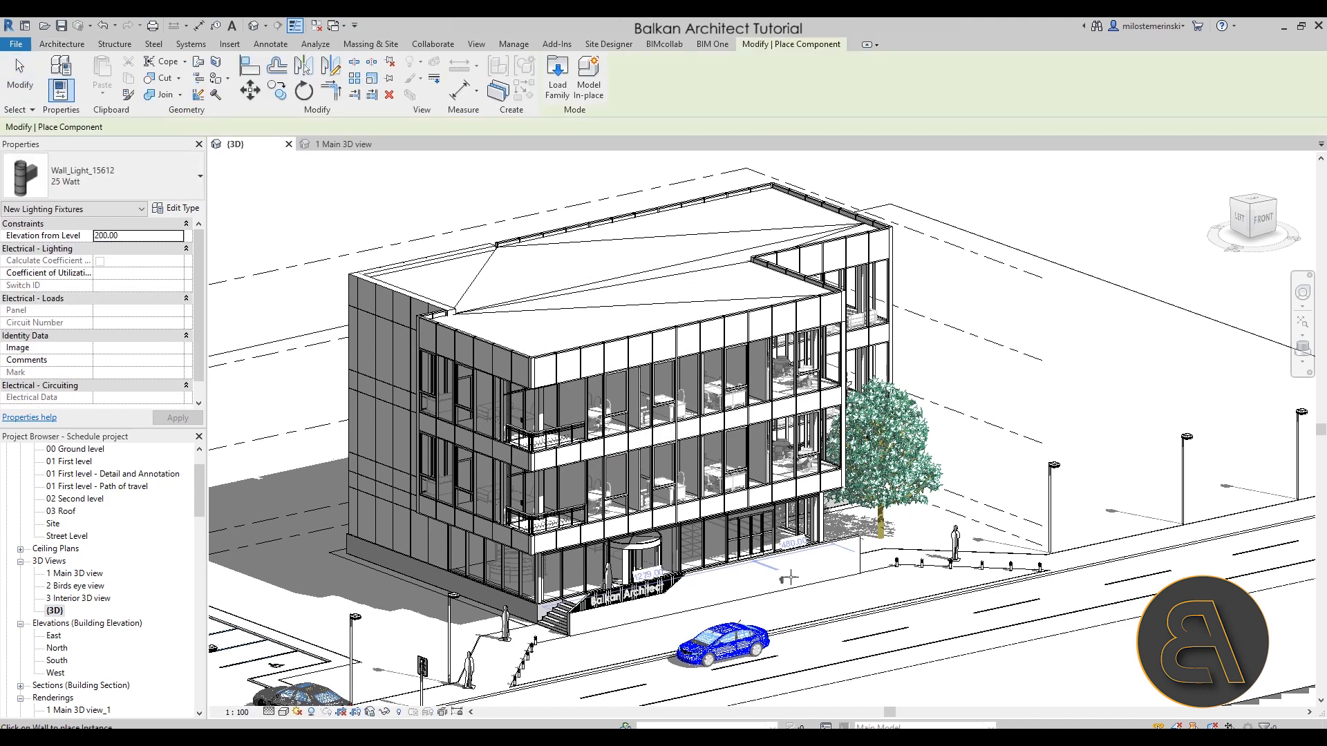
{"action": "scroll", "coordinate": [829, 560], "scroll_direction": "up", "scroll_amount": 5}
{"action": "scroll", "coordinate": [904, 532], "scroll_direction": "up", "scroll_amount": 3}
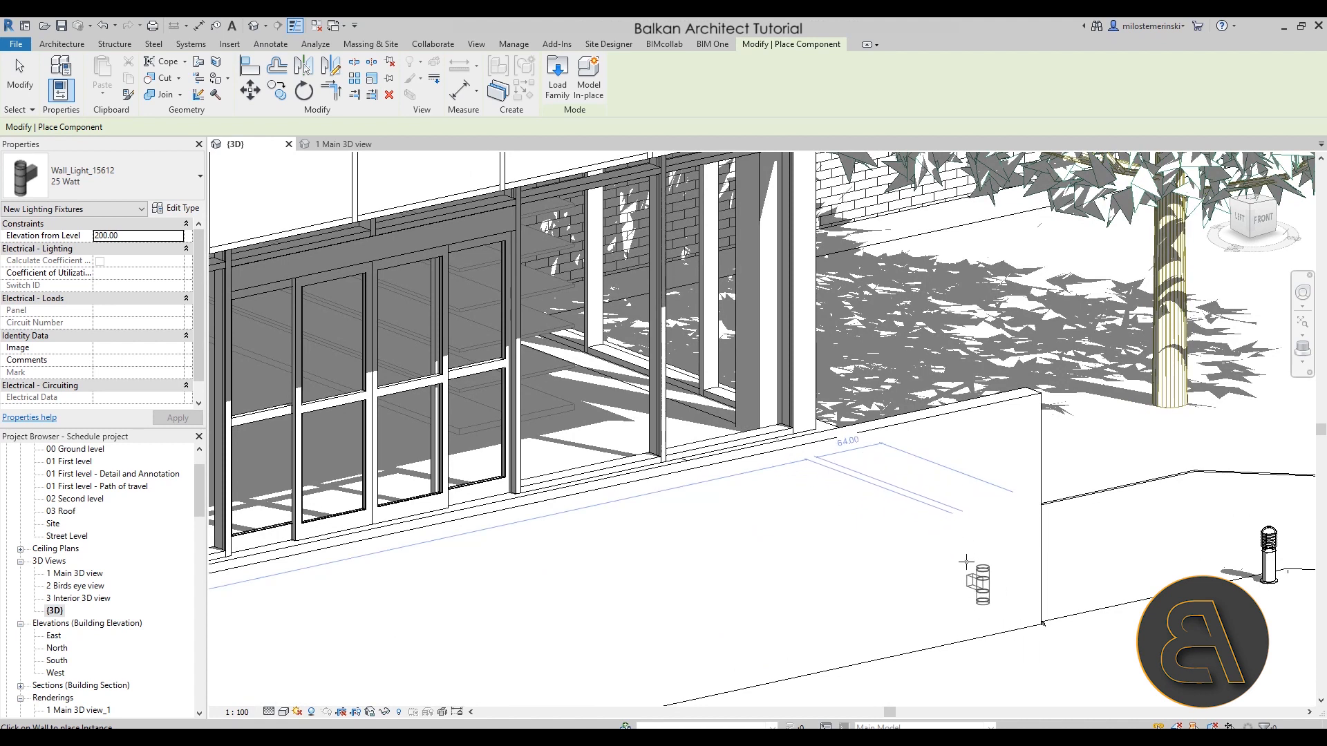
{"action": "left_click", "coordinate": [990, 581]}
{"action": "key", "text": "Escape"}
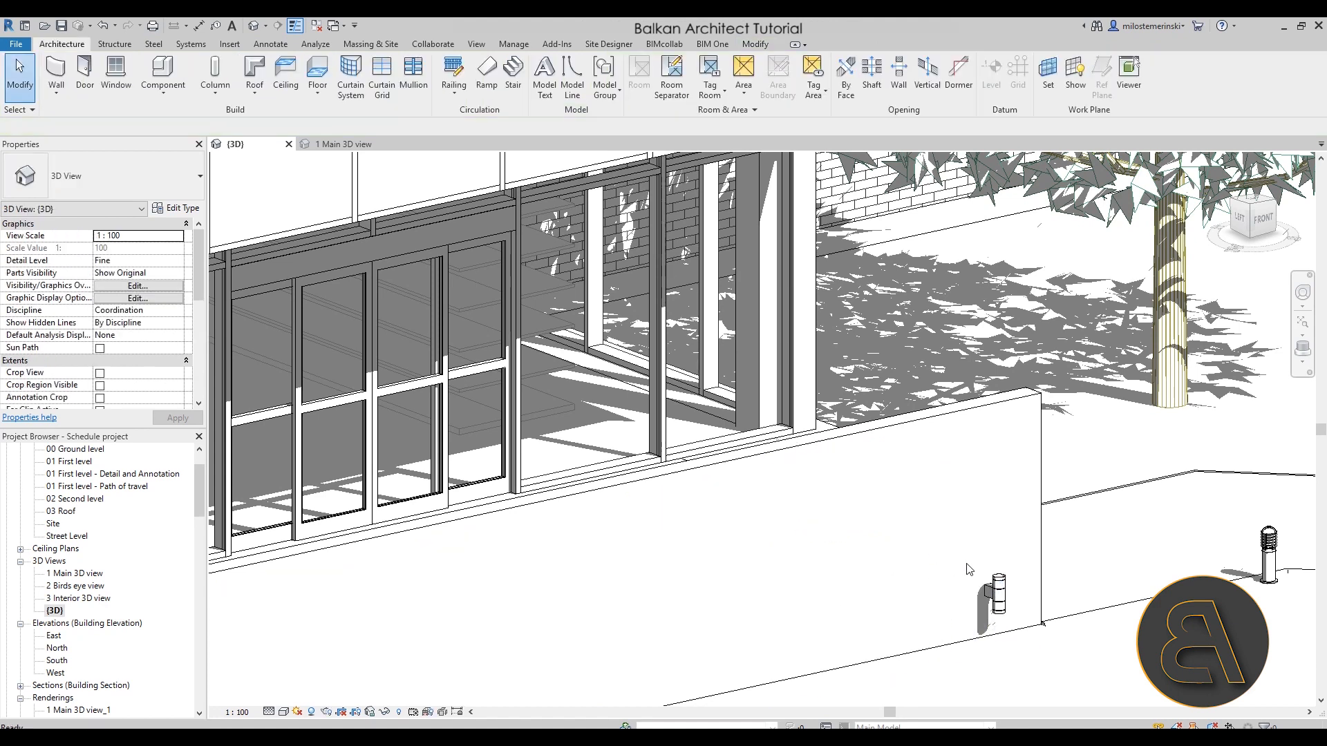
- Move the wall light to the stair end of the retaining wall, about 60 above Street Level
{"action": "left_click_drag", "start_coordinate": [995, 594], "coordinate": [967, 529]}
{"action": "scroll", "coordinate": [924, 477], "scroll_direction": "down", "scroll_amount": 3}
{"action": "mouse_move", "coordinate": [893, 485]}
{"action": "middle_mouse_down"}
{"action": "mouse_move", "coordinate": [910, 451]}
{"action": "mouse_move", "coordinate": [1063, 357]}
{"action": "middle_mouse_up"}
{"action": "scroll", "coordinate": [1029, 404], "scroll_direction": "down", "scroll_amount": 1}
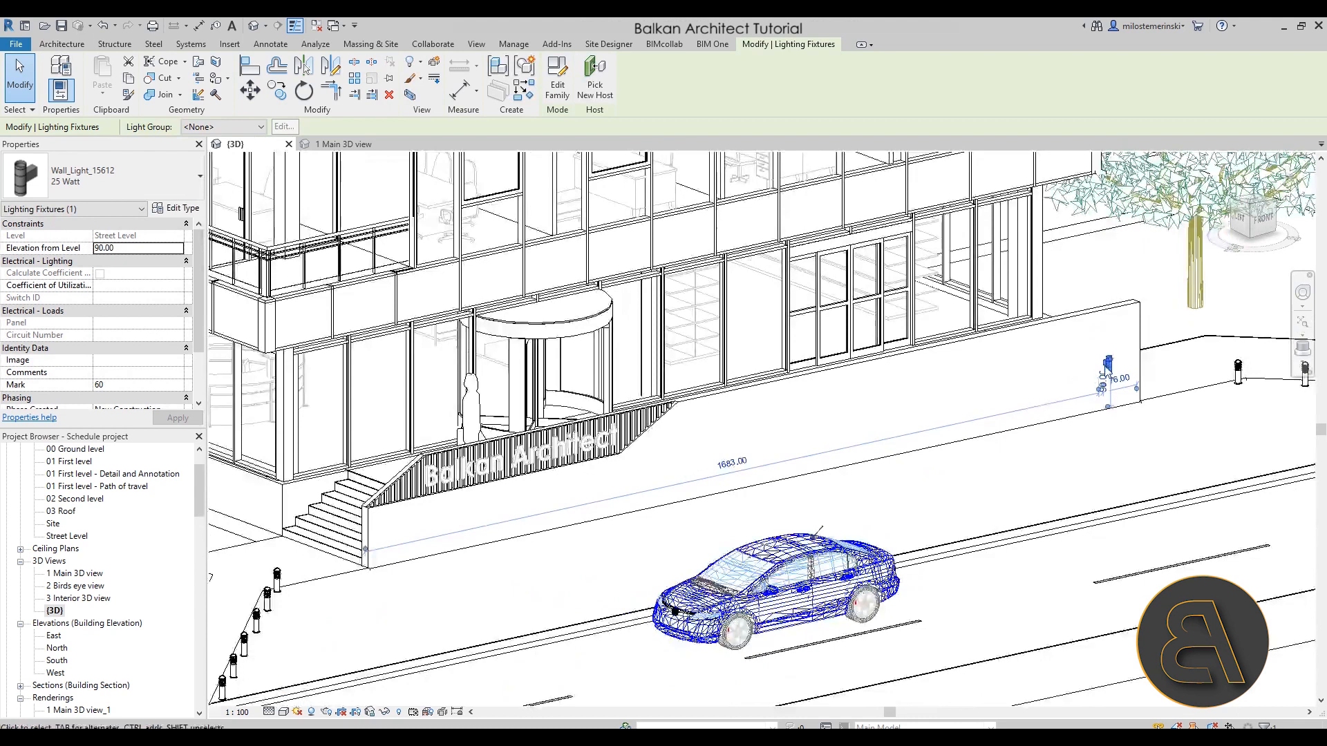
{"action": "left_click", "coordinate": [1105, 345]}
{"action": "left_click_drag", "start_coordinate": [1109, 366], "coordinate": [396, 536]}
- Try to array the wall light along the retaining wall, with the second member about 780 away
{"action": "left_click", "coordinate": [355, 77]}
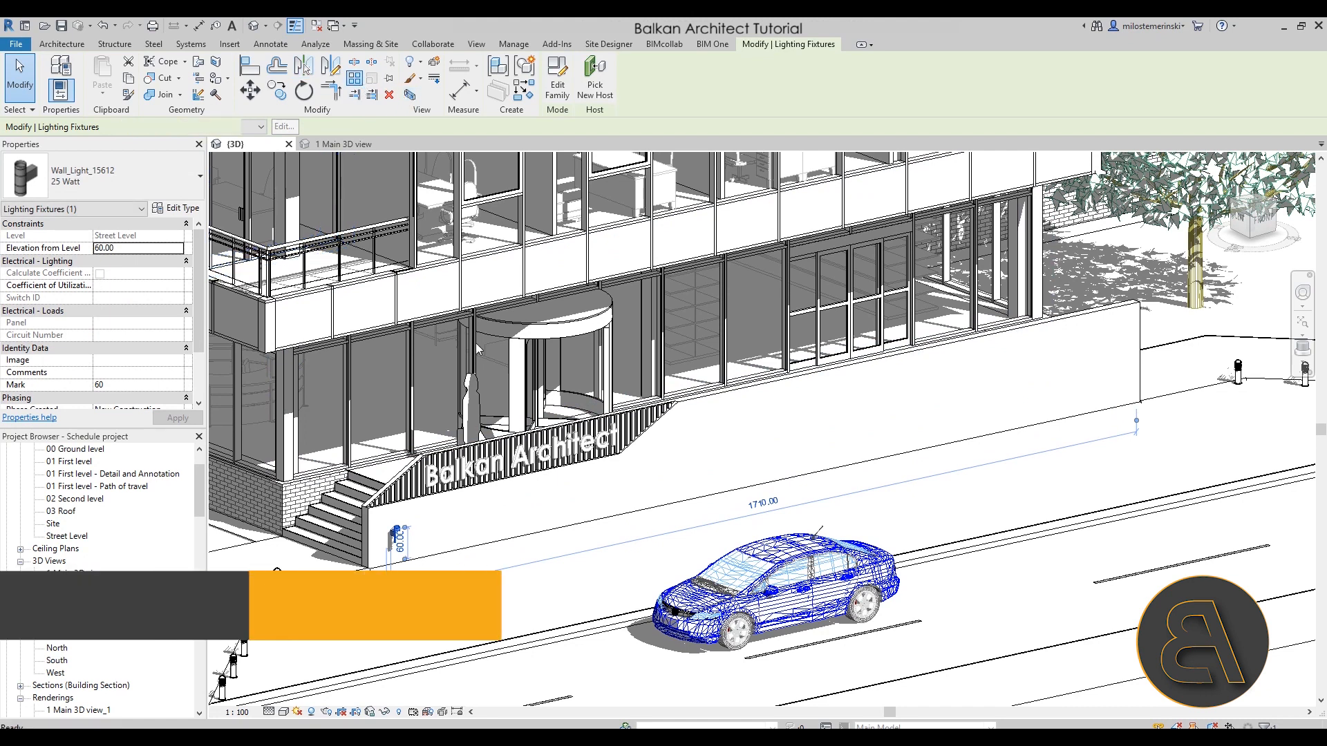
{"action": "left_click", "coordinate": [423, 536]}
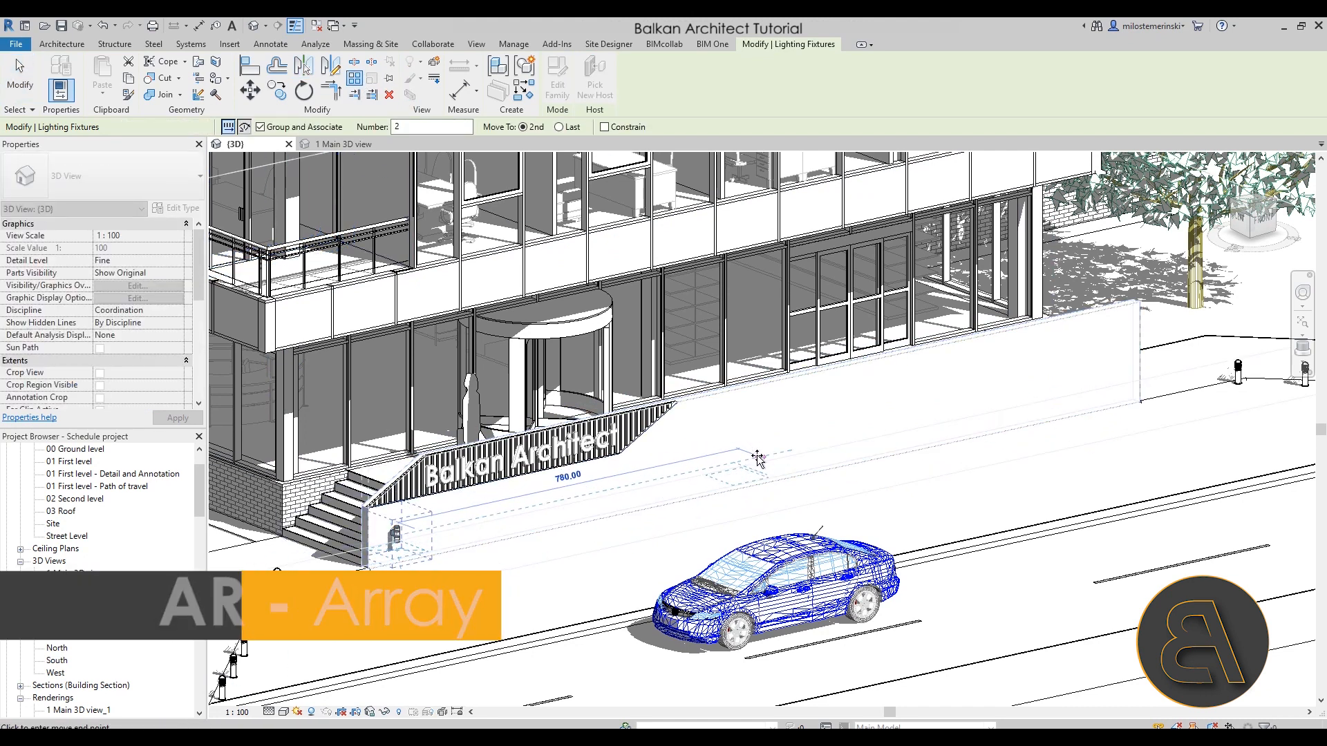
{"action": "left_click", "coordinate": [760, 460]}
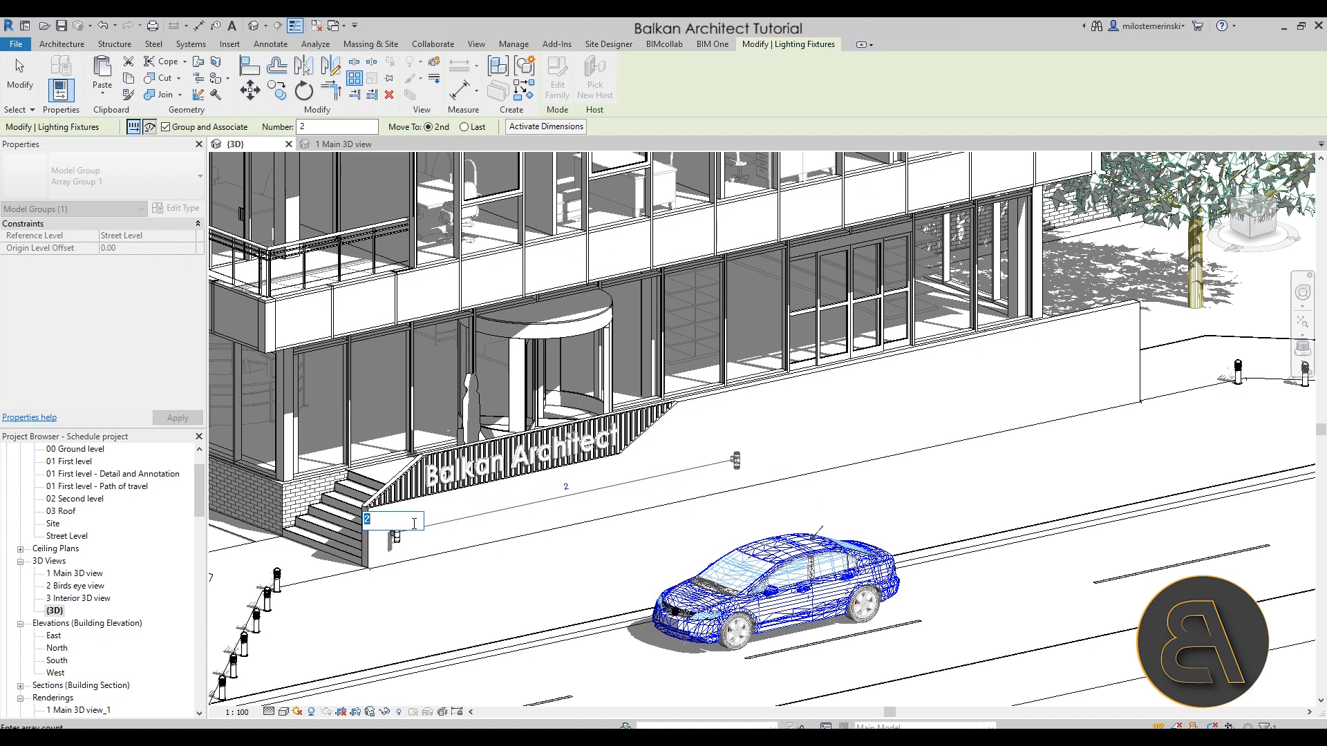
{"action": "key", "text": "Return"}
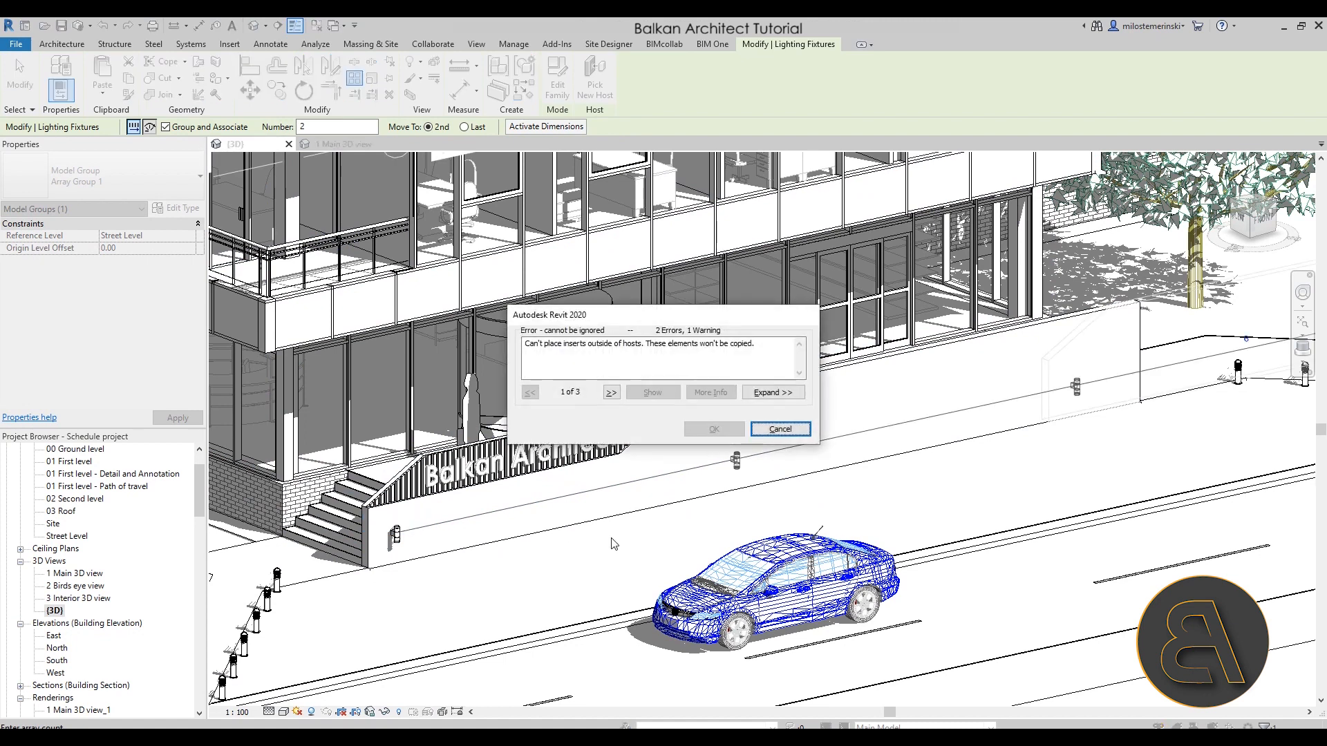
{"action": "left_click", "coordinate": [780, 429]}
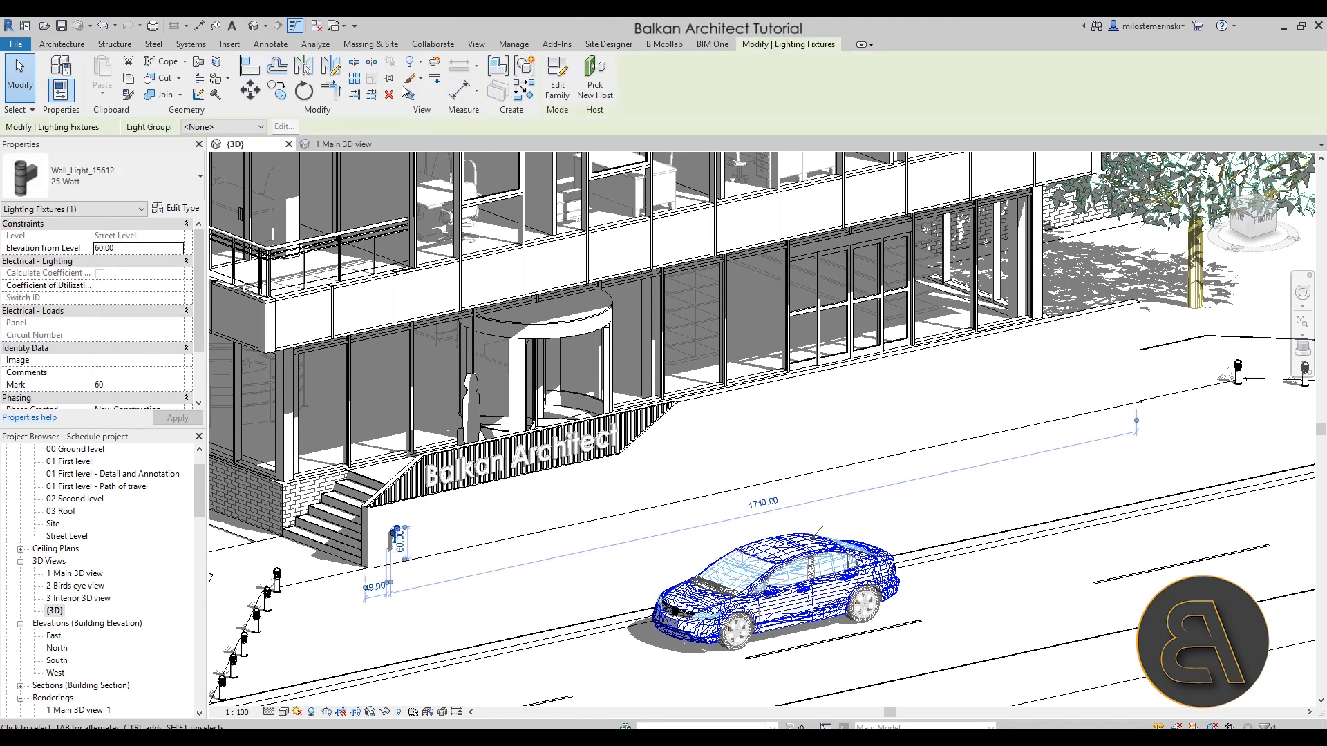
- Array the wall light along the retaining wall with 6 members, using the Last option to define the total span
{"action": "left_click", "coordinate": [354, 78]}
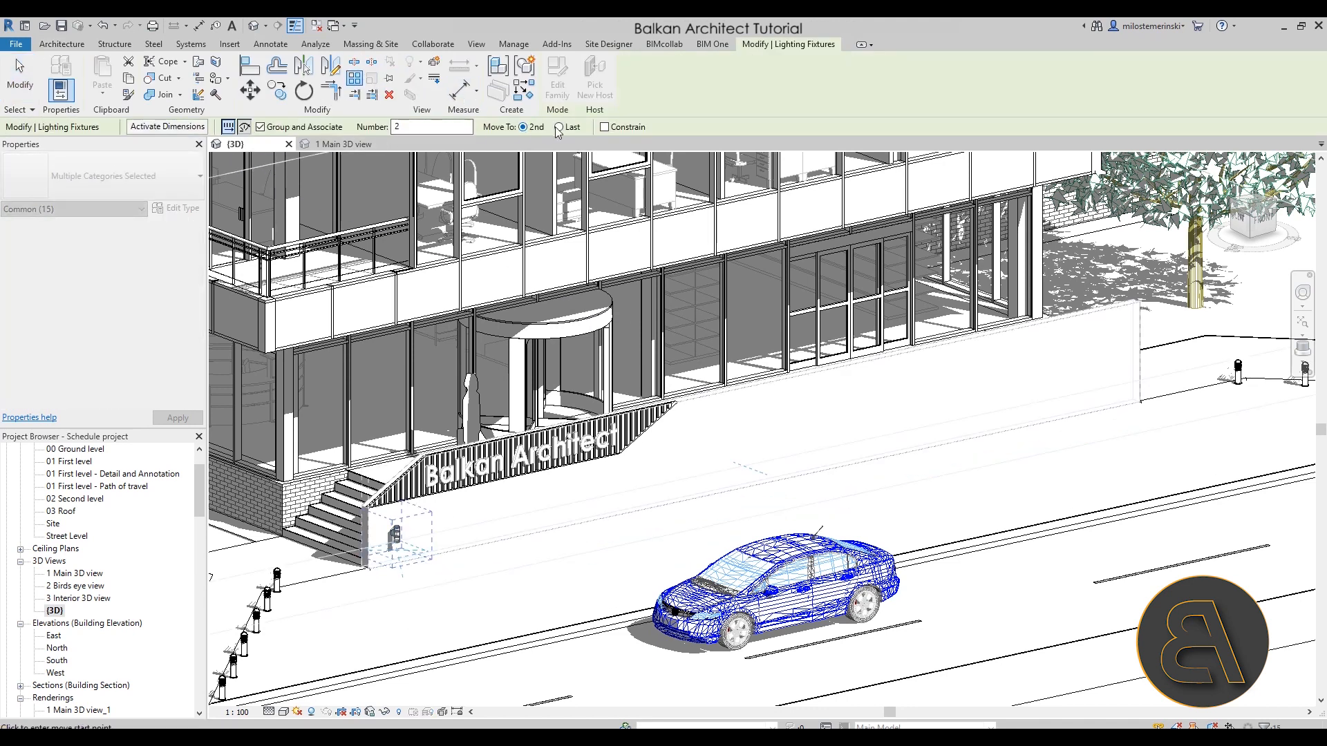
{"action": "left_click_drag", "start_coordinate": [418, 127], "coordinate": [237, 133]}
{"action": "type", "text": "6"}
{"action": "left_click", "coordinate": [413, 535]}
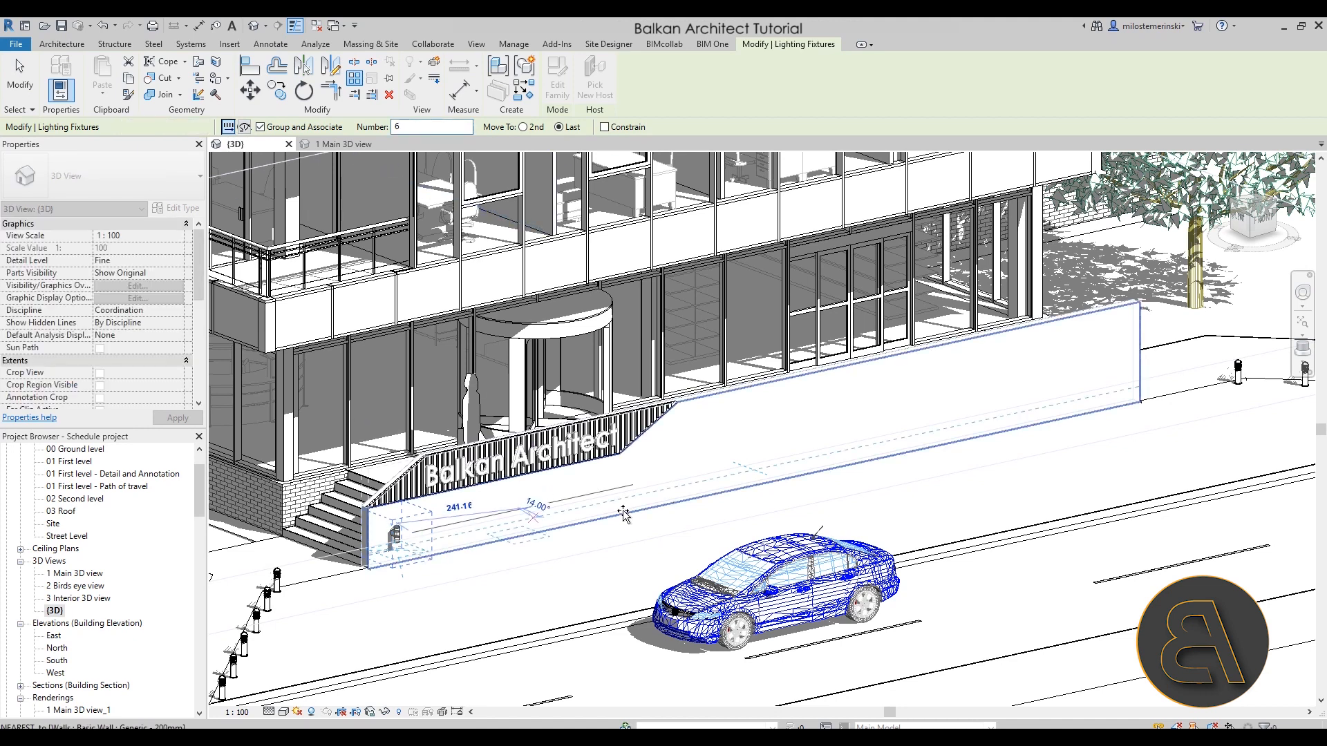
{"action": "left_click", "coordinate": [887, 438]}
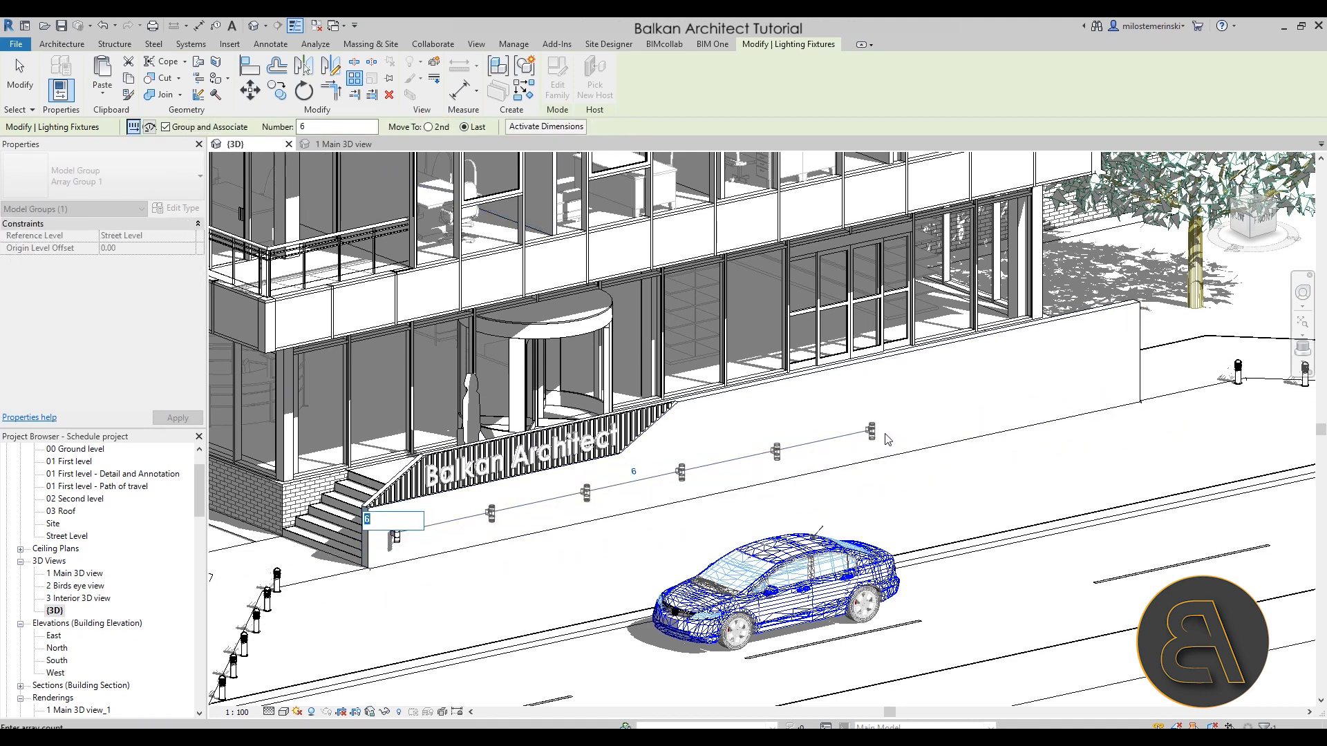
{"action": "key", "text": "Return"}
- Stretch the light array to the far end of the retaining wall and set its member count to 8
{"action": "left_click_drag", "start_coordinate": [872, 434], "coordinate": [1132, 391]}
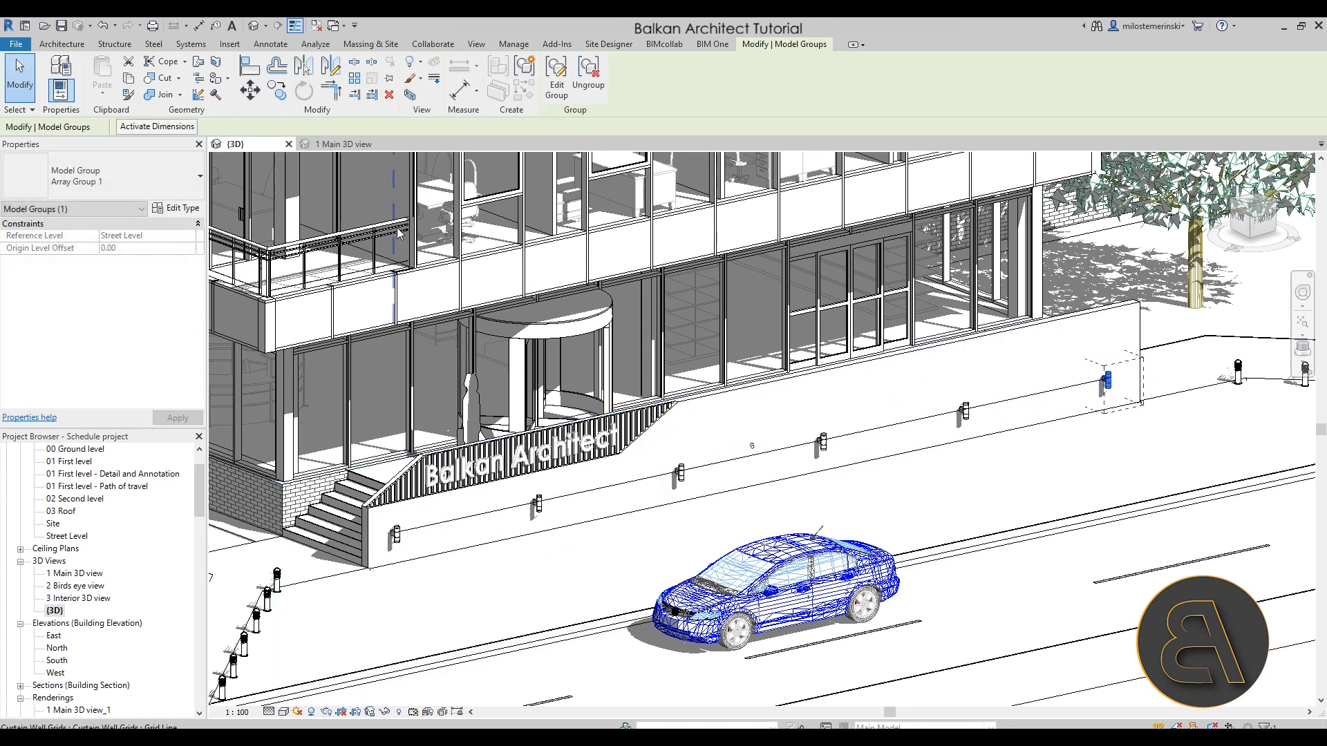
{"action": "left_click", "coordinate": [752, 445]}
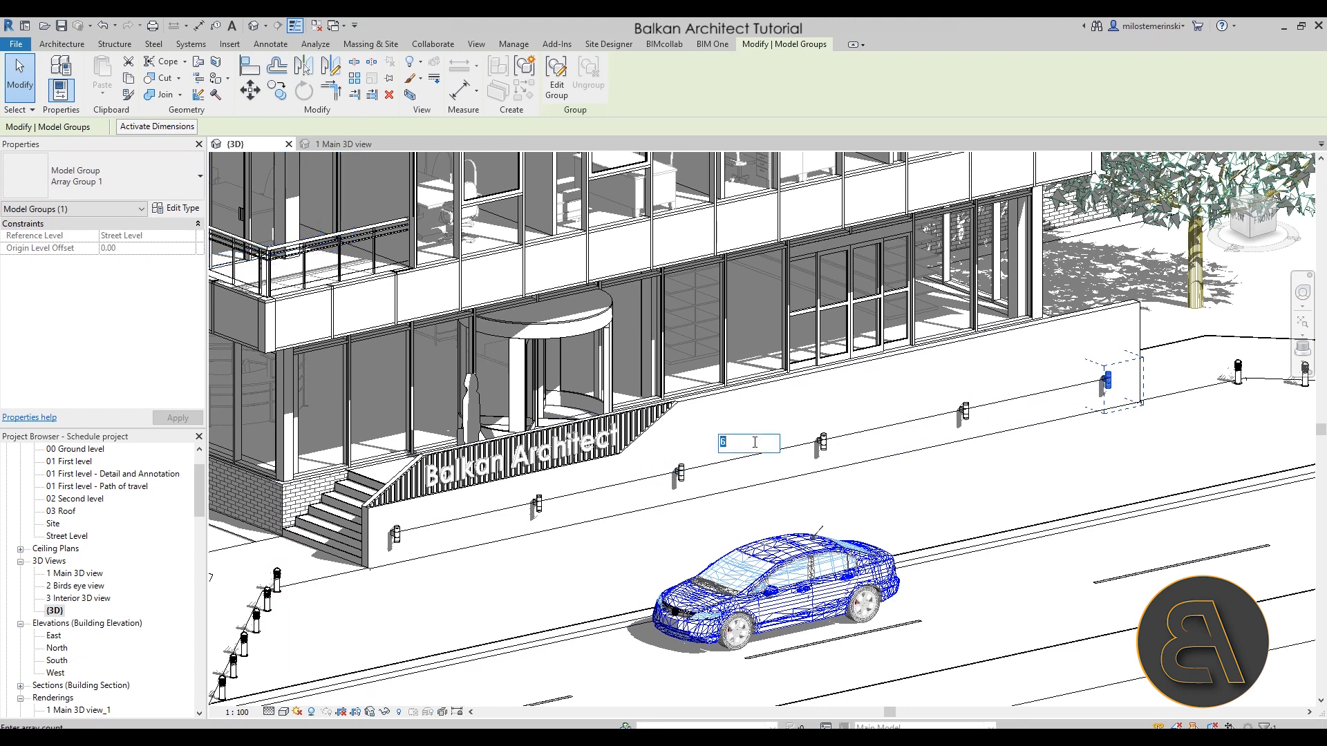
{"action": "type", "text": "8"}
{"action": "key", "text": "Return"}
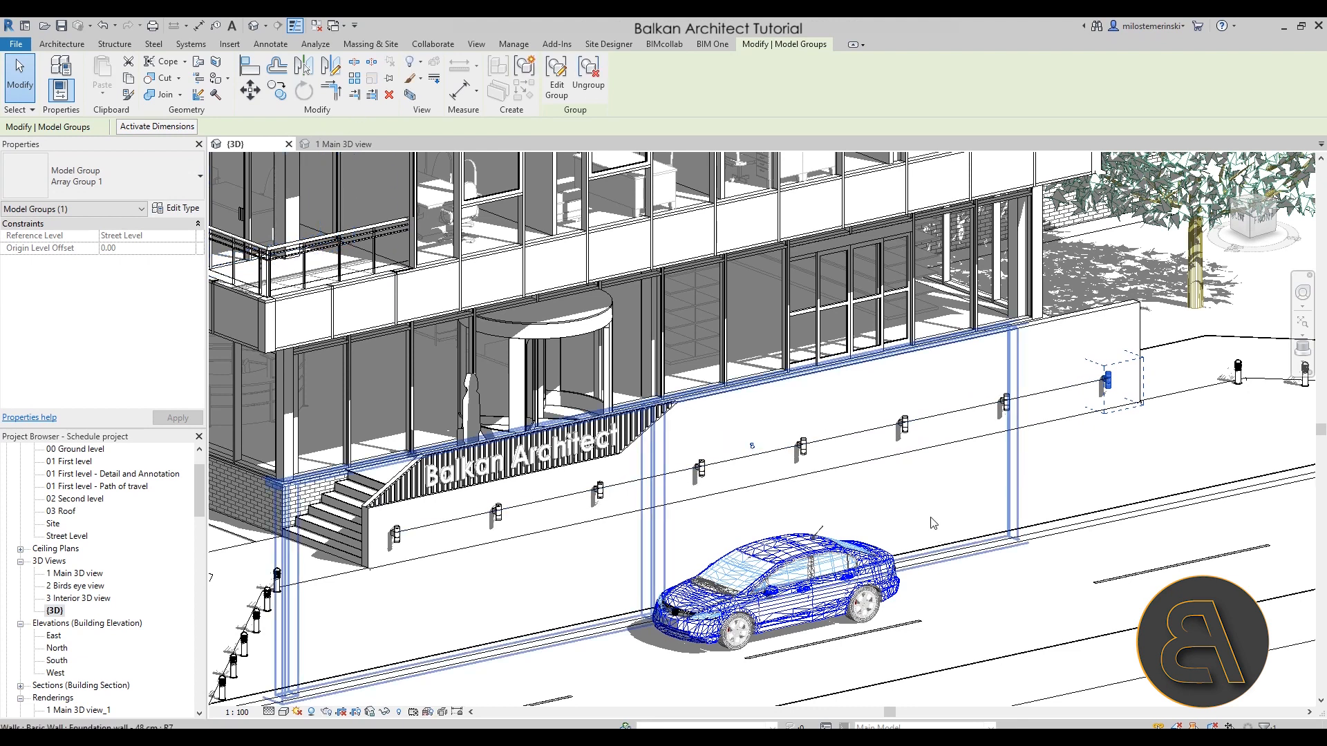
{"action": "key", "text": "Escape"}
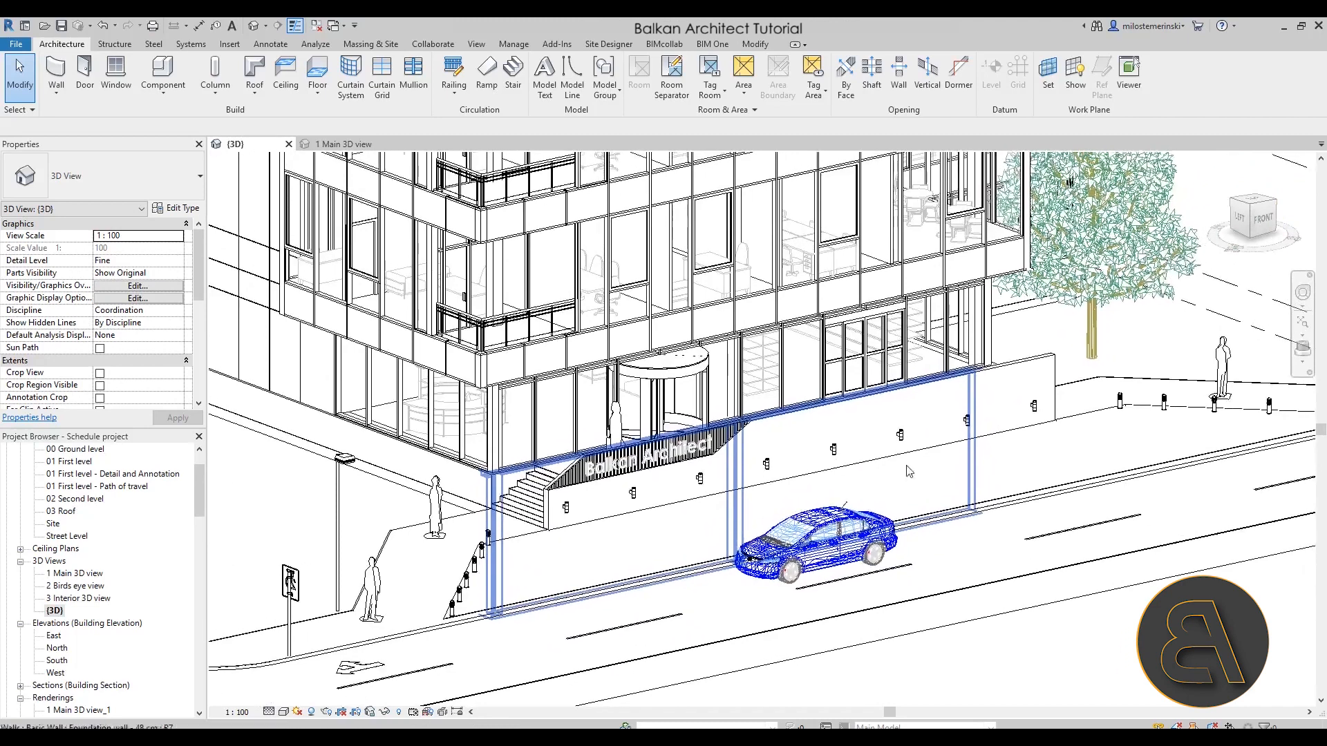
{"action": "scroll", "coordinate": [822, 485], "scroll_direction": "down", "scroll_amount": 1}
{"action": "middle_click_drag", "start_coordinate": [746, 513], "coordinate": [639, 609]}
{"action": "scroll", "coordinate": [632, 596], "scroll_direction": "down", "scroll_amount": 1}
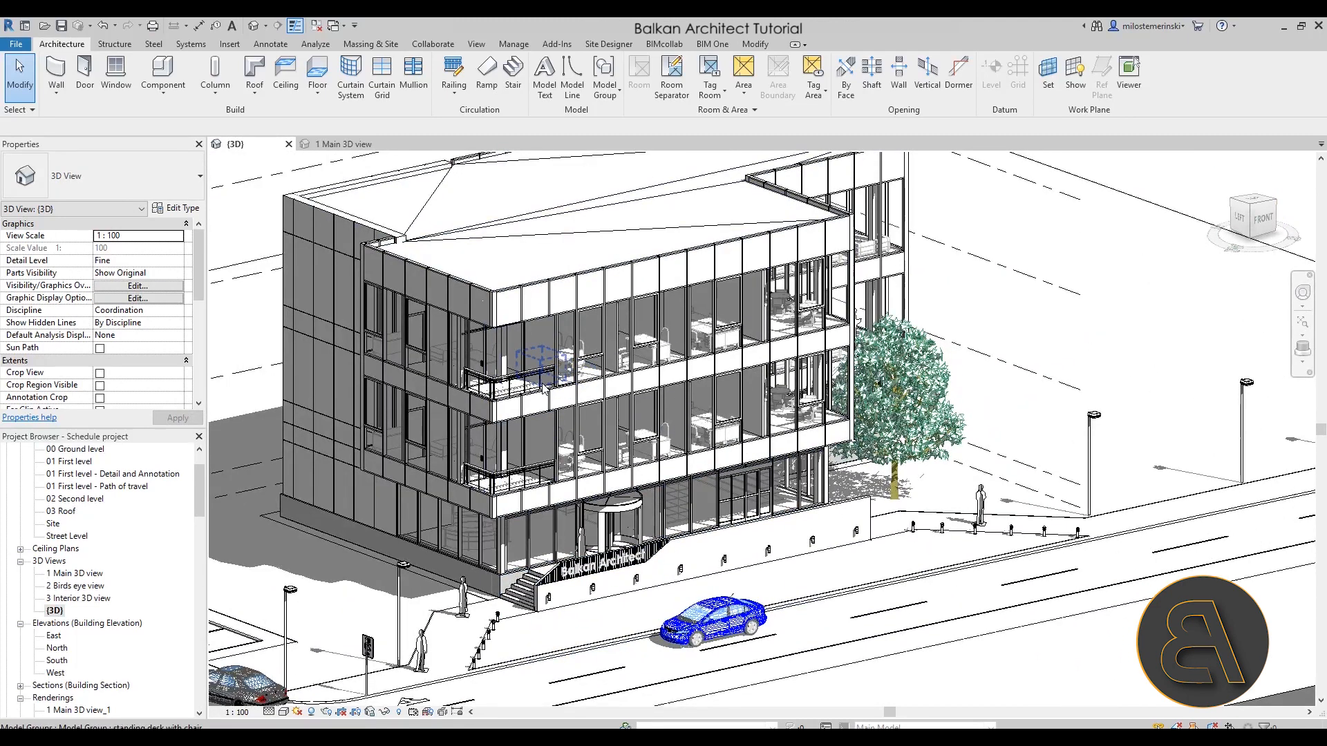
{"action": "scroll", "coordinate": [546, 290], "scroll_direction": "up", "scroll_amount": 3}
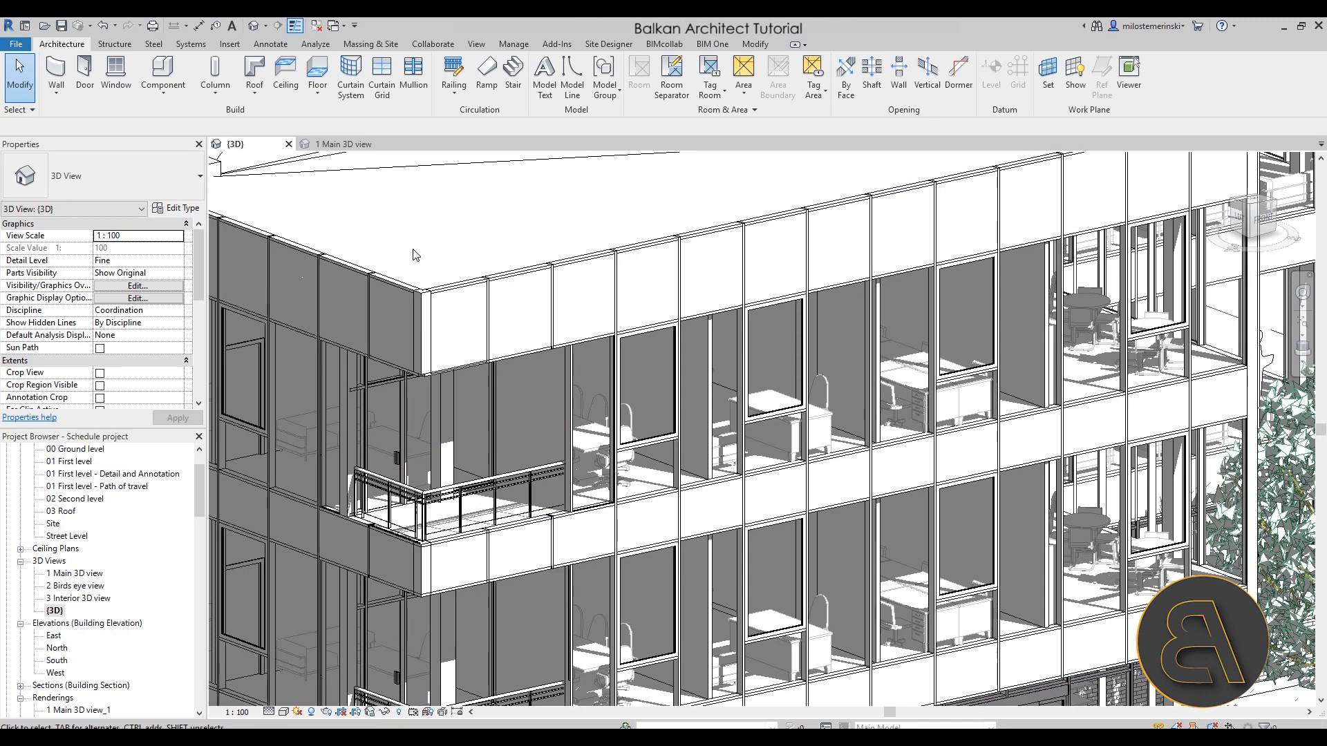
{"action": "scroll", "coordinate": [415, 255], "scroll_direction": "down", "scroll_amount": 5}
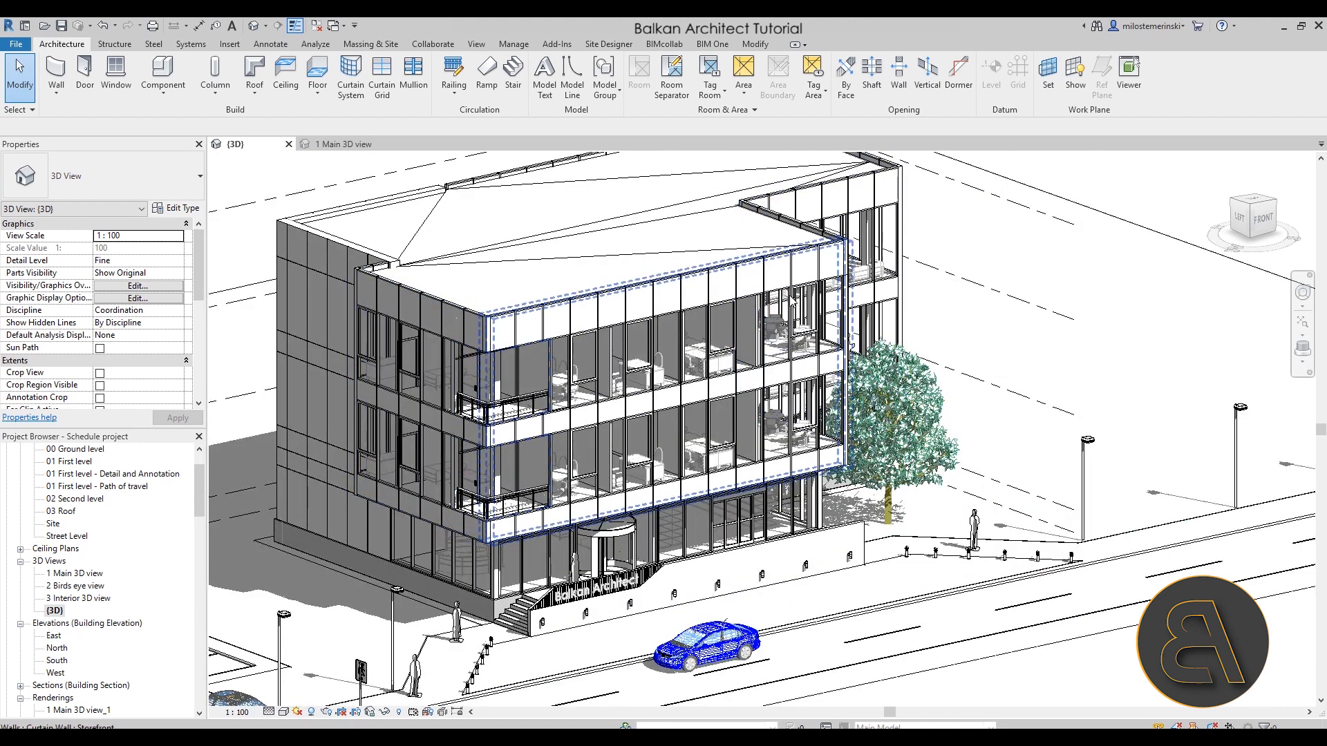
{"action": "middle_click_drag", "start_coordinate": [521, 267], "coordinate": [468, 312], "text": "shift"}
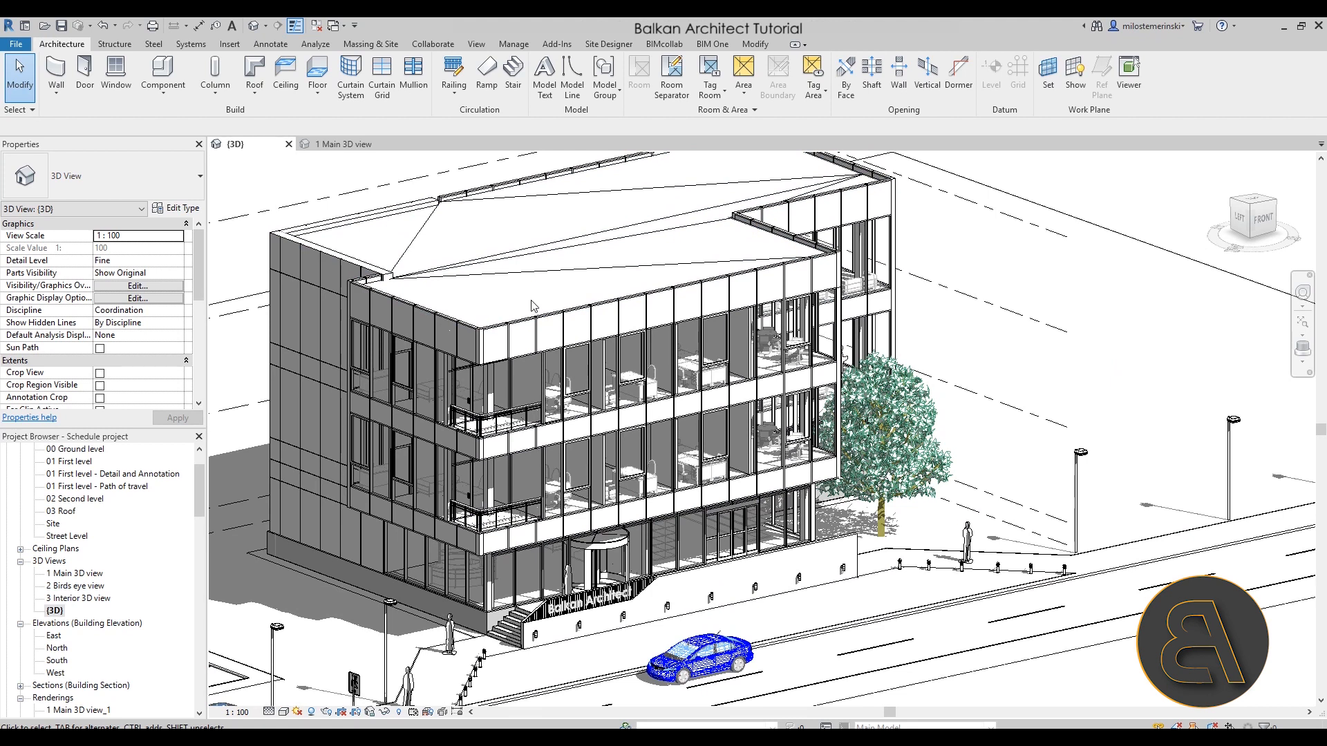
- Create a new family from the Metric Generic Model Adaptive template
{"action": "left_click", "coordinate": [20, 46]}
{"action": "mouse_move", "coordinate": [42, 100]}
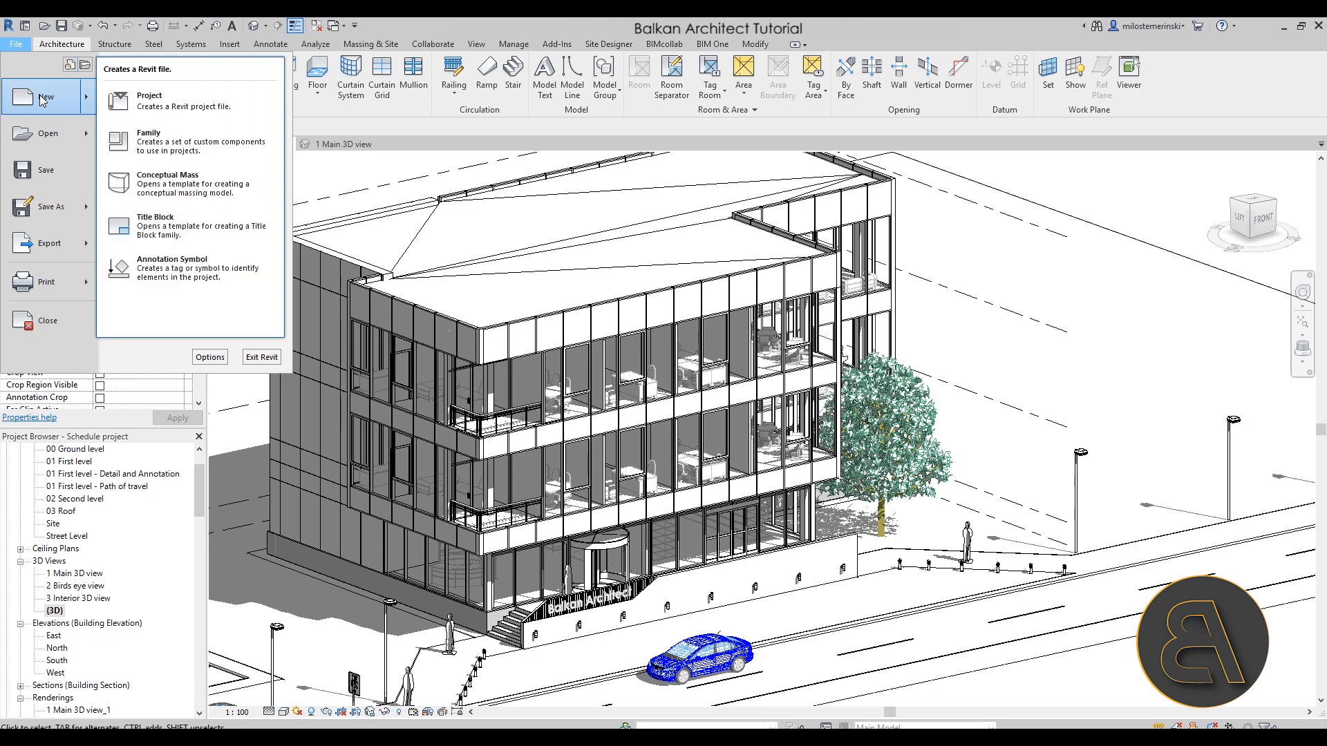
{"action": "left_click", "coordinate": [169, 143]}
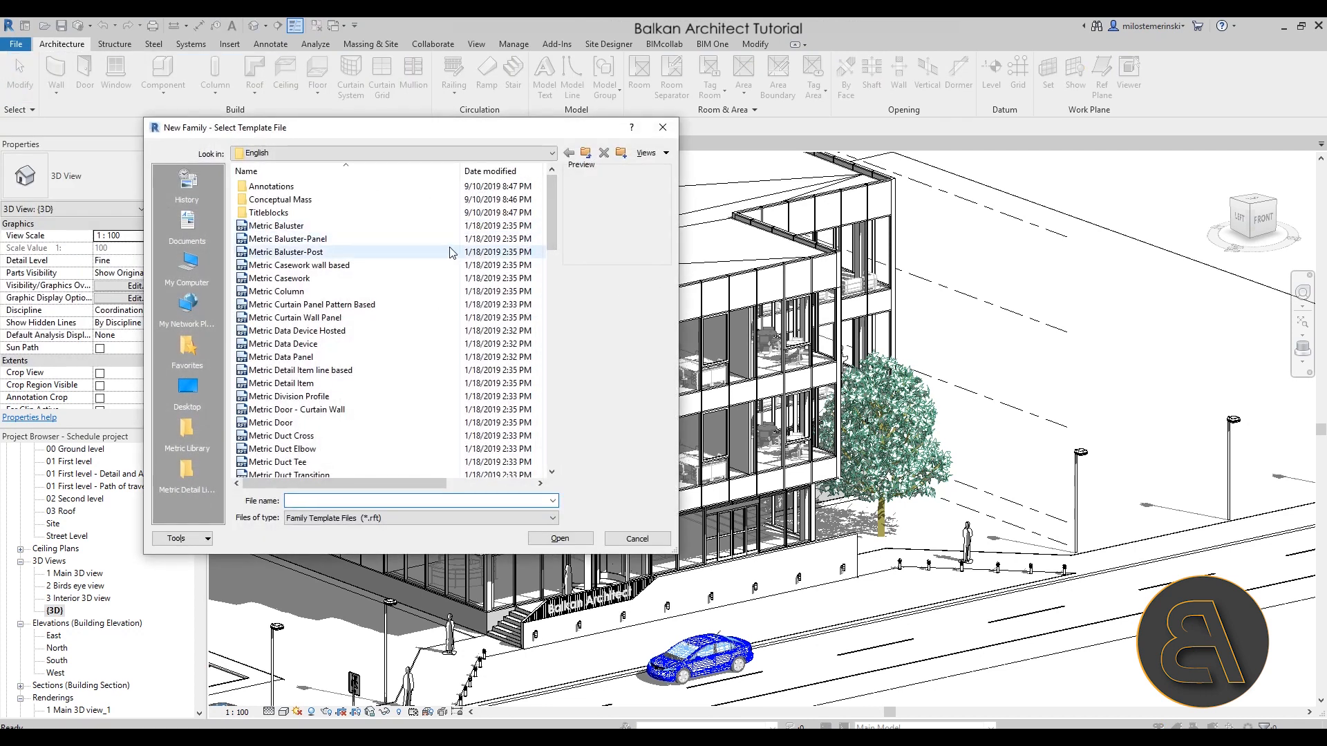
{"action": "scroll", "coordinate": [450, 253], "scroll_direction": "down", "scroll_amount": 9}
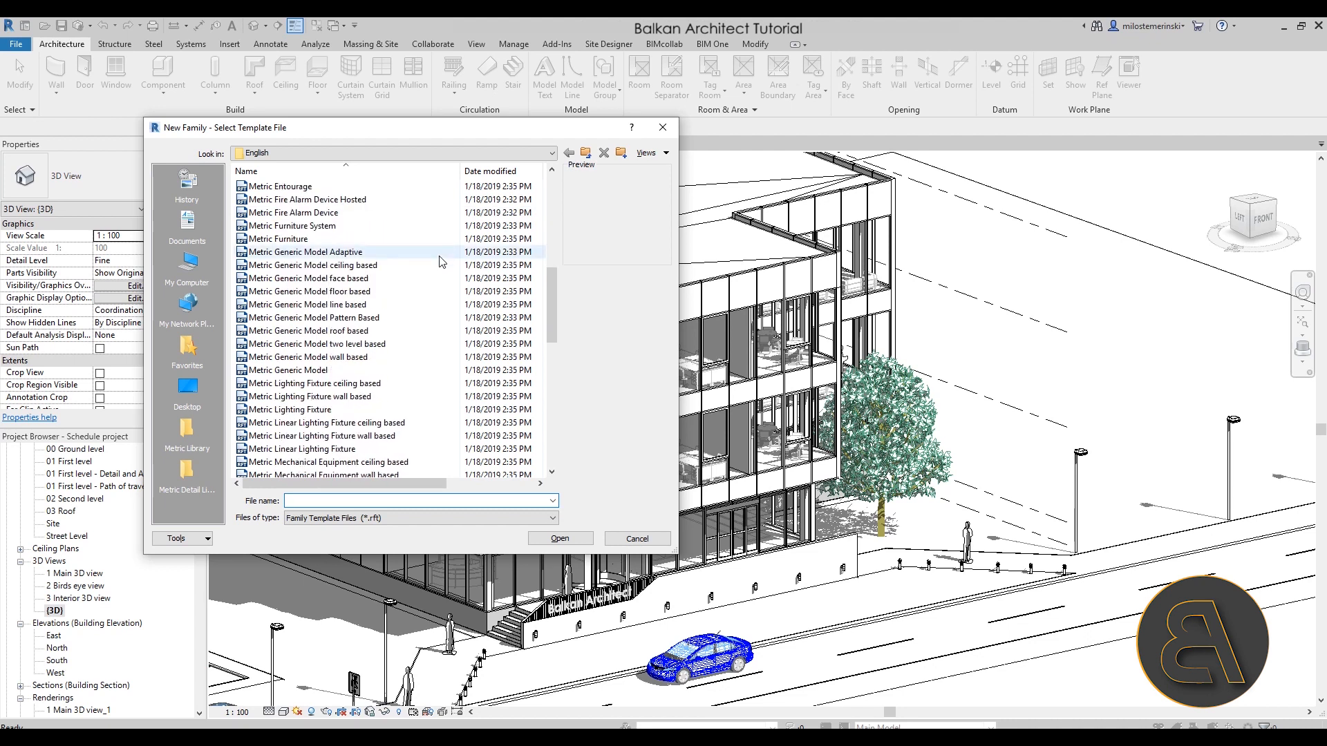
{"action": "left_click", "coordinate": [270, 254]}
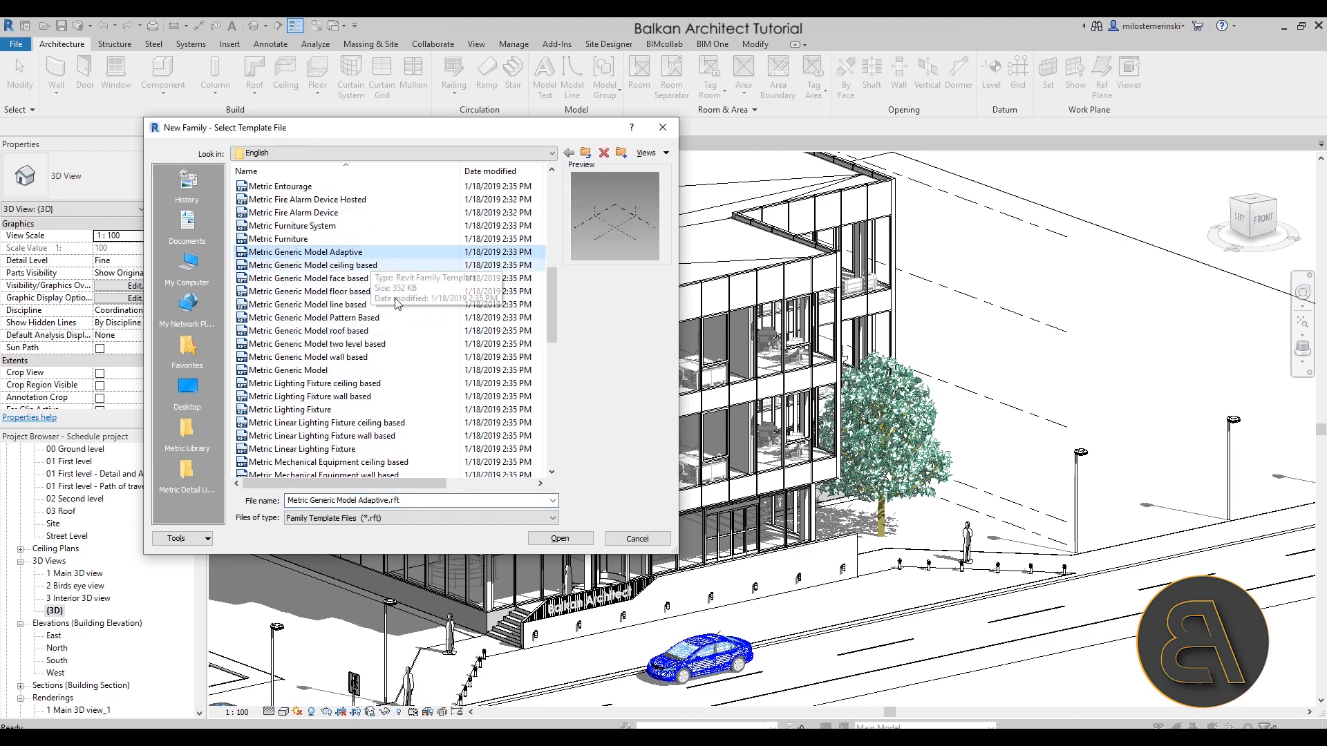
{"action": "left_click", "coordinate": [558, 539]}
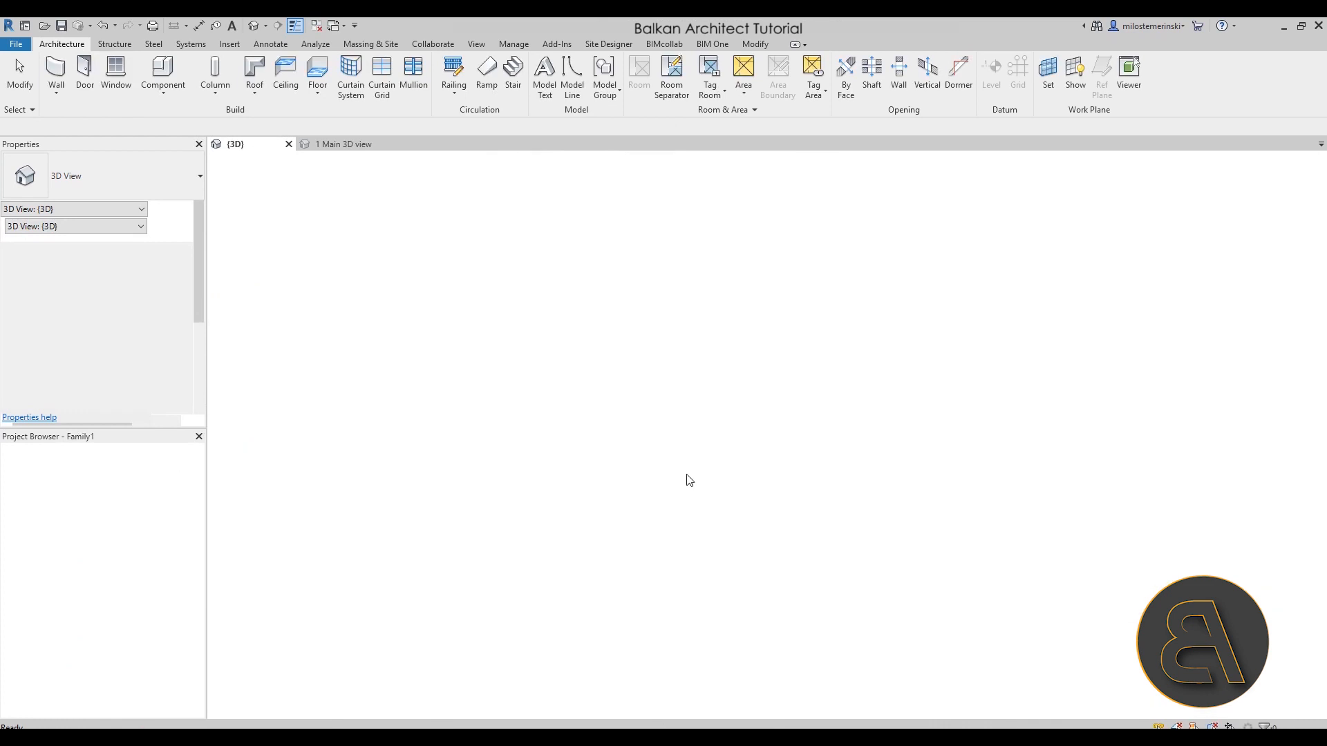
- Place two reference points on the Ref. Level, one on each side of the reference plane intersection
{"action": "scroll", "coordinate": [744, 454], "scroll_direction": "down", "scroll_amount": 1}
{"action": "middle_click_drag", "start_coordinate": [743, 455], "coordinate": [678, 420]}
{"action": "scroll", "coordinate": [661, 388], "scroll_direction": "up", "scroll_amount": 3}
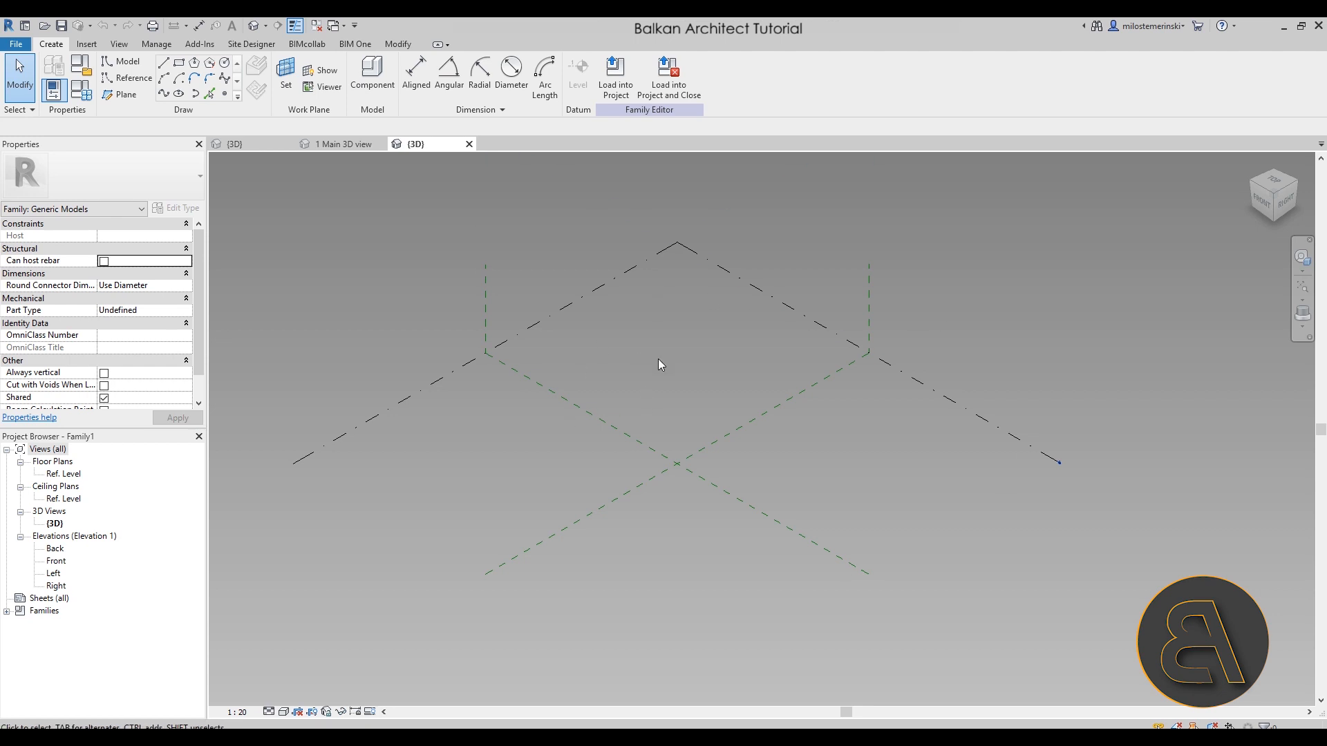
{"action": "middle_click_drag", "start_coordinate": [641, 400], "coordinate": [624, 375]}
{"action": "left_click", "coordinate": [225, 94]}
{"action": "left_click", "coordinate": [440, 459]}
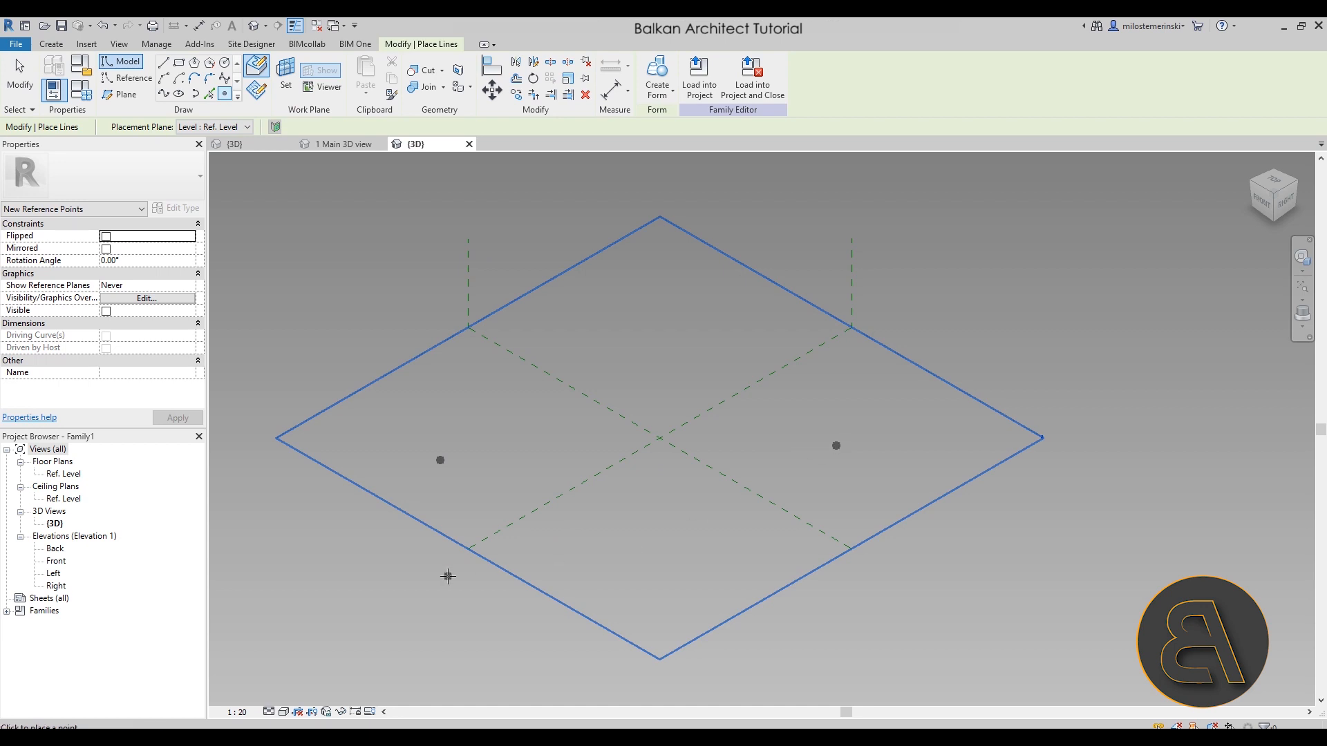
{"action": "key", "text": "Escape"}
{"action": "key", "text": "Escape"}
- Move both reference points closer to the reference plane intersection, keeping one on each side
{"action": "left_click_drag", "start_coordinate": [440, 460], "coordinate": [578, 439]}
{"action": "left_click", "coordinate": [837, 446]}
{"action": "left_click_drag", "start_coordinate": [837, 446], "coordinate": [698, 438]}
{"action": "left_click", "coordinate": [577, 438]}
{"action": "left_click_drag", "start_coordinate": [577, 438], "coordinate": [599, 440]}
{"action": "left_click", "coordinate": [685, 495]}
- Make both reference points adaptive and connect them with a spline through points
{"action": "scroll", "coordinate": [652, 446], "scroll_direction": "up", "scroll_amount": 3}
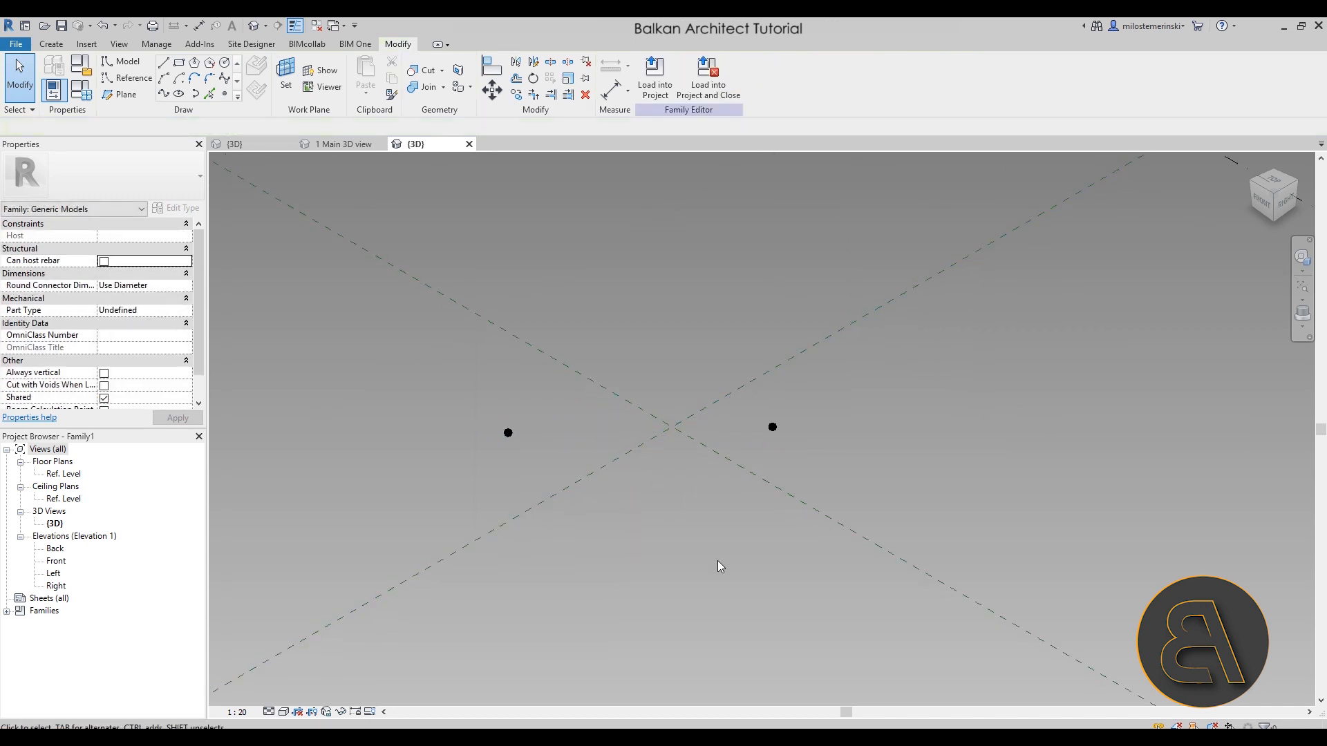
{"action": "left_click_drag", "start_coordinate": [425, 360], "coordinate": [990, 481]}
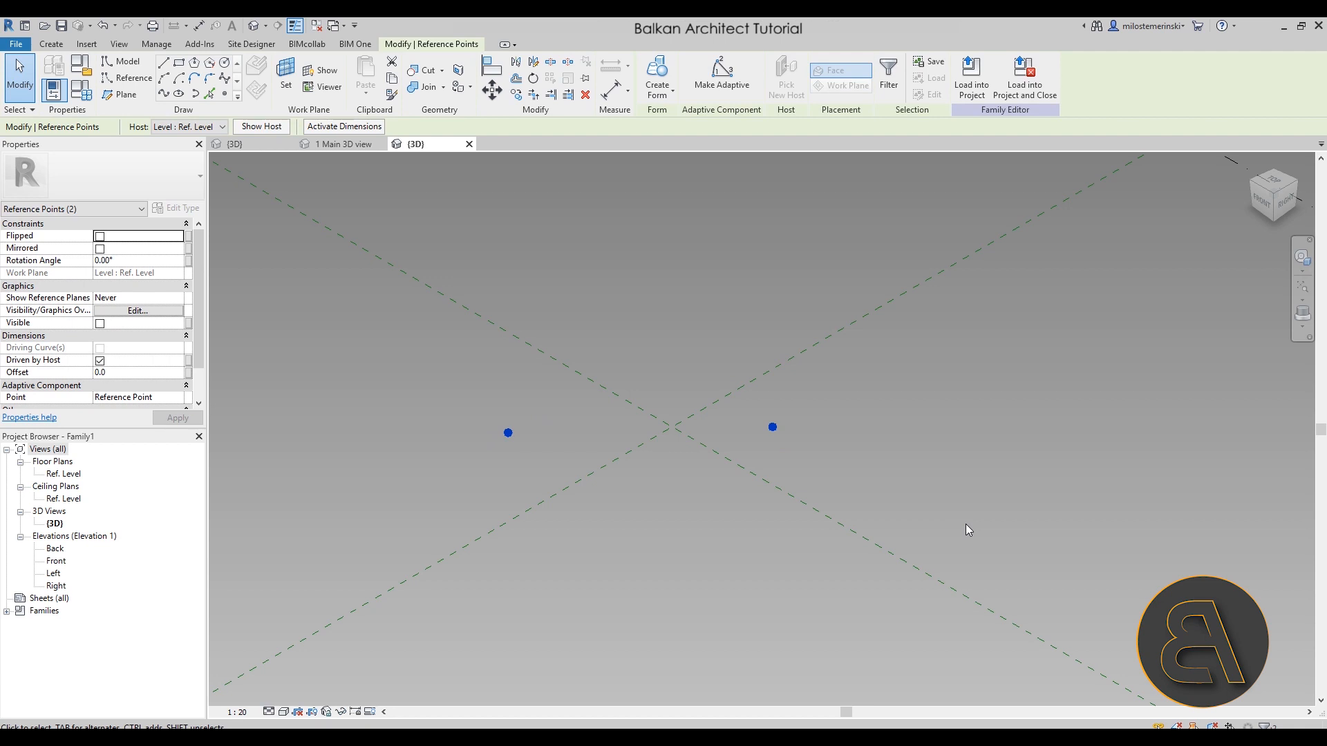
{"action": "left_click", "coordinate": [712, 91]}
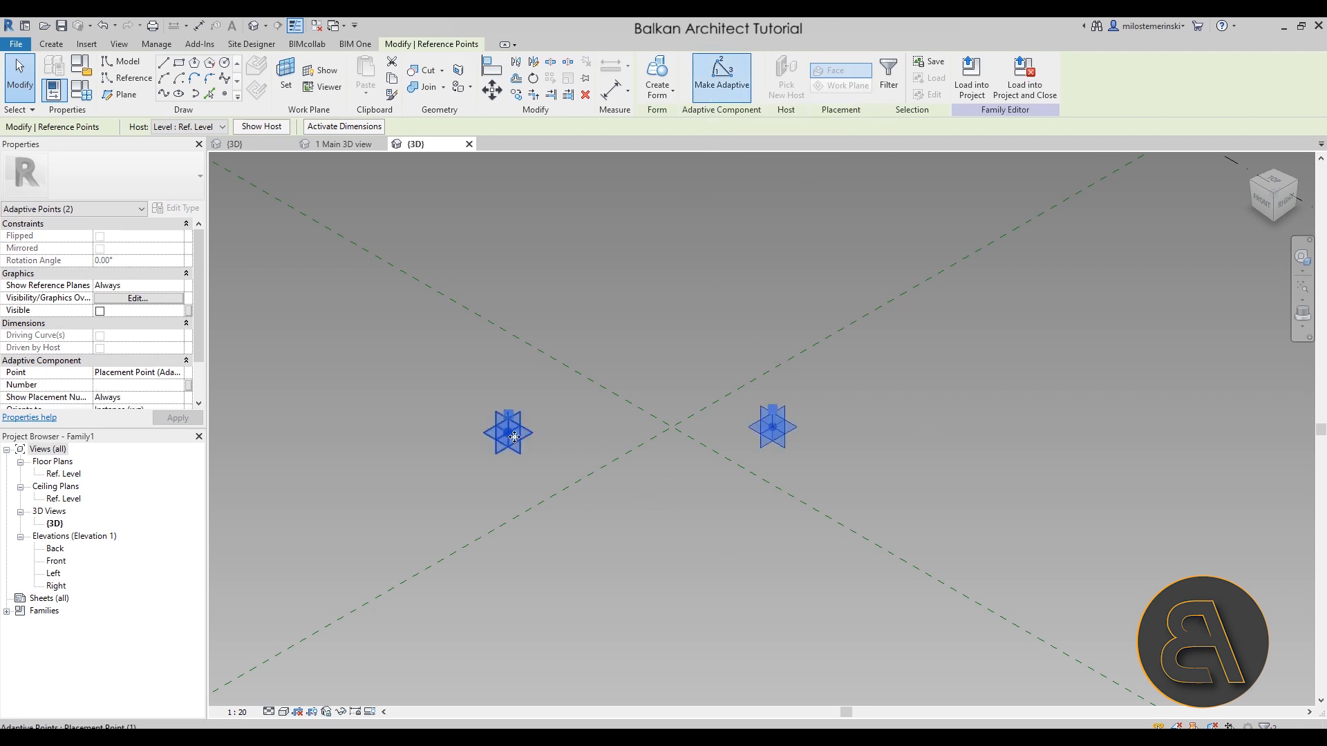
{"action": "middle_click_drag", "start_coordinate": [778, 490], "coordinate": [758, 569], "text": "shift"}
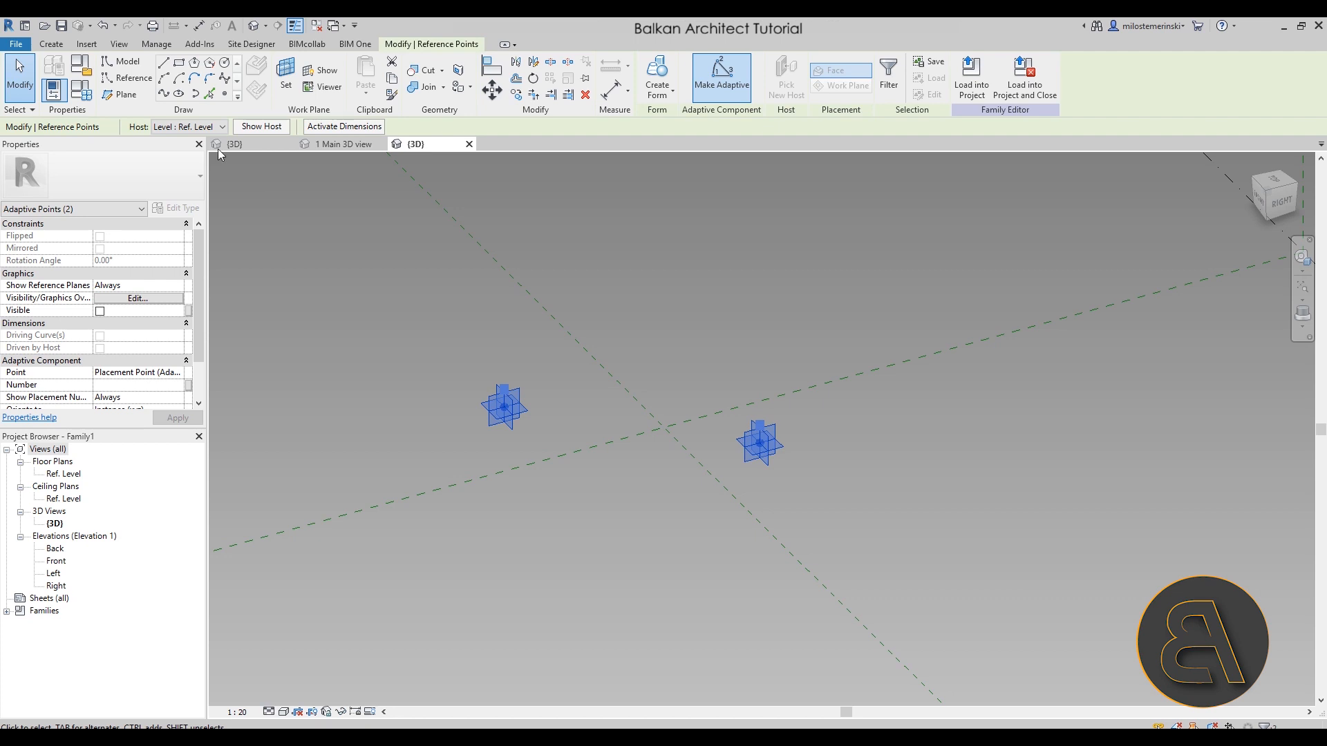
{"action": "left_click", "coordinate": [163, 94]}
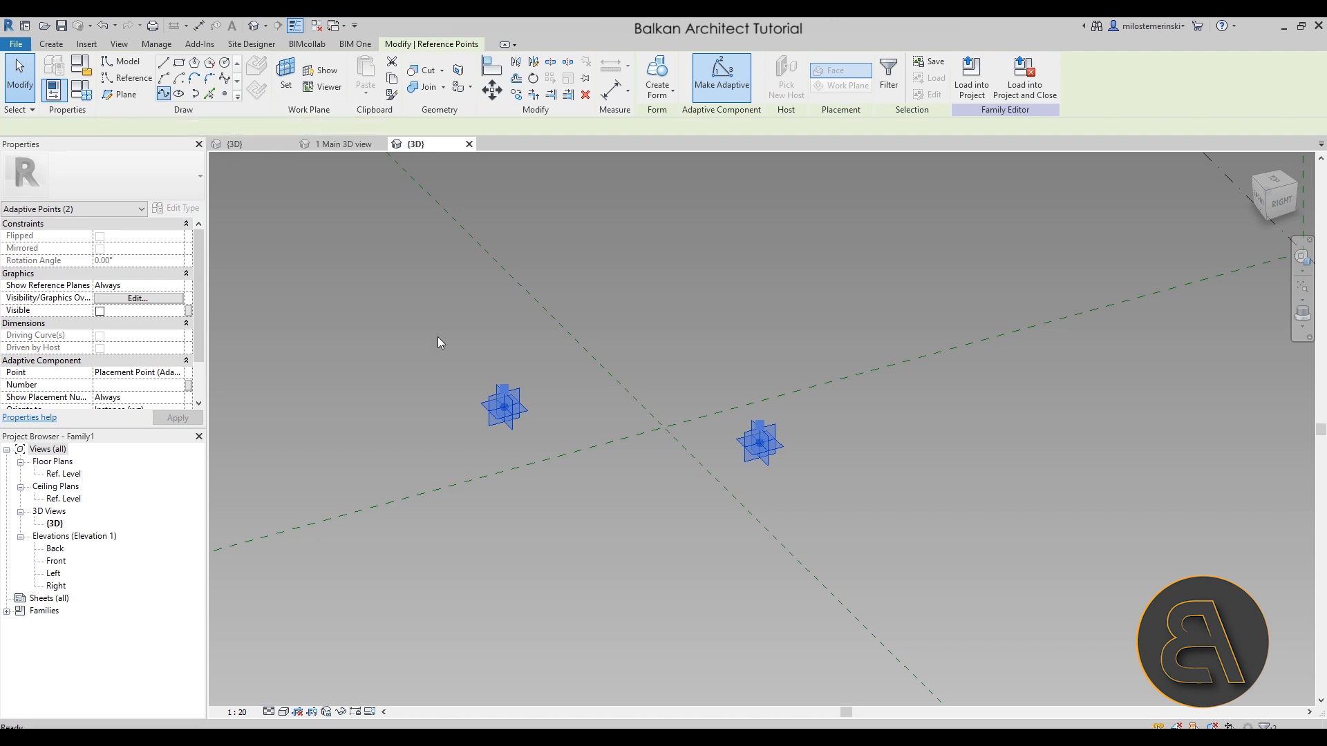
{"action": "left_click", "coordinate": [622, 535]}
- Move the two adaptive points farther apart to test that the connecting line follows them
{"action": "left_click_drag", "start_coordinate": [764, 461], "coordinate": [840, 465]}
{"action": "left_click_drag", "start_coordinate": [504, 418], "coordinate": [409, 380]}
{"action": "left_click", "coordinate": [604, 543]}
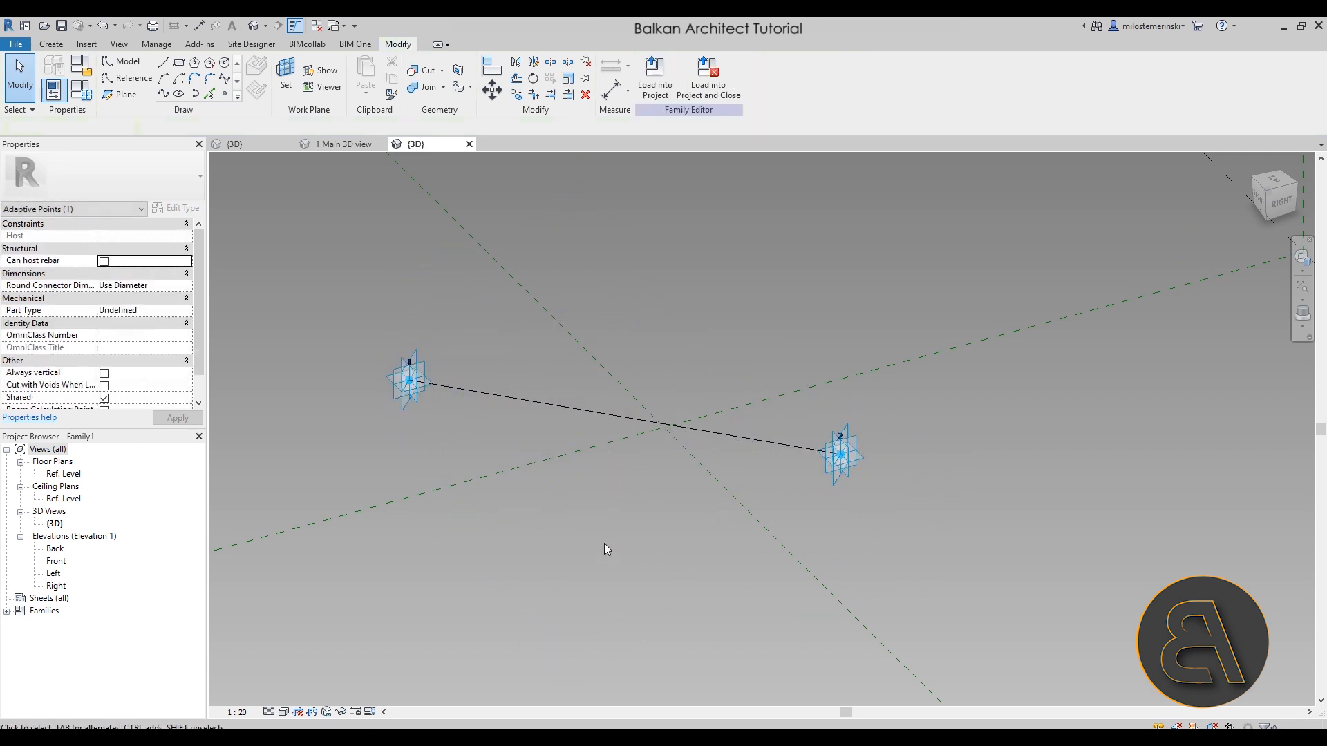
{"action": "left_click_drag", "start_coordinate": [841, 474], "coordinate": [889, 515]}
{"action": "left_click", "coordinate": [662, 578]}
{"action": "middle_click_drag", "start_coordinate": [661, 577], "coordinate": [857, 645], "text": "shift"}
{"action": "middle_click_drag", "start_coordinate": [772, 604], "coordinate": [646, 651], "text": "shift"}
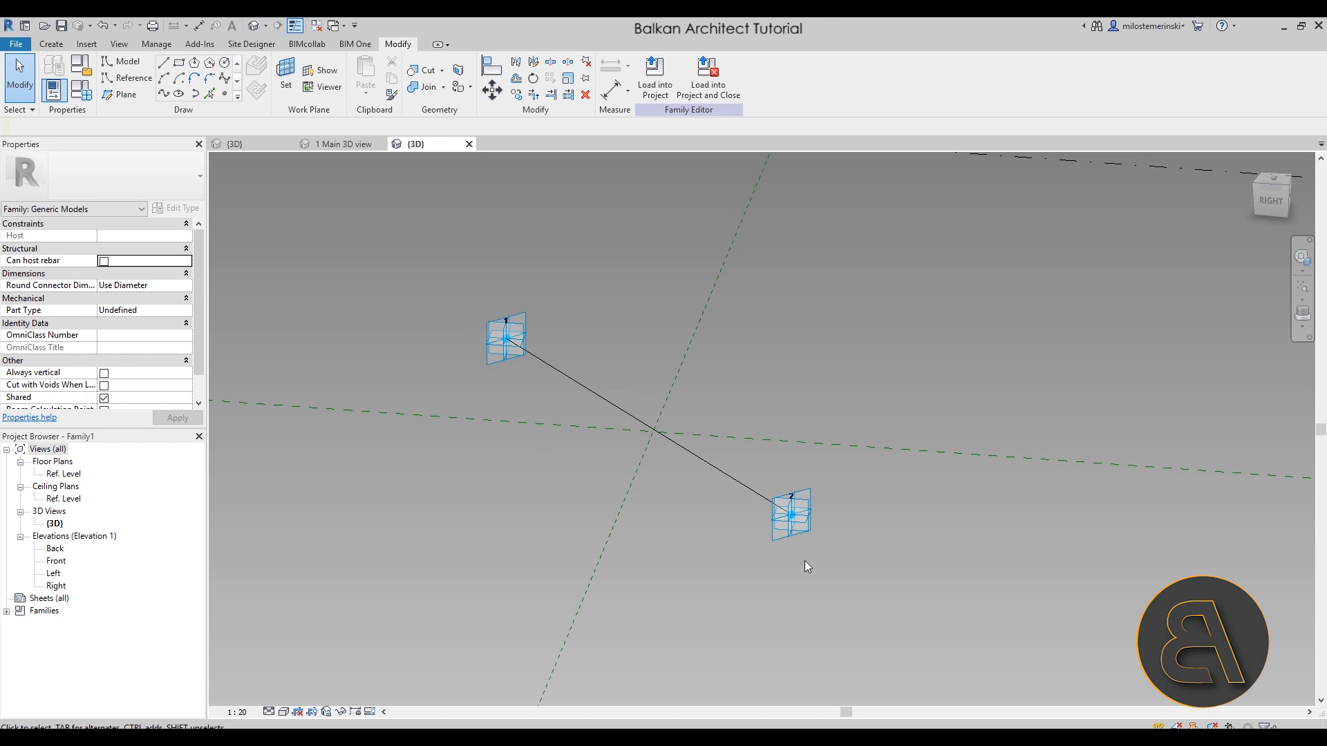
- Set the work plane to the vertical plane of adaptive point 2, perpendicular to the connecting line
{"action": "middle_click_drag", "start_coordinate": [775, 533], "coordinate": [638, 542], "text": "shift"}
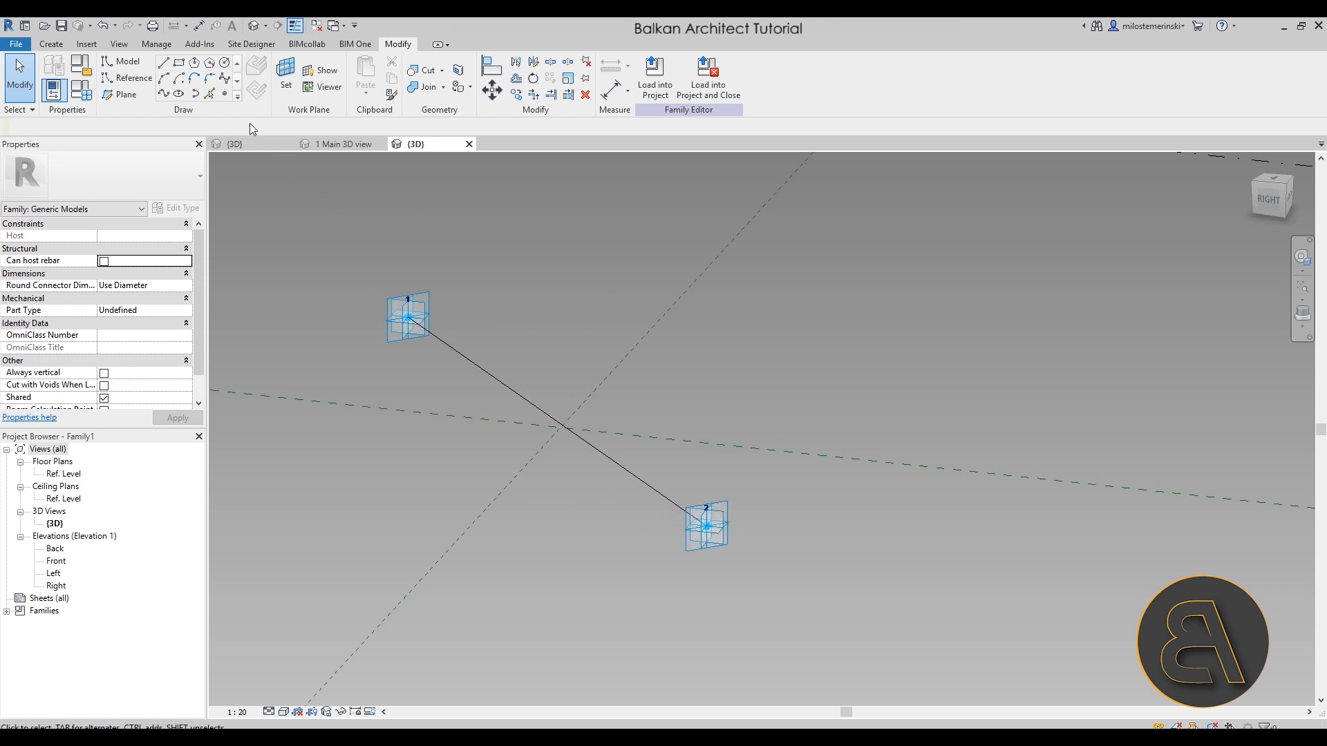
{"action": "left_click", "coordinate": [284, 91]}
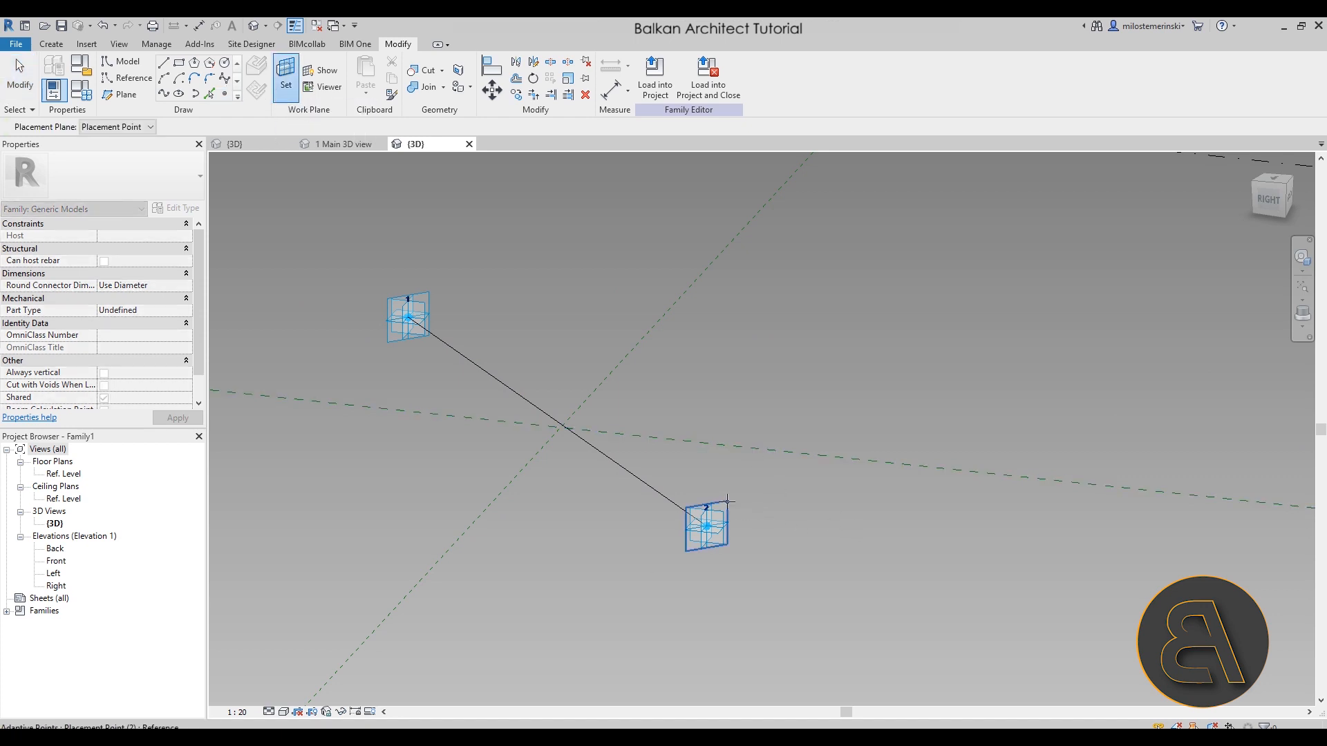
{"action": "middle_click_drag", "start_coordinate": [755, 521], "coordinate": [795, 527], "text": "shift"}
{"action": "left_click", "coordinate": [699, 520]}
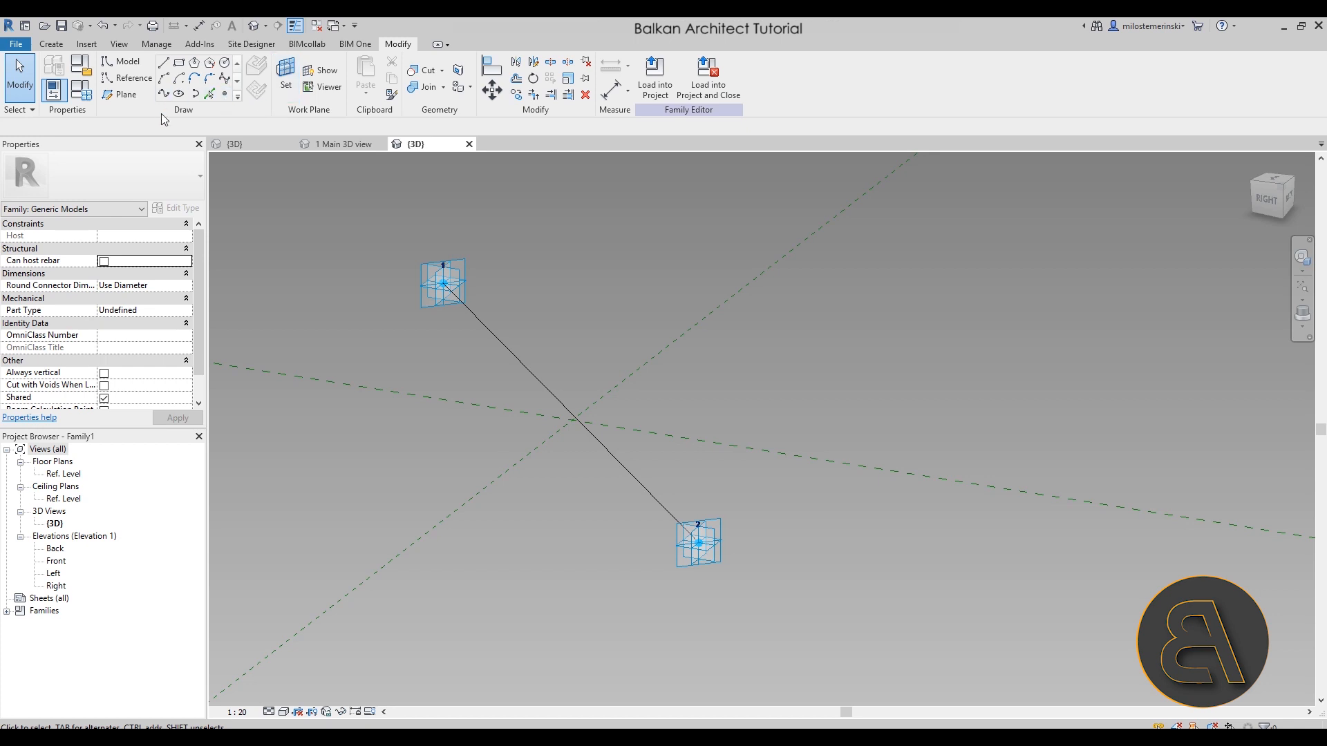
- Draw a model-line circle with a radius of about 40 mm centred on adaptive point 2
{"action": "left_click", "coordinate": [225, 62]}
{"action": "scroll", "coordinate": [698, 543], "scroll_direction": "up", "scroll_amount": 4}
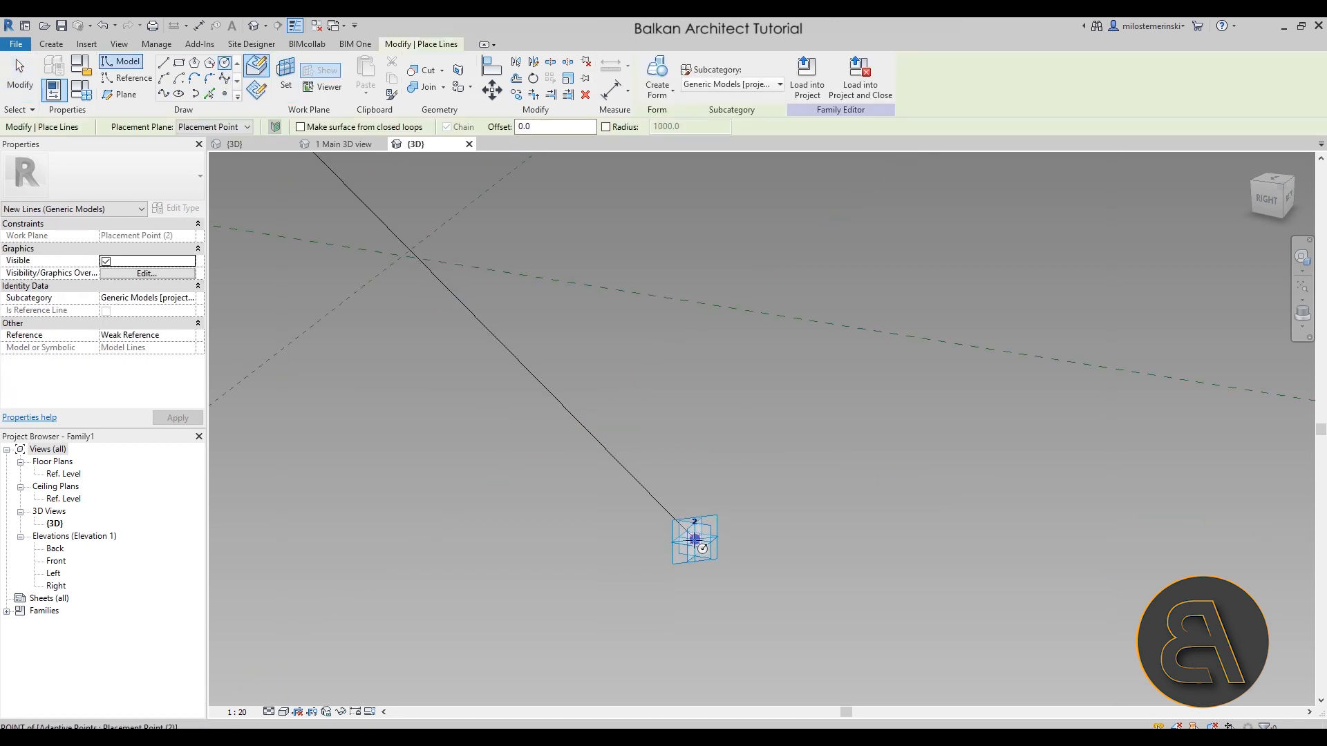
{"action": "scroll", "coordinate": [698, 538], "scroll_direction": "up", "scroll_amount": 2}
{"action": "left_click", "coordinate": [669, 547]}
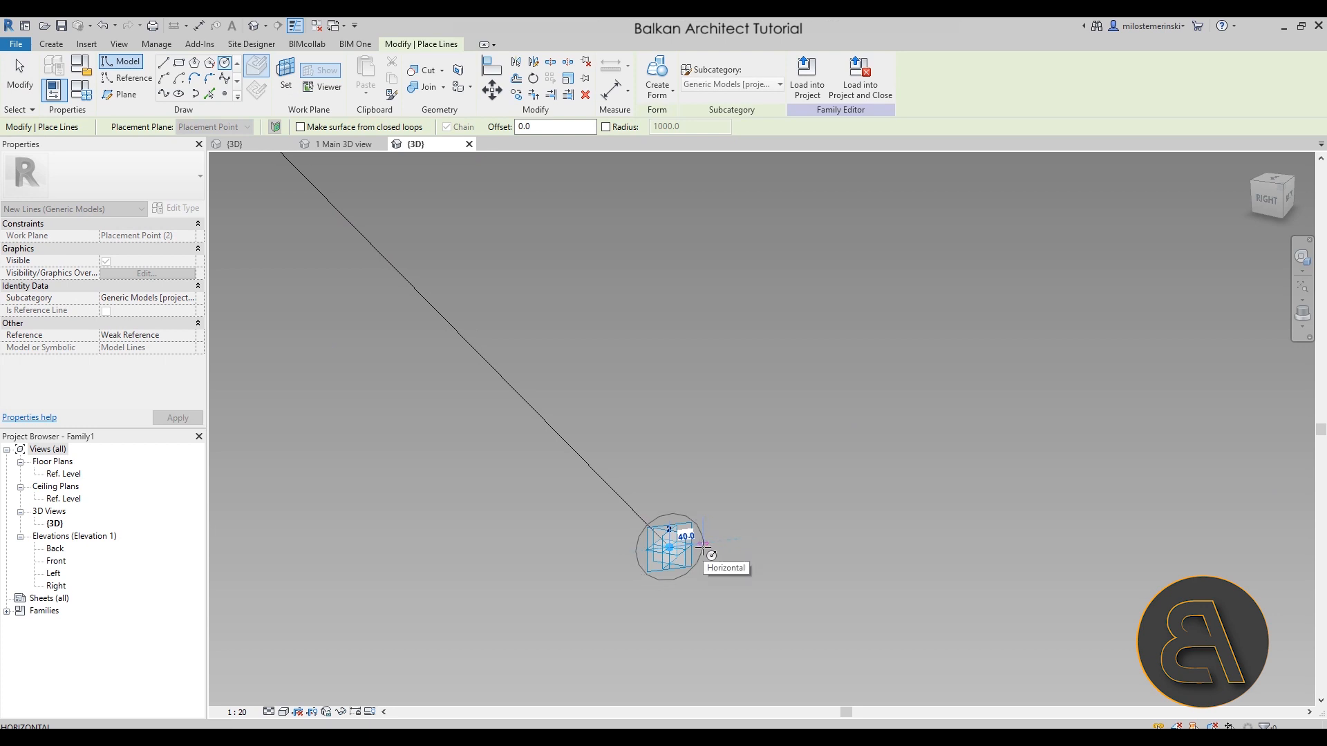
{"action": "left_click", "coordinate": [711, 555]}
{"action": "mouse_move", "coordinate": [719, 622]}
{"action": "middle_mouse_down", "text": "shift"}
{"action": "mouse_move", "coordinate": [758, 550]}
{"action": "mouse_move", "coordinate": [744, 551]}
{"action": "mouse_move", "coordinate": [760, 578]}
{"action": "mouse_move", "coordinate": [802, 532]}
{"action": "mouse_move", "coordinate": [768, 560]}
{"action": "mouse_move", "coordinate": [747, 535]}
{"action": "middle_mouse_up", "text": "shift"}
{"action": "scroll", "coordinate": [760, 553], "scroll_direction": "up", "scroll_amount": 4}
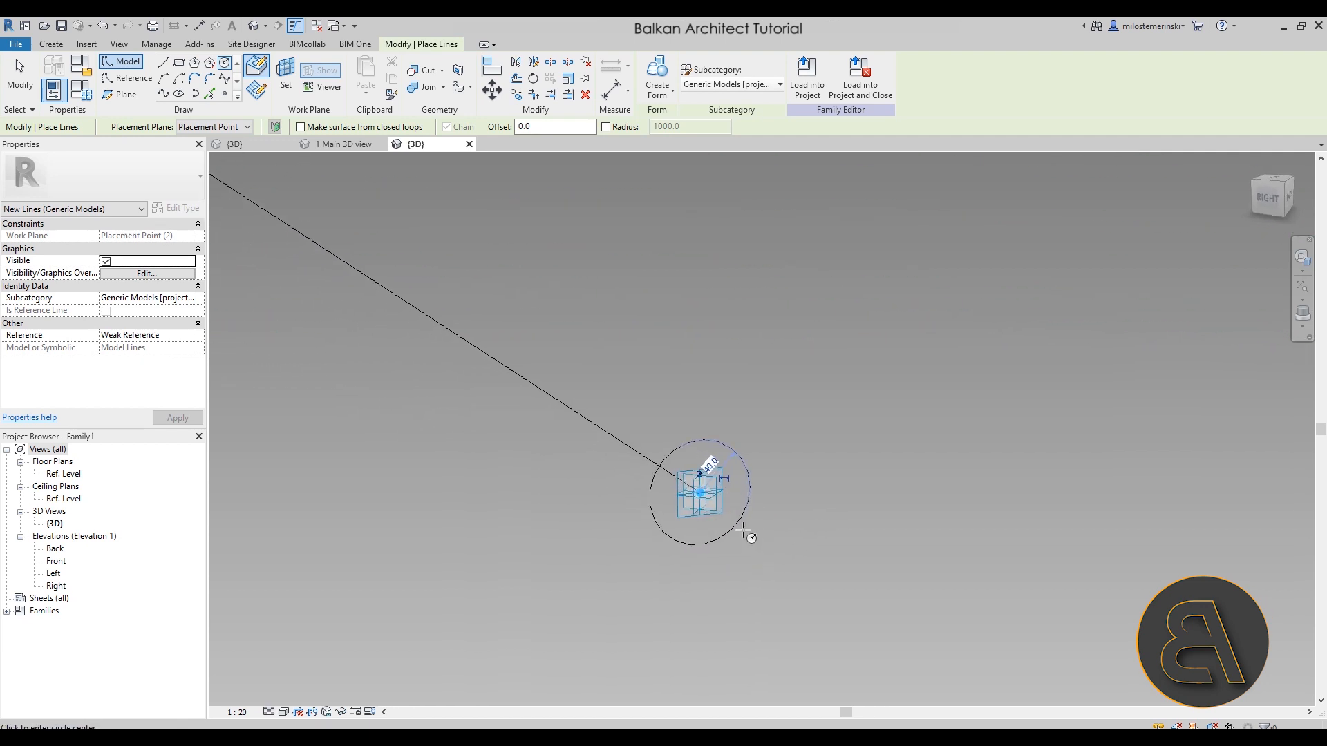
{"action": "left_click", "coordinate": [179, 62]}
{"action": "left_click", "coordinate": [700, 492]}
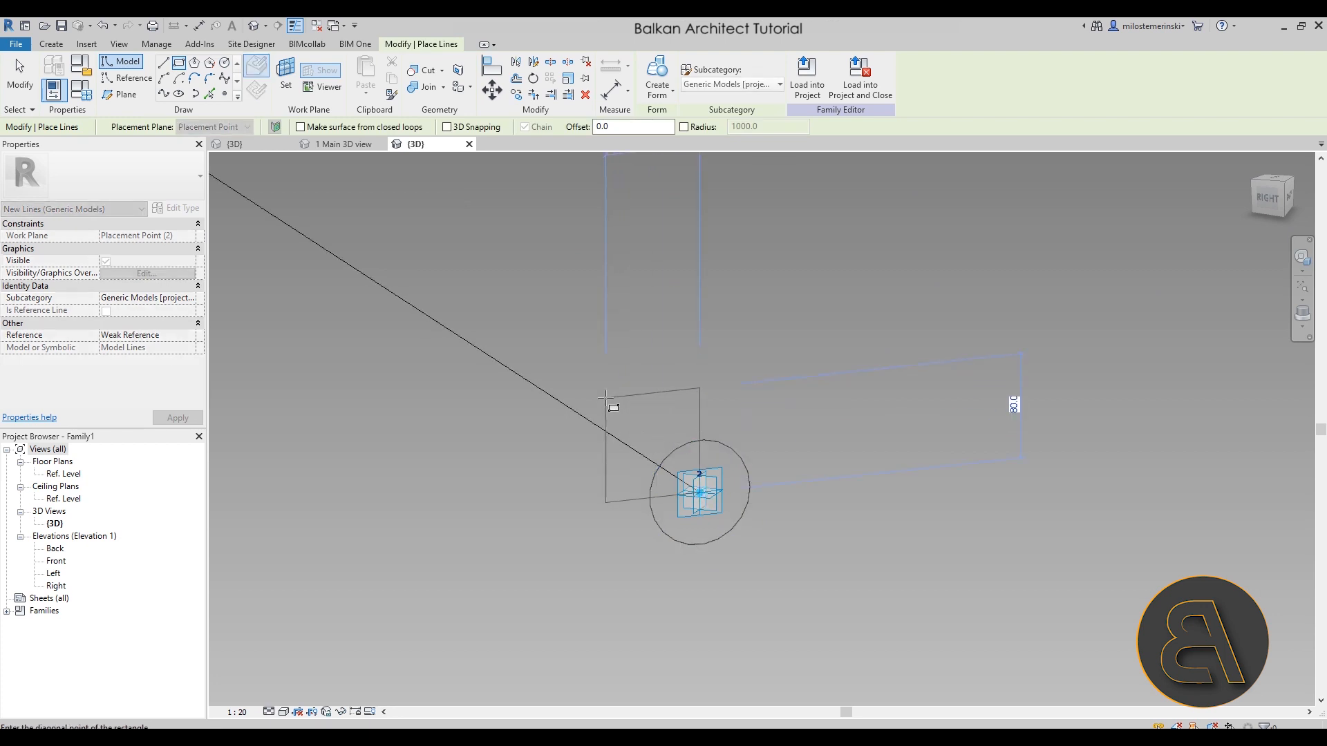
{"action": "scroll", "coordinate": [604, 397], "scroll_direction": "down", "scroll_amount": 2}
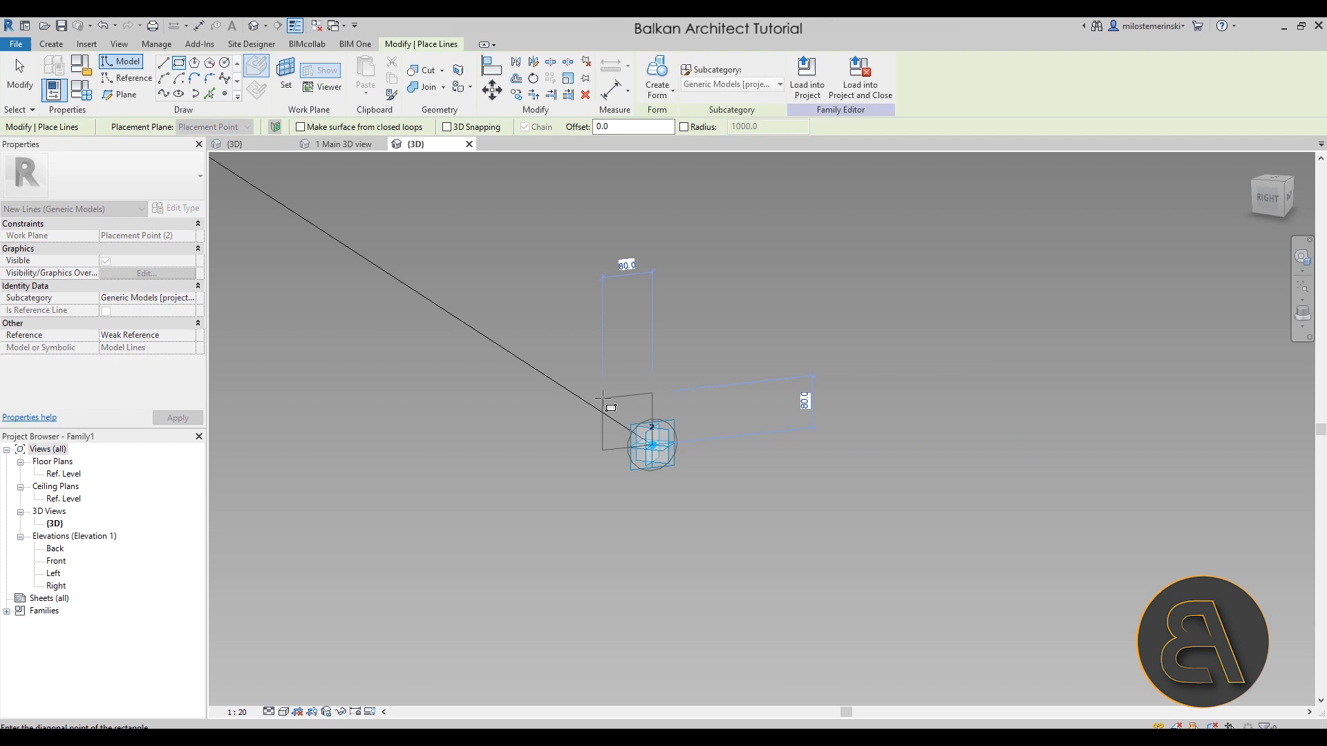
{"action": "scroll", "coordinate": [603, 398], "scroll_direction": "up", "scroll_amount": 2}
{"action": "key", "text": "Escape"}
{"action": "key", "text": "Escape"}
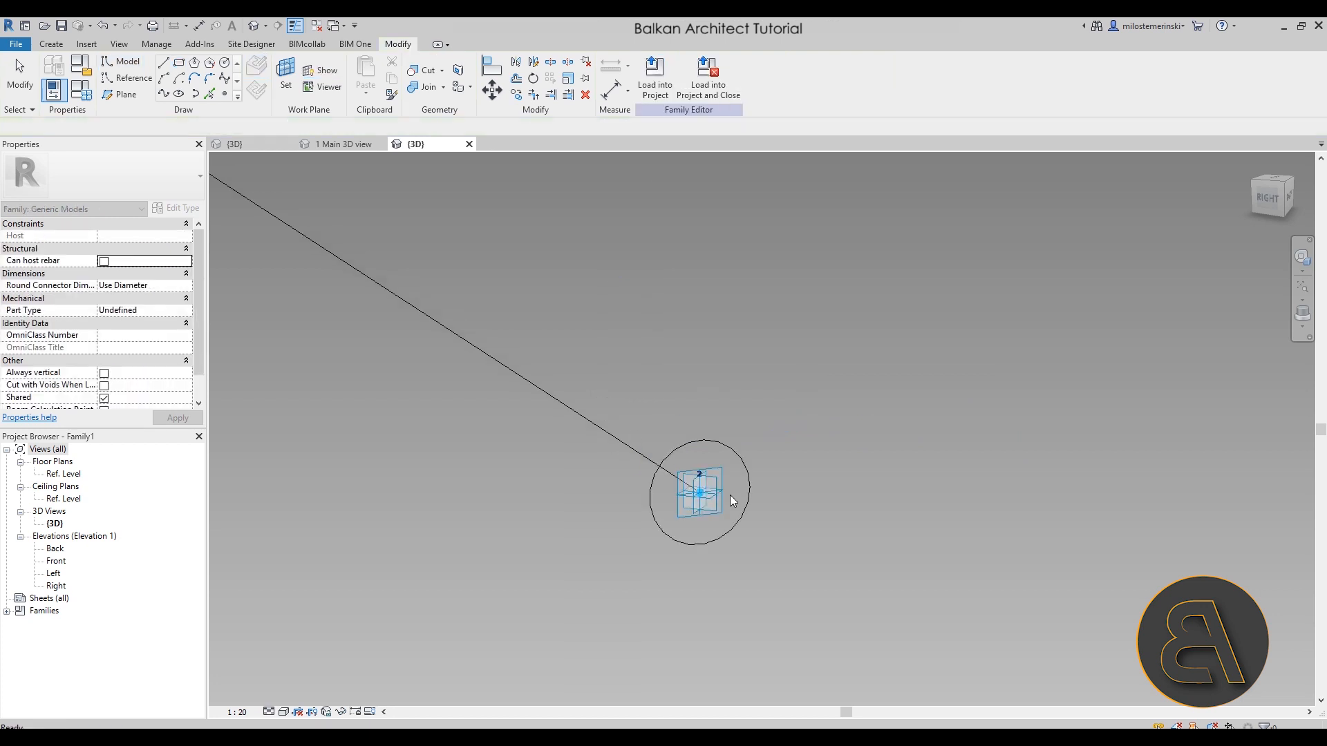
- Set the radius of the circle around adaptive point 2 to 50 mm
{"action": "scroll", "coordinate": [685, 442], "scroll_direction": "down", "scroll_amount": 2}
{"action": "middle_click_drag", "start_coordinate": [685, 444], "coordinate": [715, 483], "text": "shift"}
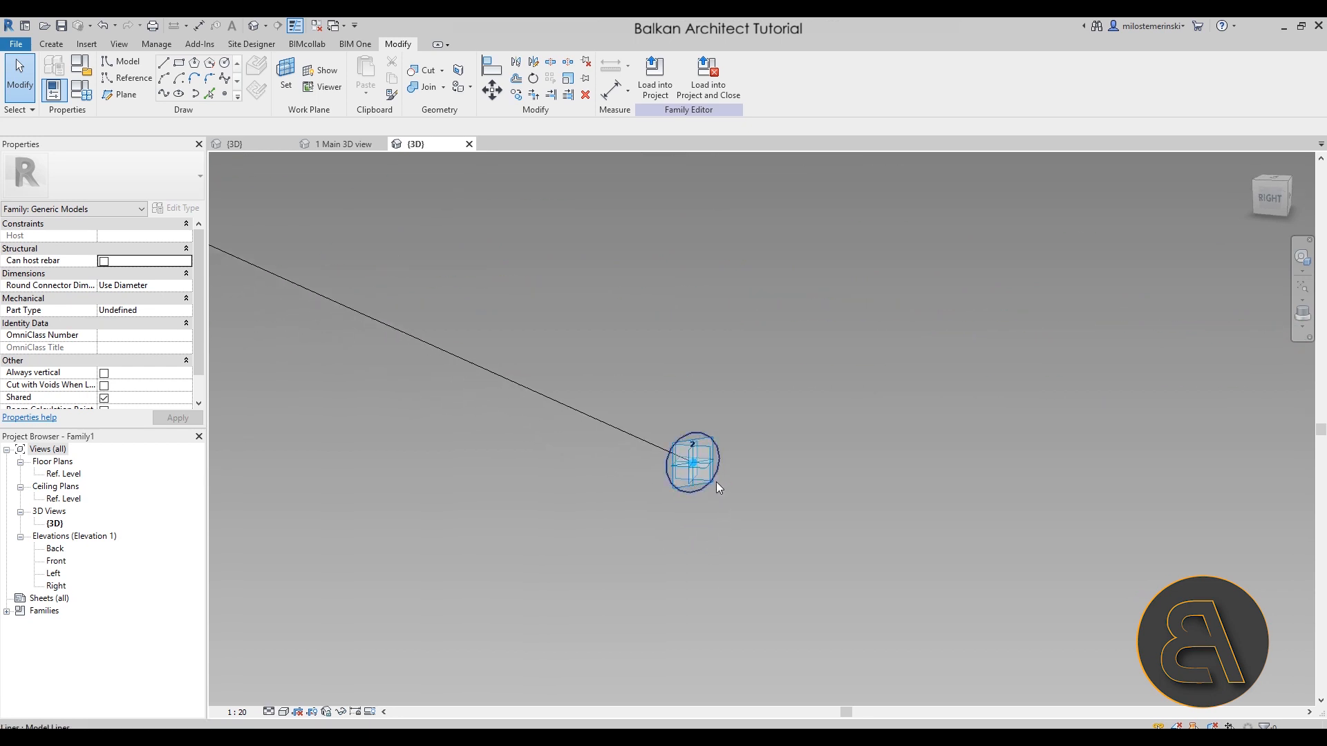
{"action": "left_click", "coordinate": [718, 474]}
{"action": "left_click", "coordinate": [693, 446]}
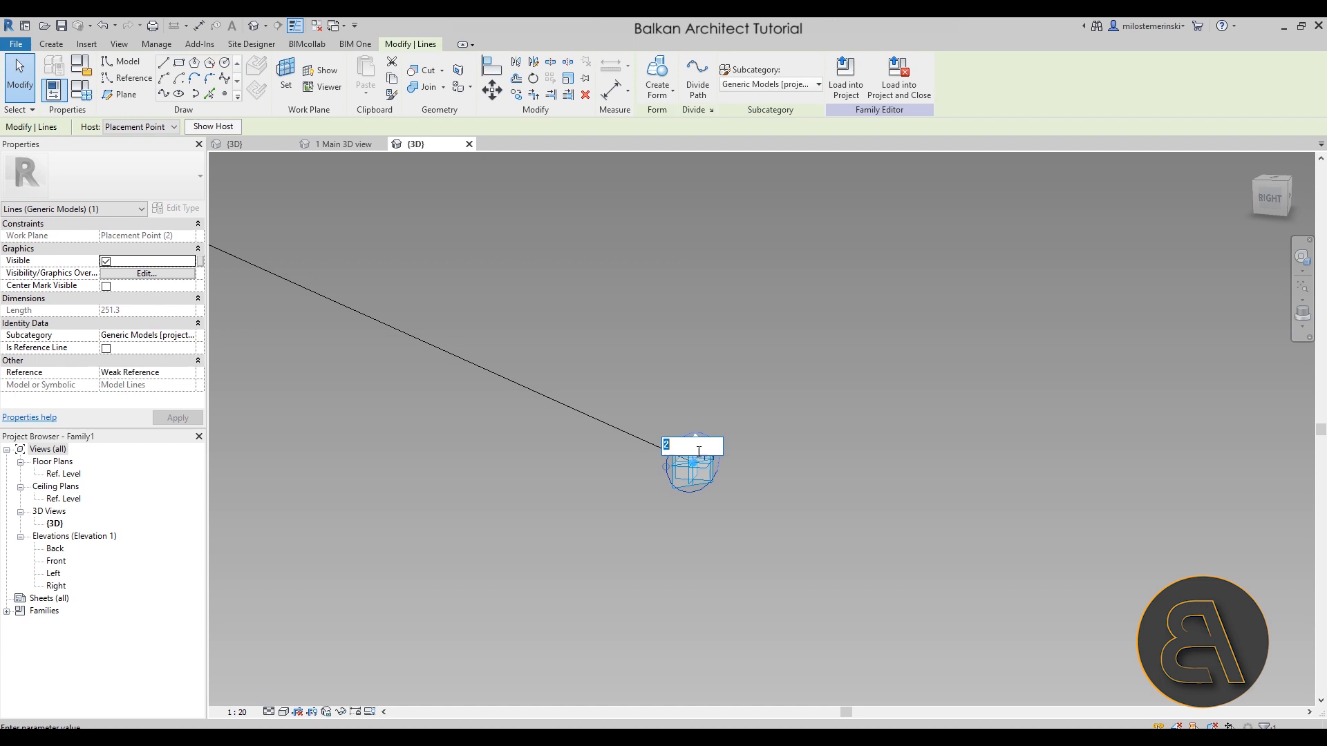
{"action": "left_click", "coordinate": [843, 424]}
{"action": "left_click", "coordinate": [696, 446]}
{"action": "left_click", "coordinate": [755, 434]}
{"action": "scroll", "coordinate": [692, 447], "scroll_direction": "up", "scroll_amount": 4}
{"action": "left_click", "coordinate": [725, 459]}
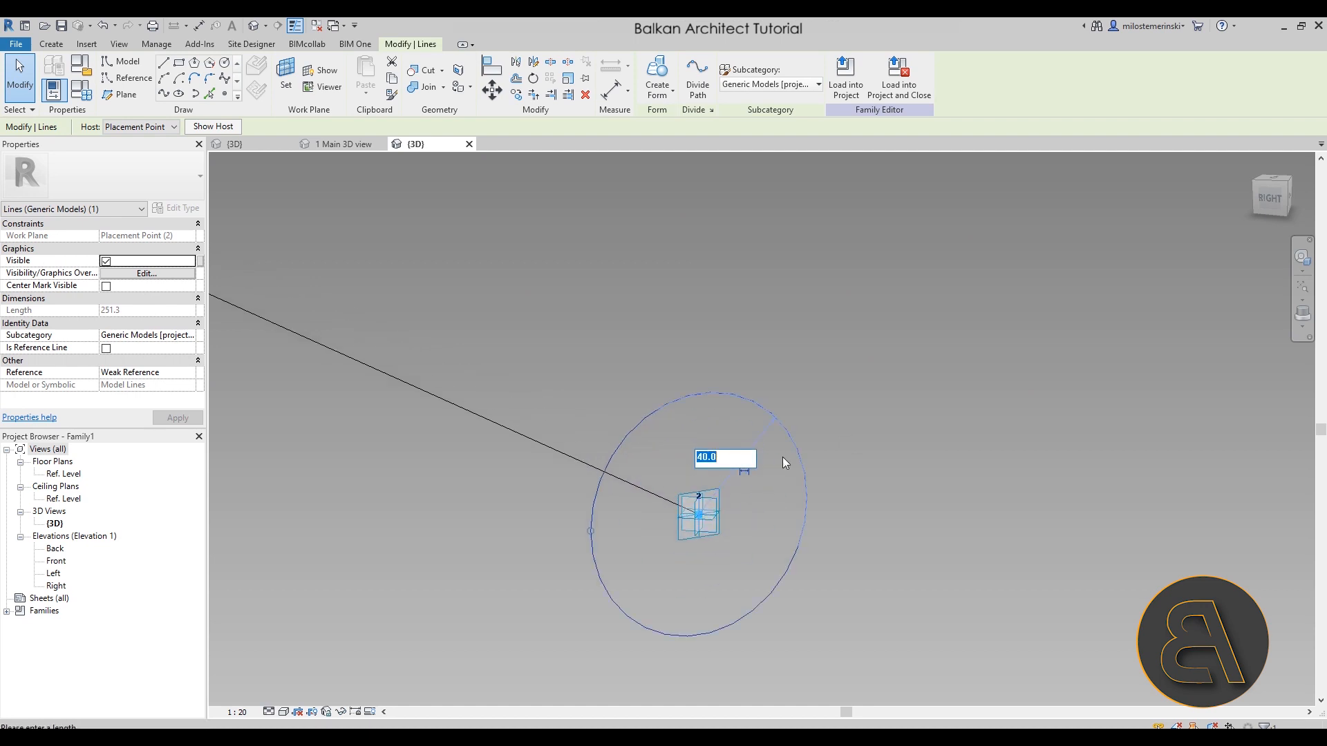
{"action": "type", "text": "50"}
{"action": "key", "text": "Return"}
{"action": "left_click", "coordinate": [815, 467]}
- Create a solid form from the circle and the line connecting the two adaptive points
{"action": "scroll", "coordinate": [815, 470], "scroll_direction": "down", "scroll_amount": 3}
{"action": "scroll", "coordinate": [868, 536], "scroll_direction": "down", "scroll_amount": 5}
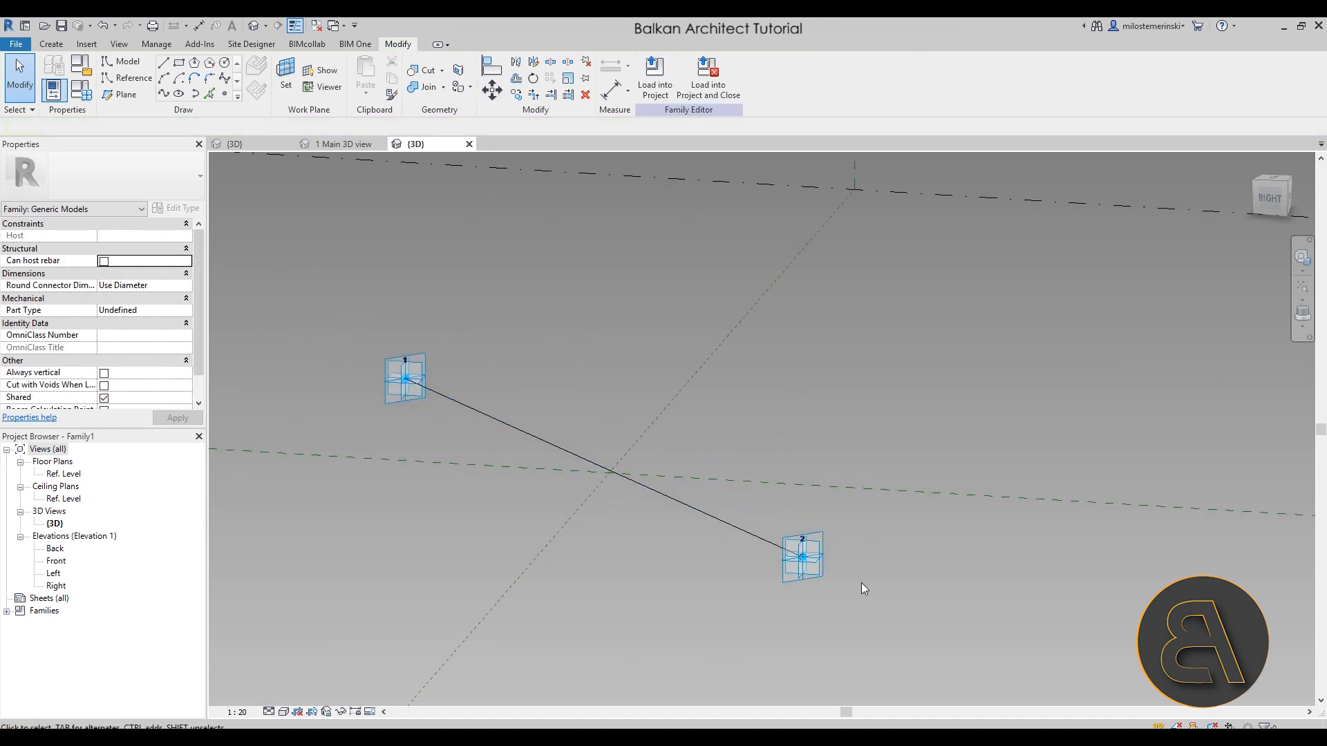
{"action": "scroll", "coordinate": [862, 587], "scroll_direction": "up", "scroll_amount": 5}
{"action": "left_click", "coordinate": [662, 529]}
{"action": "left_click", "coordinate": [560, 480], "text": "ctrl"}
{"action": "middle_click_drag", "start_coordinate": [559, 478], "coordinate": [468, 478]}
{"action": "middle_click_drag", "start_coordinate": [454, 522], "coordinate": [659, 537]}
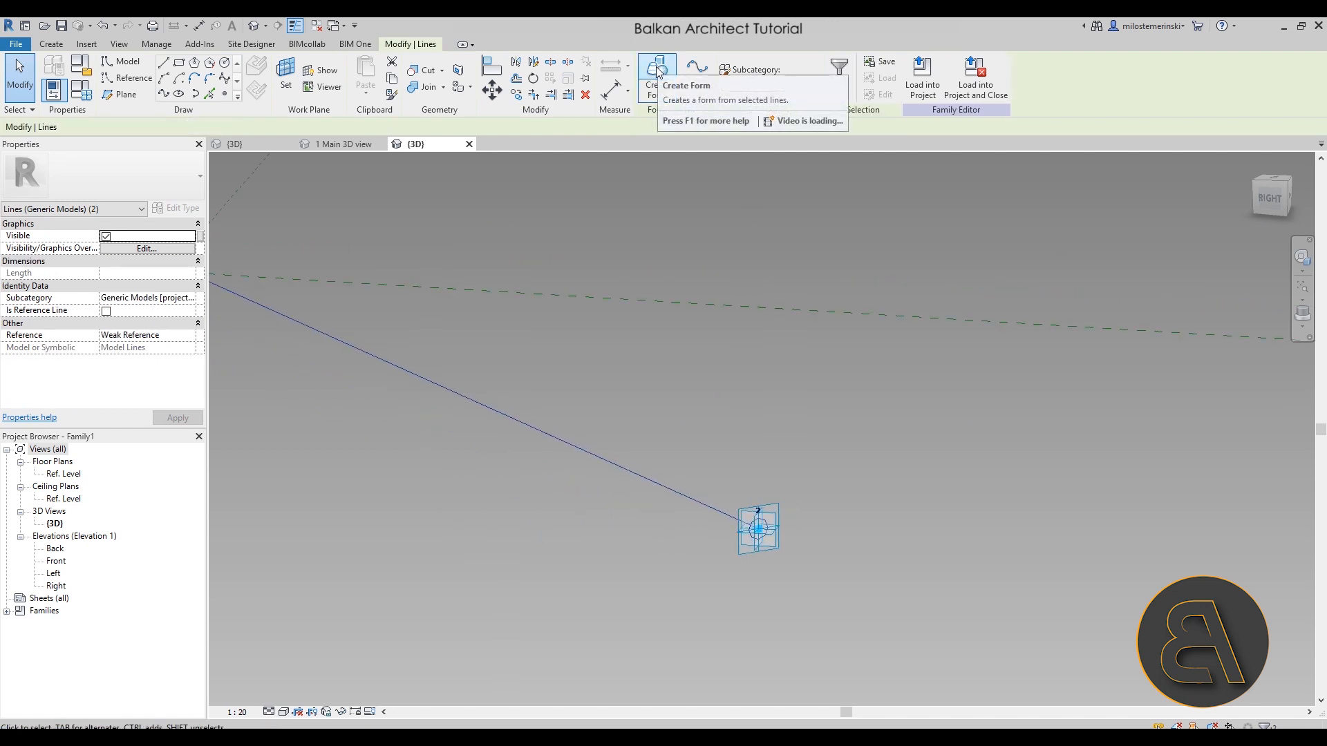
{"action": "left_click", "coordinate": [657, 69]}
{"action": "scroll", "coordinate": [843, 375], "scroll_direction": "down", "scroll_amount": 4}
{"action": "middle_click_drag", "start_coordinate": [689, 484], "coordinate": [705, 557], "text": "shift"}
{"action": "scroll", "coordinate": [776, 394], "scroll_direction": "up", "scroll_amount": 5}
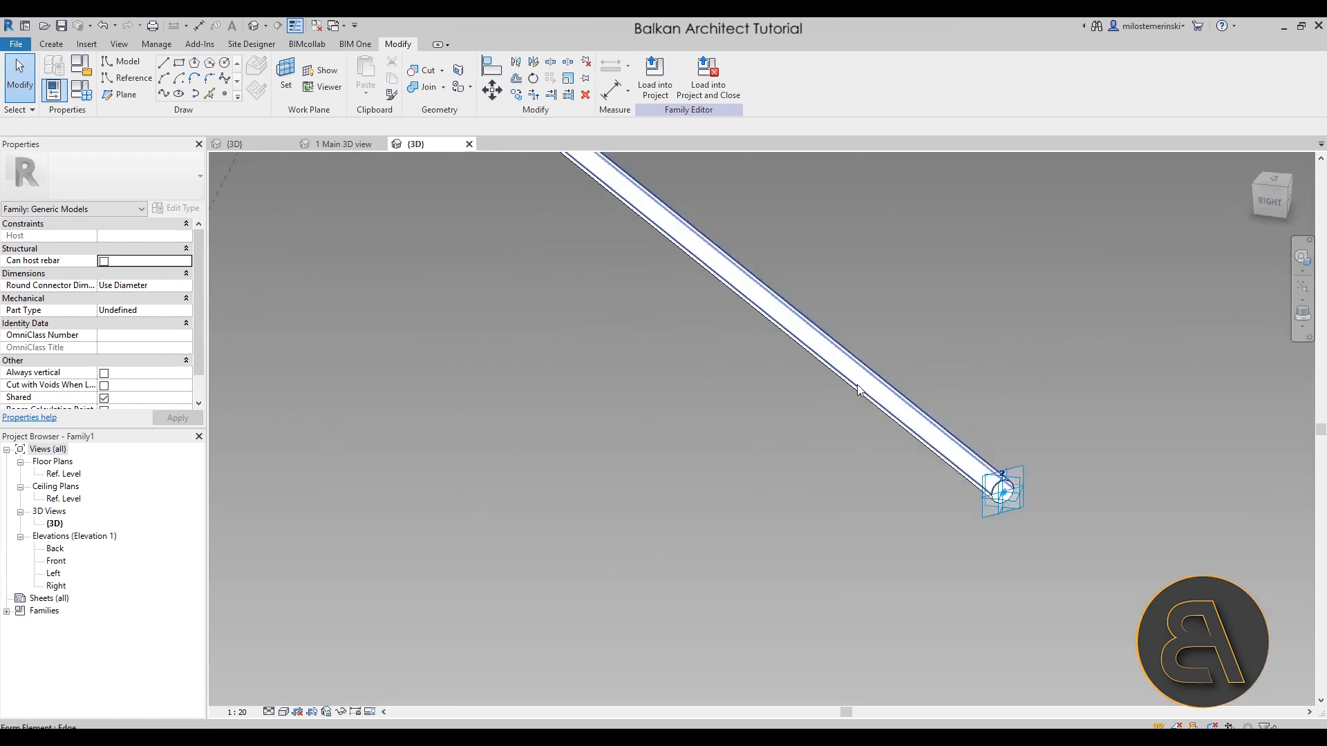
- Select the whole tube form and search the materials for "light" to replace its By Category material
{"action": "middle_click_drag", "start_coordinate": [865, 412], "coordinate": [866, 359], "text": "shift"}
{"action": "scroll", "coordinate": [856, 415], "scroll_direction": "up", "scroll_amount": 3}
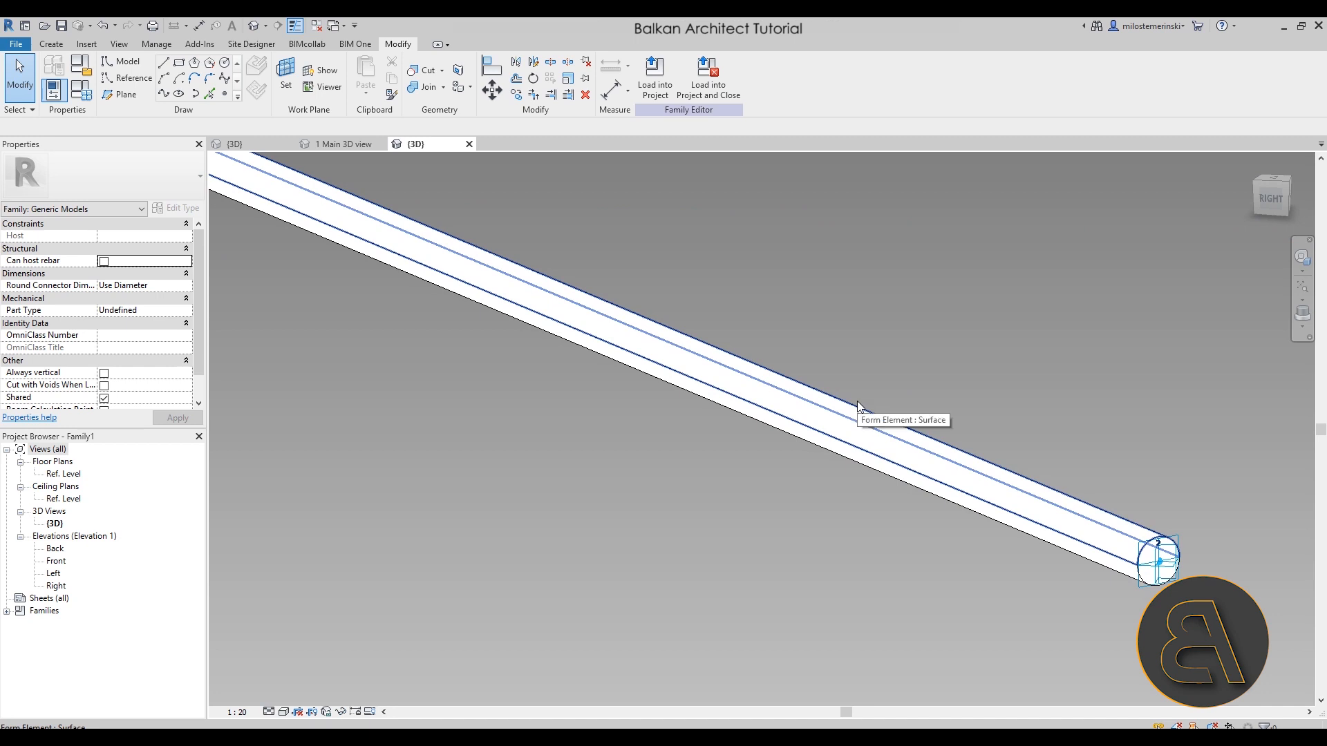
{"action": "key", "text": "Tab"}
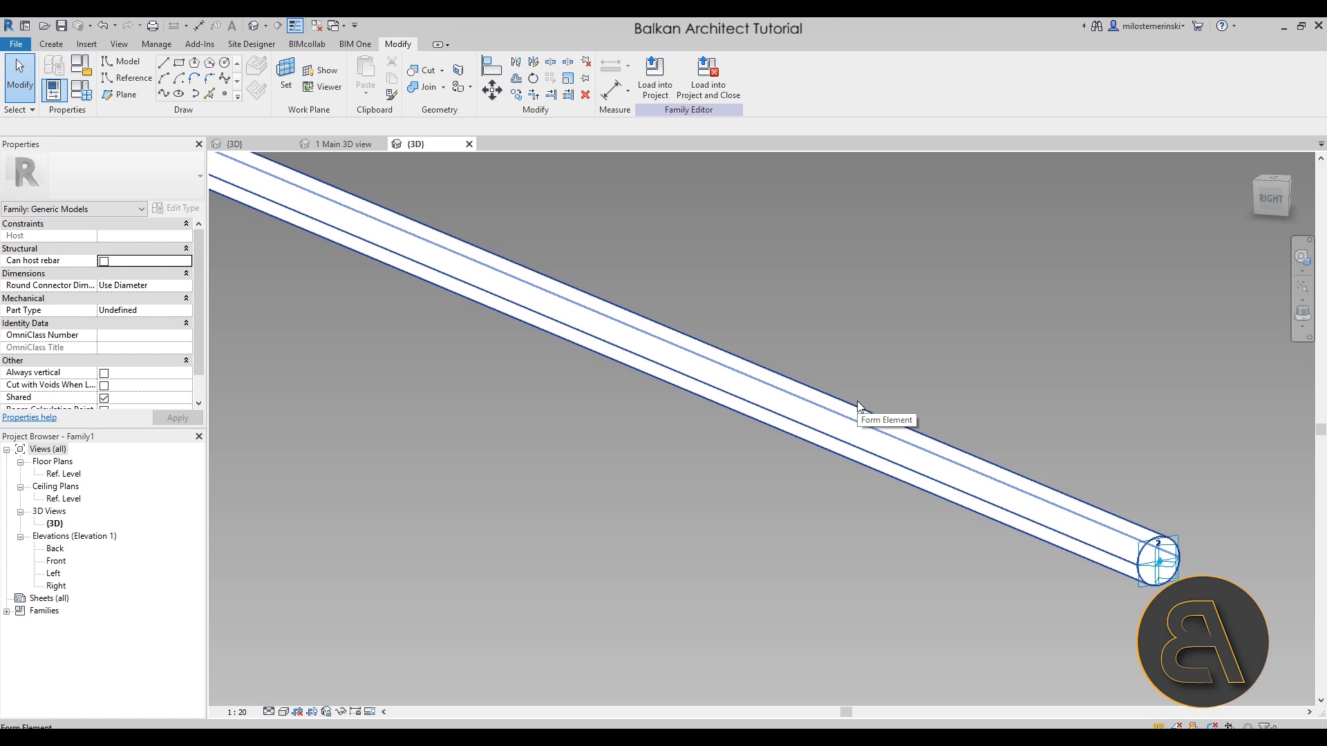
{"action": "left_click", "coordinate": [857, 401]}
{"action": "scroll", "coordinate": [771, 532], "scroll_direction": "down", "scroll_amount": 3}
{"action": "middle_click_drag", "start_coordinate": [606, 533], "coordinate": [775, 533]}
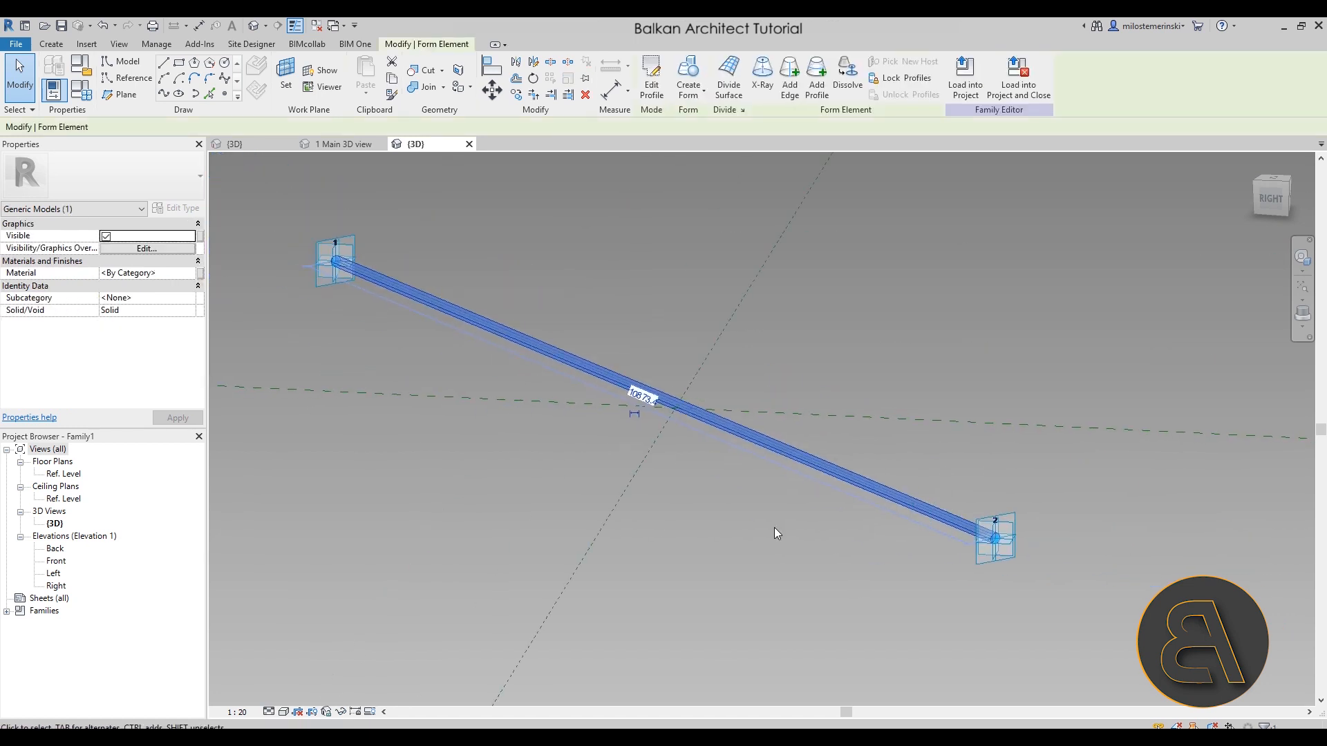
{"action": "left_click", "coordinate": [190, 274]}
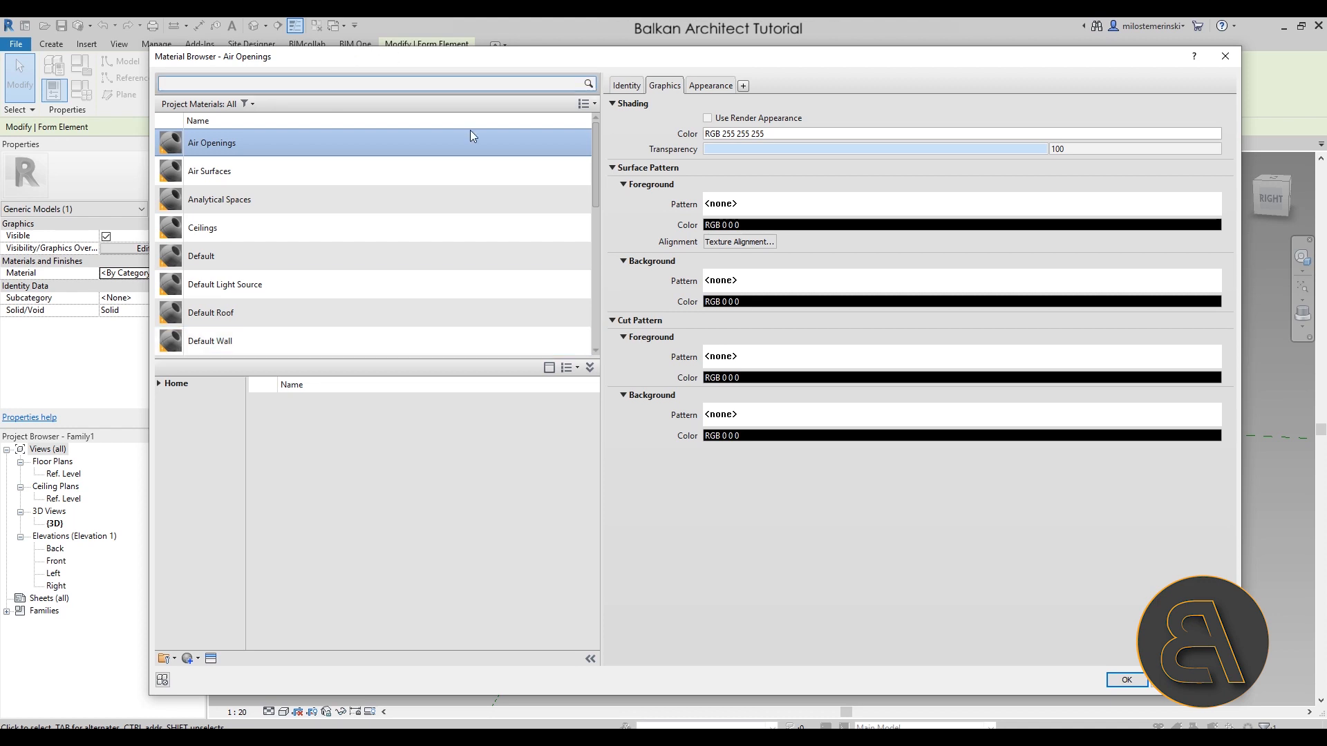
{"action": "type", "text": "gn"}
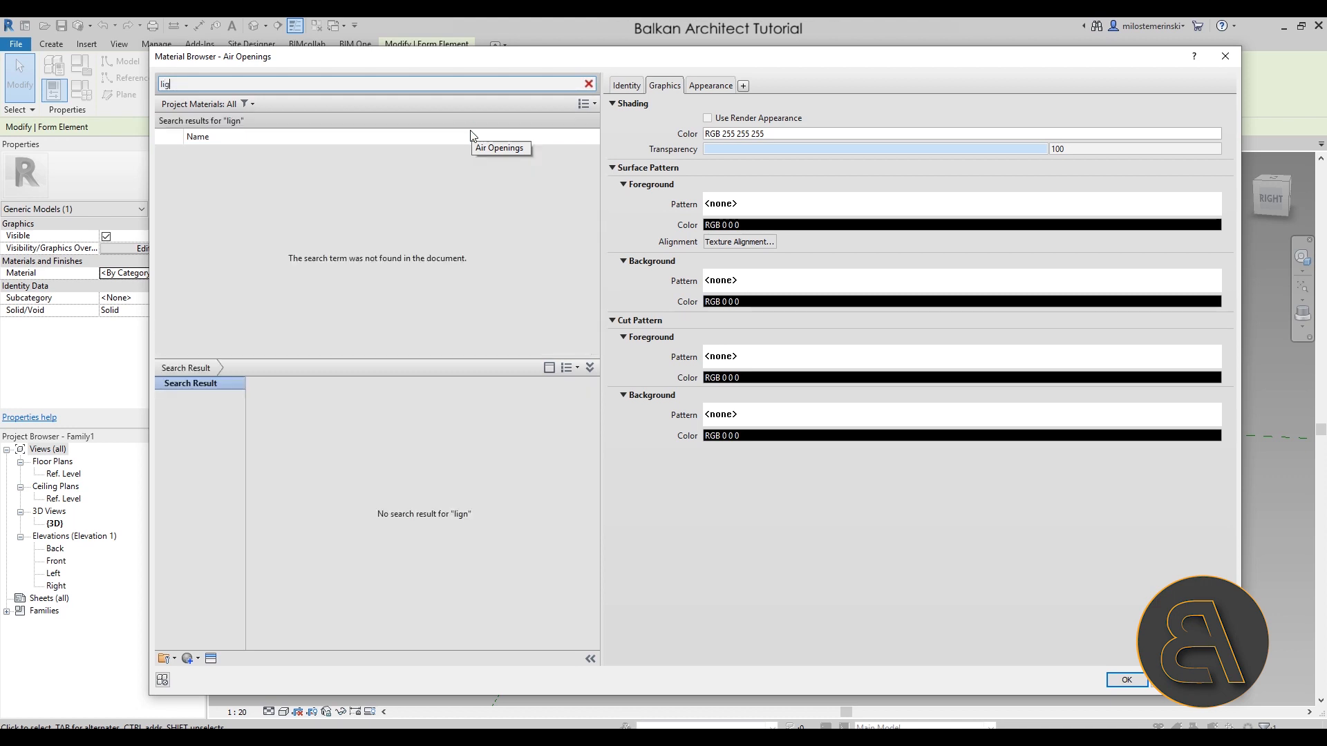
{"action": "scroll", "coordinate": [402, 478], "scroll_direction": "down", "scroll_amount": 5}
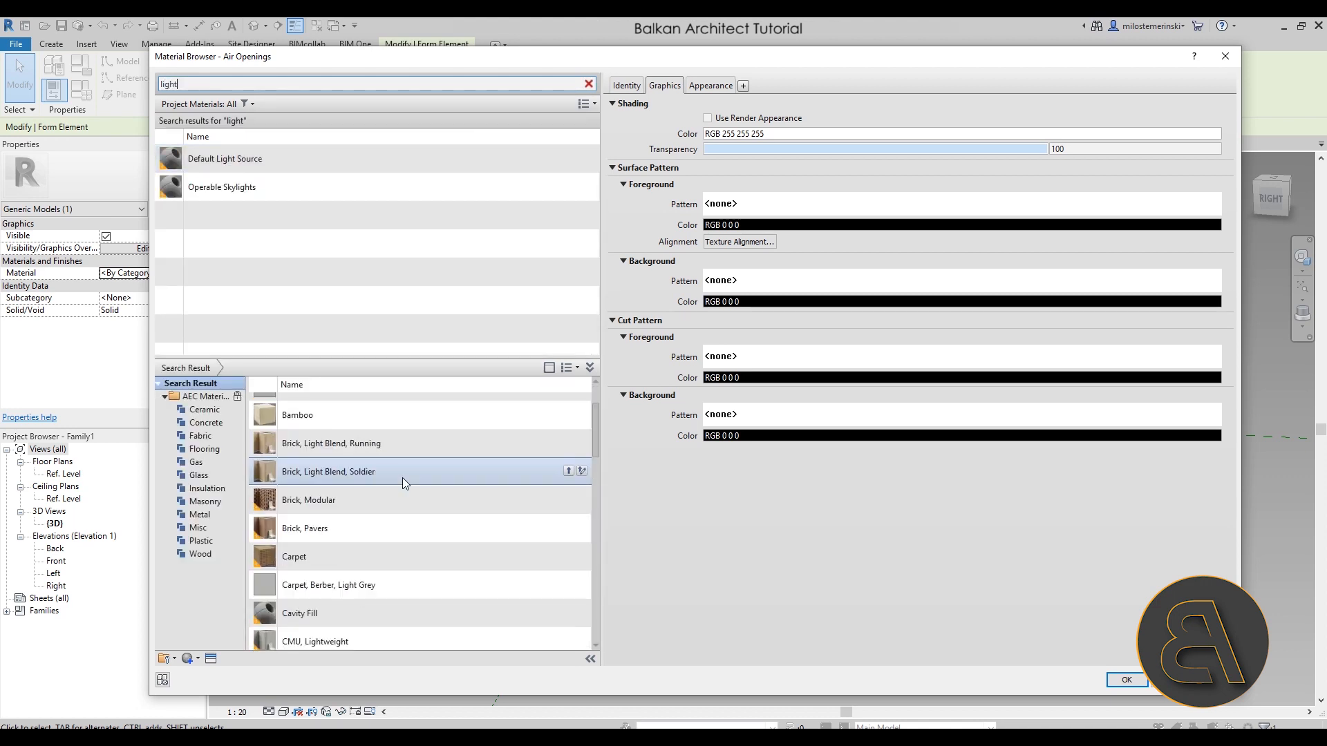
{"action": "scroll", "coordinate": [402, 478], "scroll_direction": "down", "scroll_amount": 2}
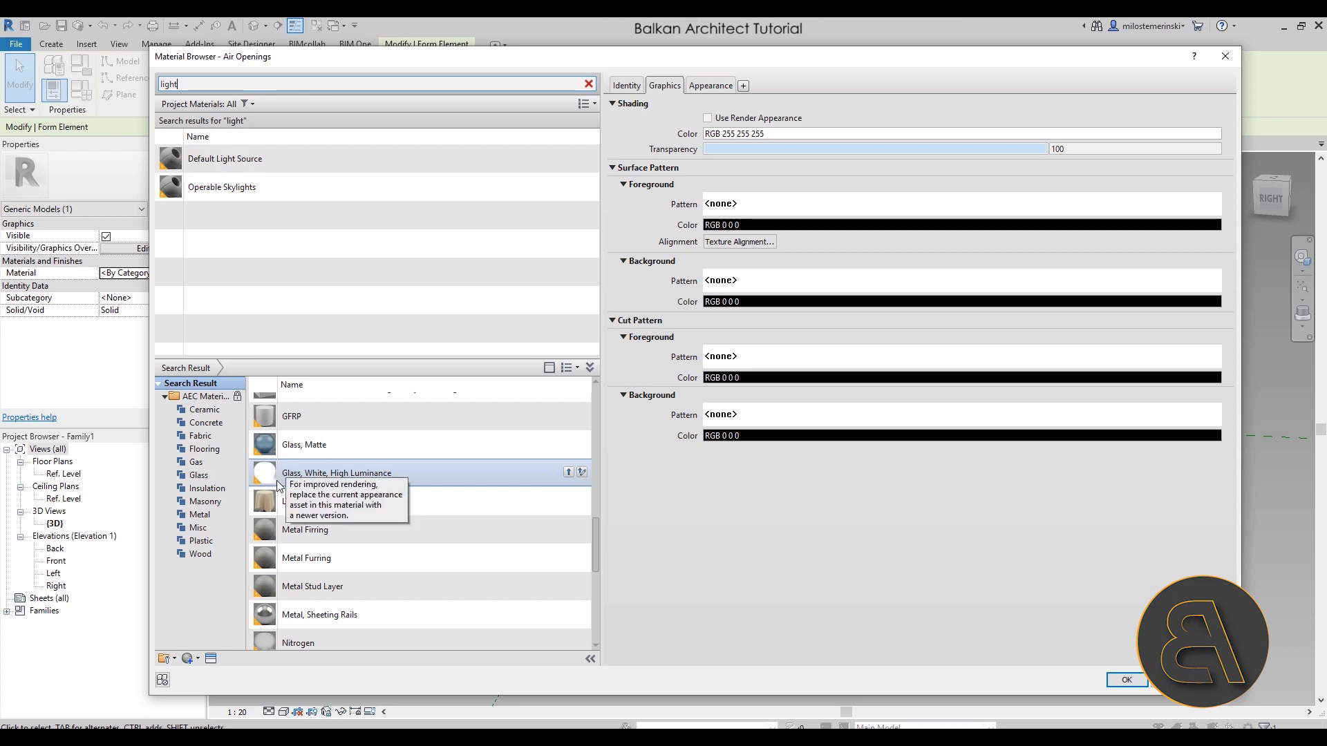
- Add Glass, White, High Luminance from the material library, check its appearance settings, and assign it to the tube
{"action": "left_click", "coordinate": [568, 472]}
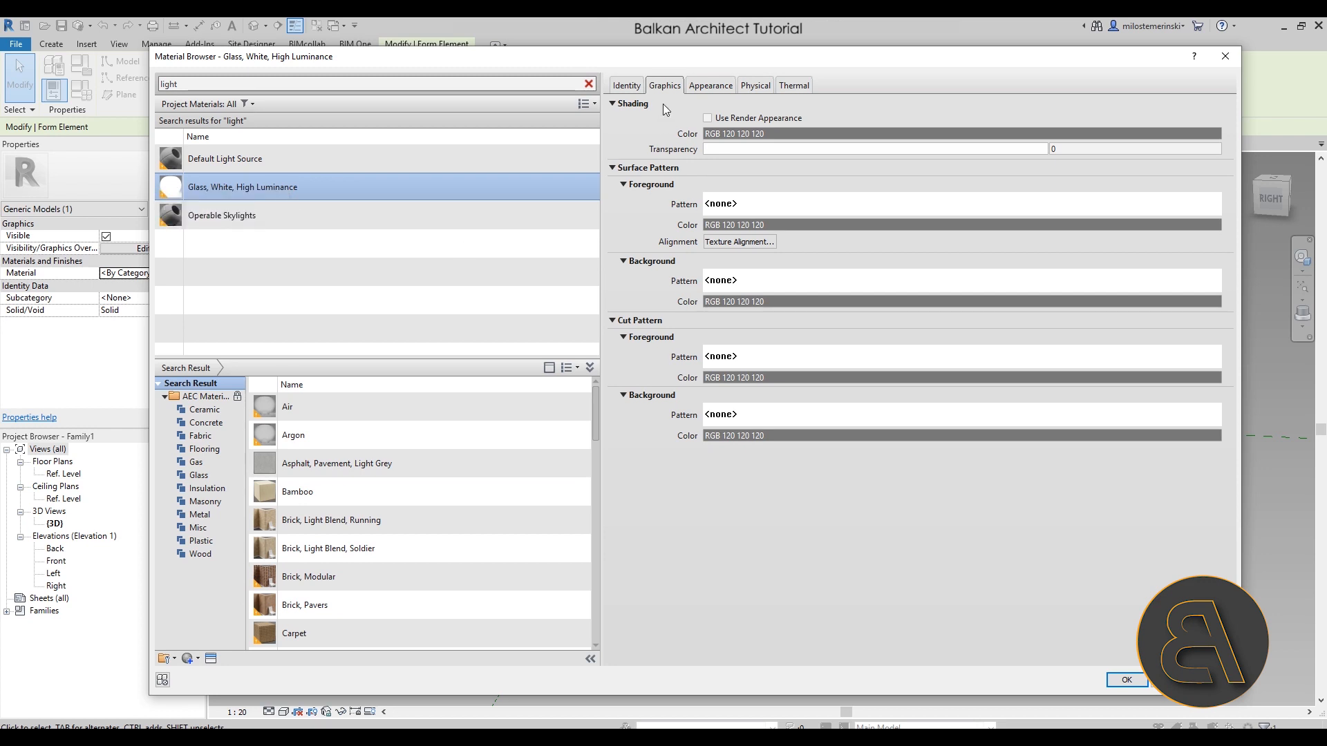
{"action": "left_click", "coordinate": [709, 86]}
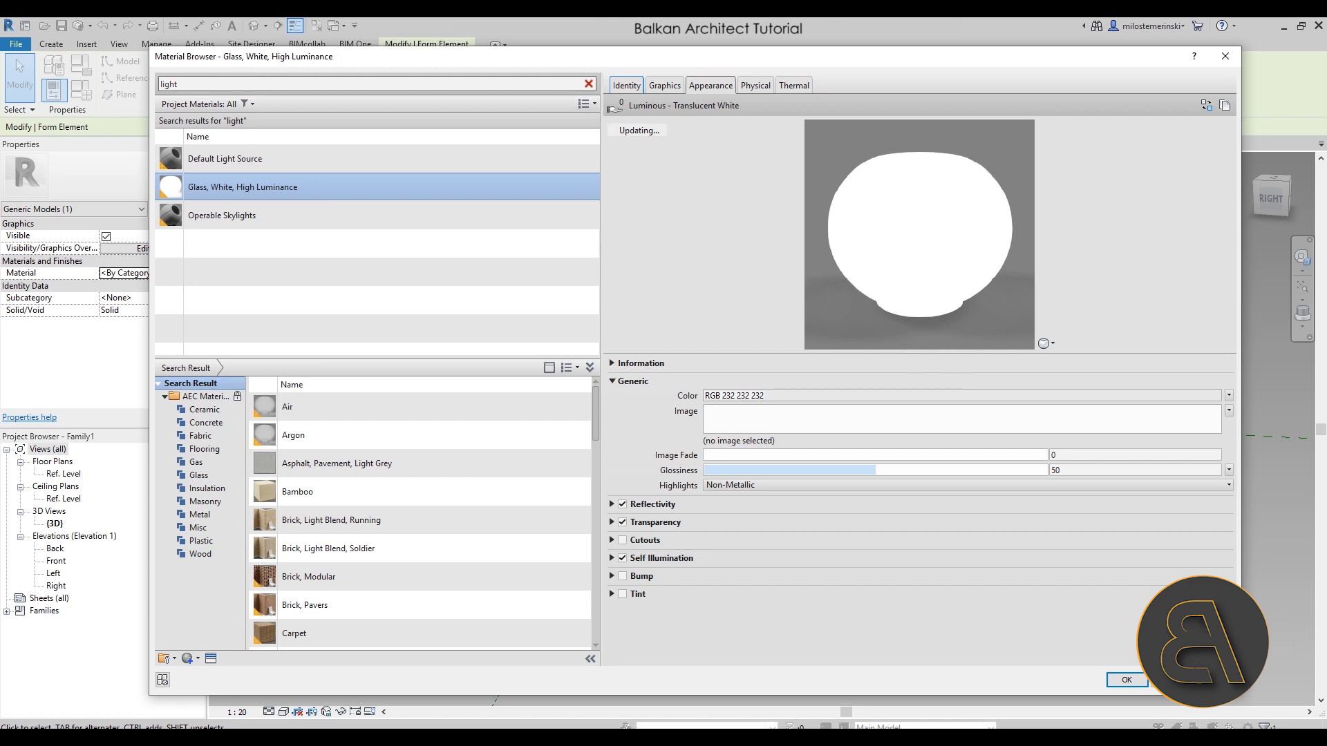
{"action": "left_click", "coordinate": [1127, 680]}
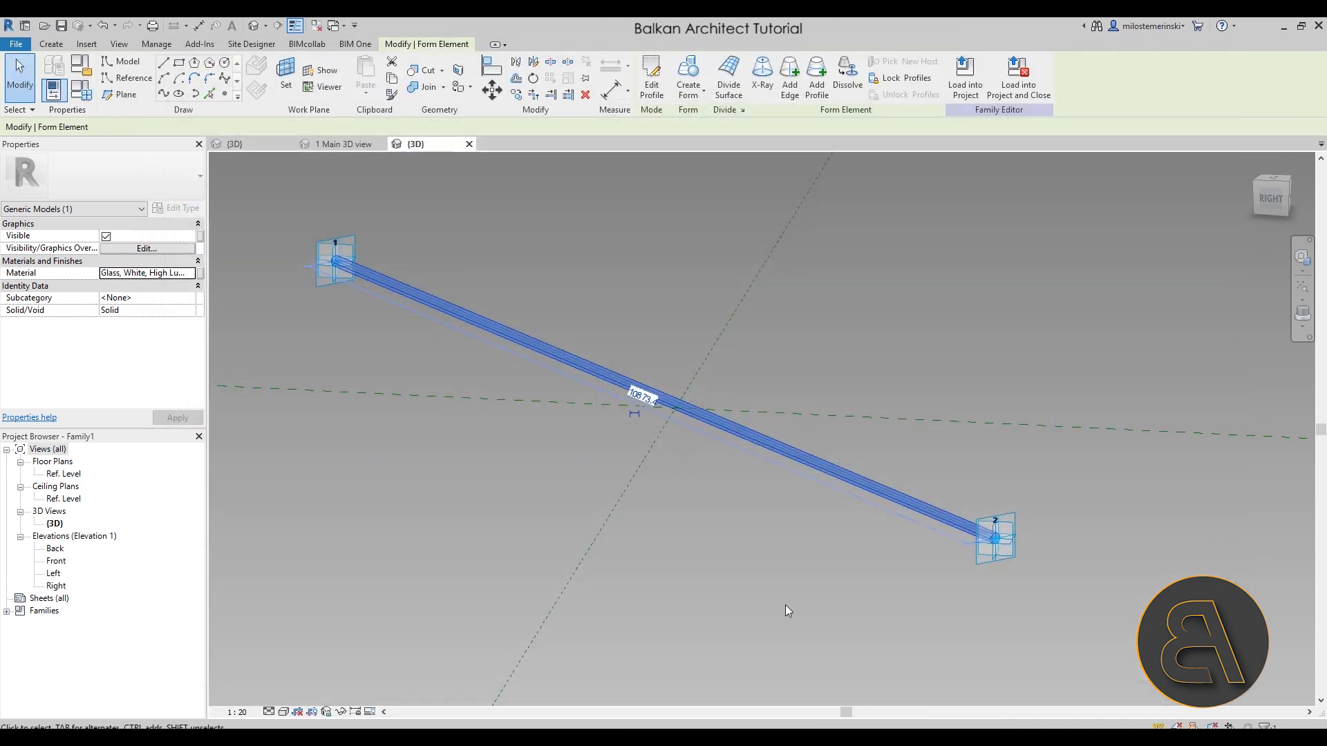
{"action": "left_click", "coordinate": [785, 606]}
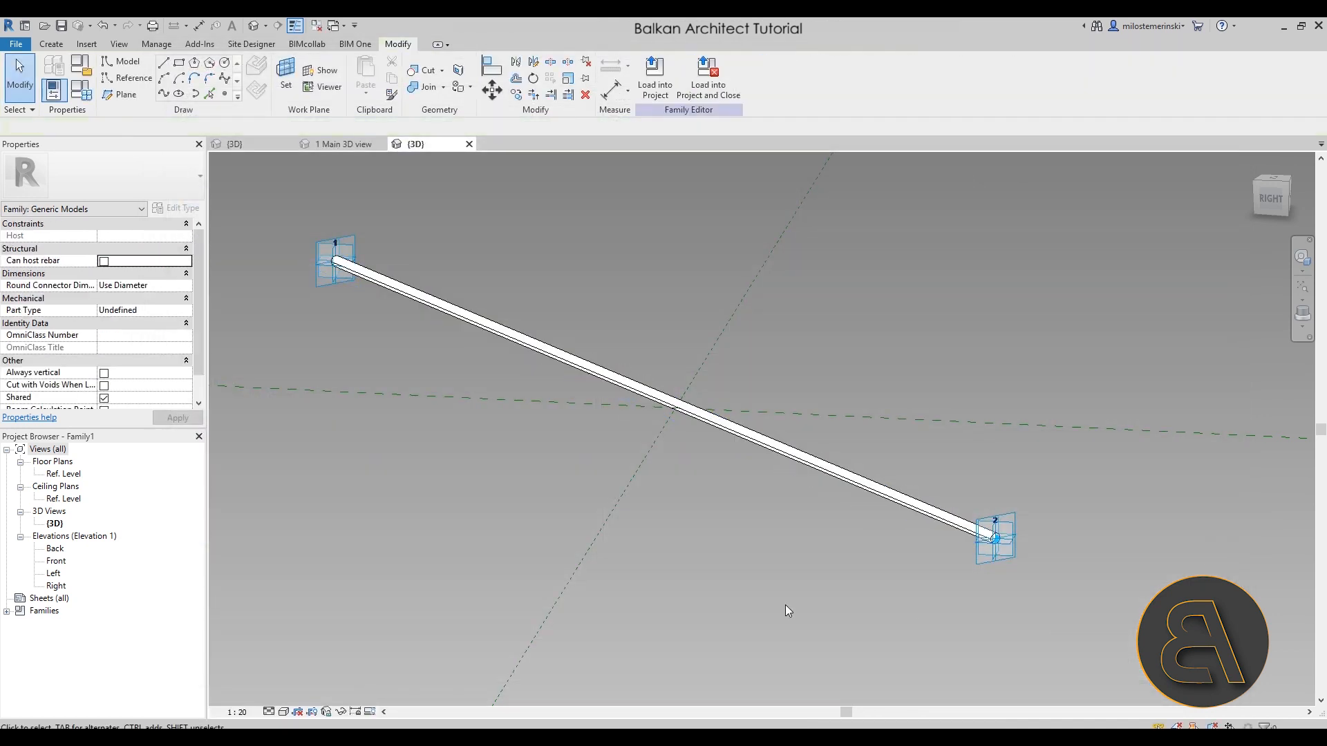
- Move adaptive point 2 to the other side of the vertical reference plane and back to test that the tube follows
{"action": "left_click", "coordinate": [854, 480]}
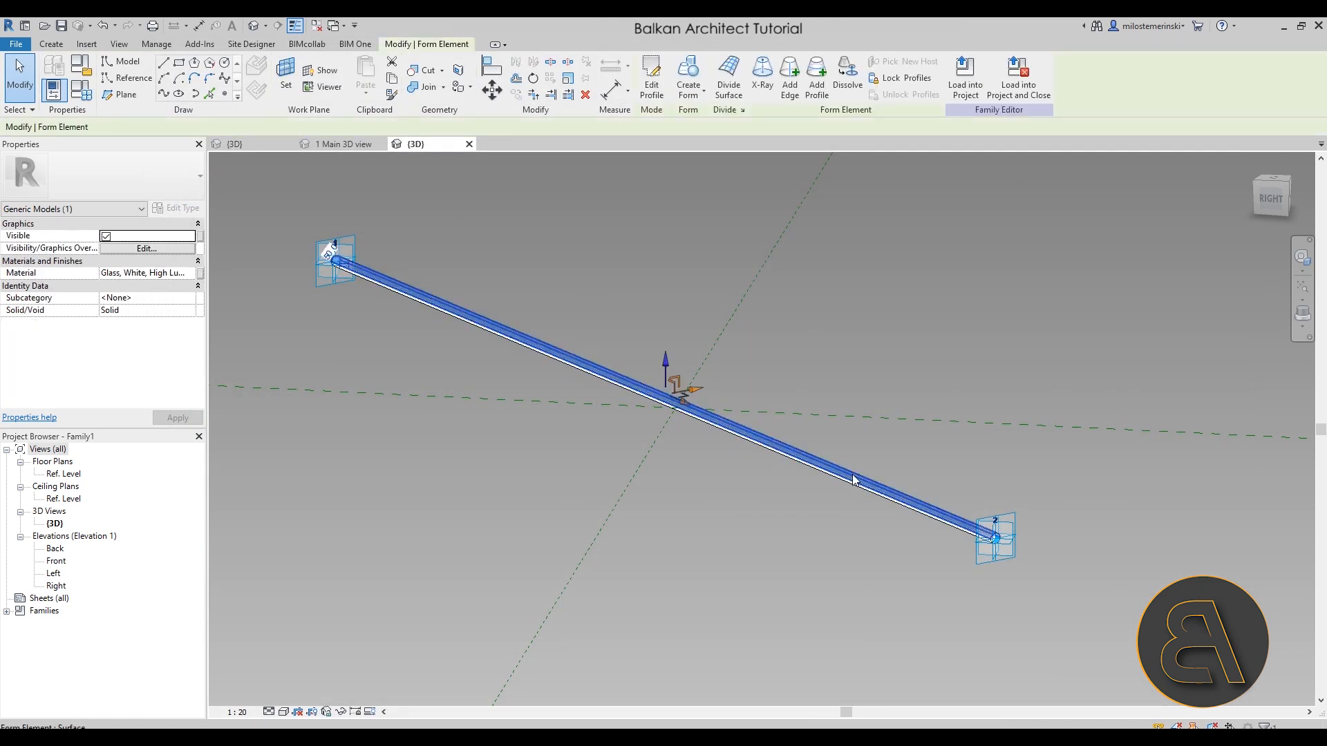
{"action": "left_click", "coordinate": [832, 603]}
{"action": "middle_click_drag", "start_coordinate": [832, 603], "coordinate": [915, 591], "text": "shift"}
{"action": "left_click", "coordinate": [913, 592]}
{"action": "left_click_drag", "start_coordinate": [938, 526], "coordinate": [627, 601]}
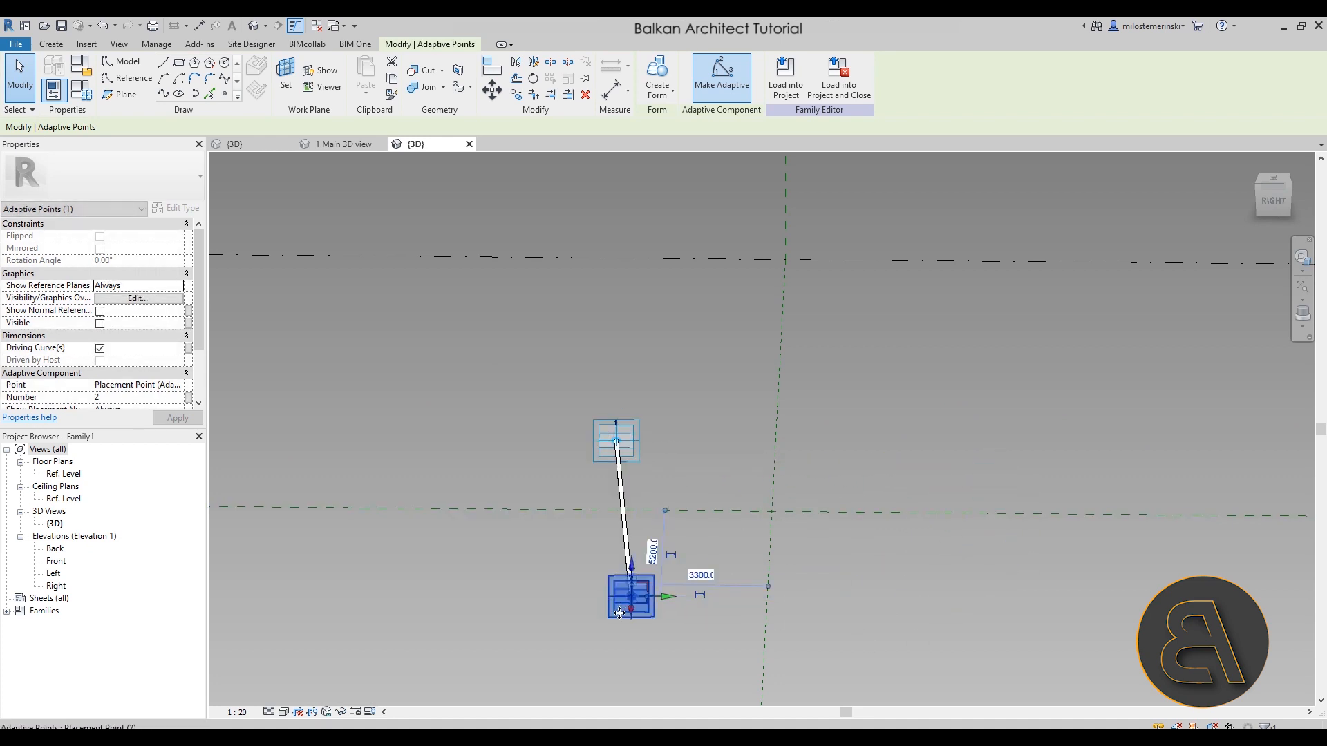
{"action": "left_click_drag", "start_coordinate": [975, 493], "coordinate": [943, 583]}
{"action": "middle_click_drag", "start_coordinate": [628, 477], "coordinate": [616, 568], "text": "shift"}
{"action": "key", "text": "Escape"}
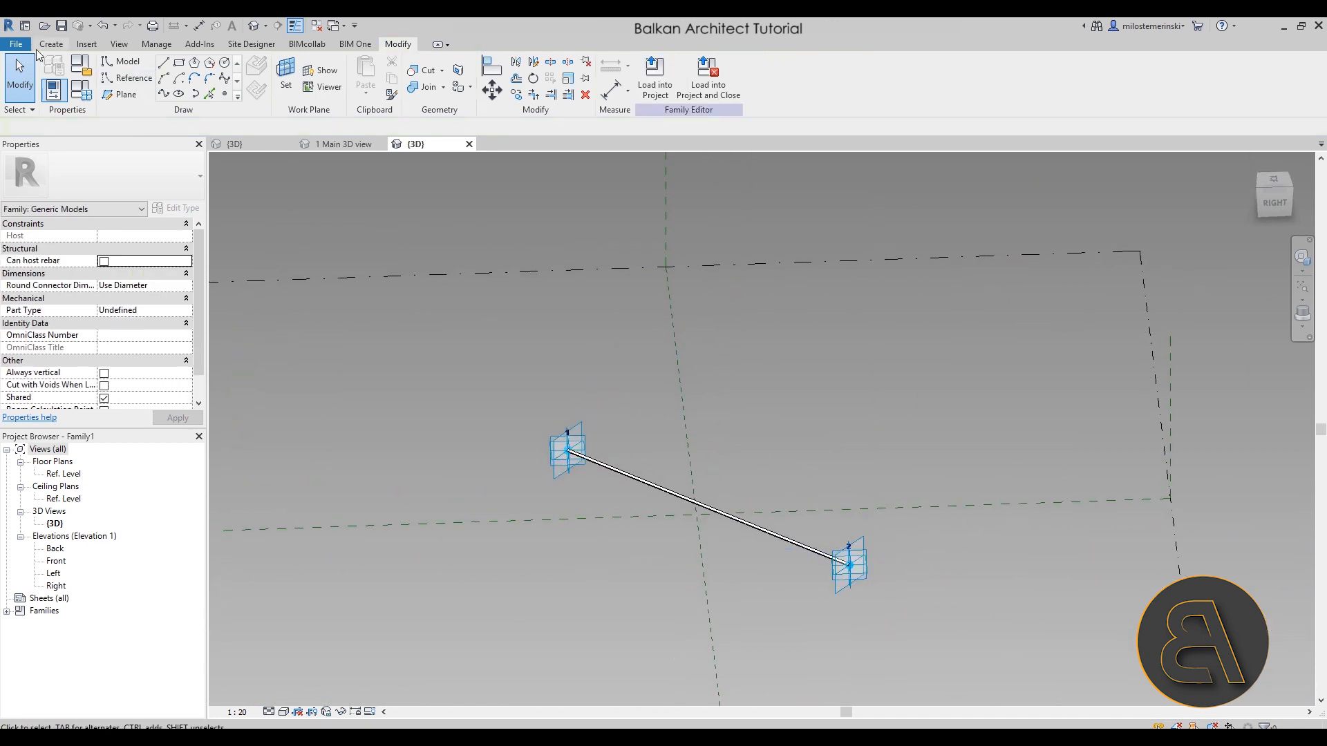
- Save the family to the Desktop as "Light family"
{"action": "left_click", "coordinate": [16, 44]}
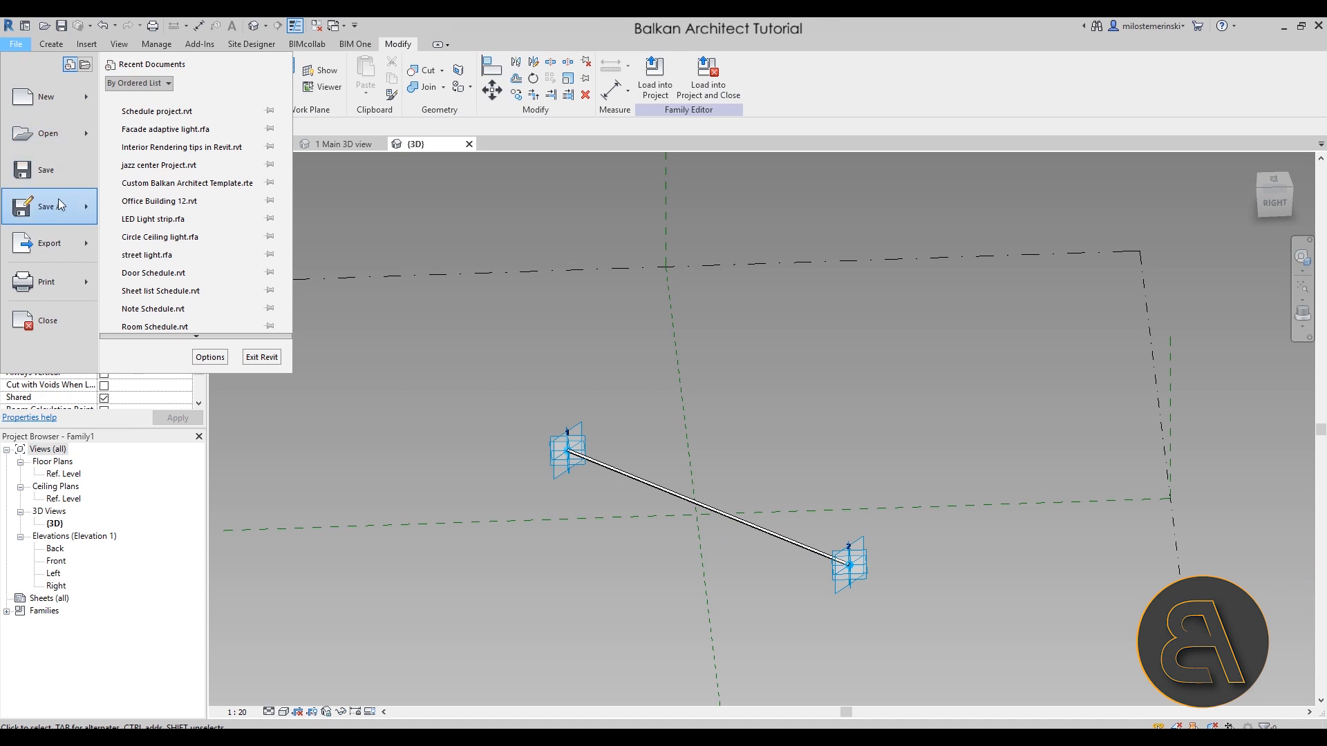
{"action": "mouse_move", "coordinate": [61, 207]}
{"action": "left_click", "coordinate": [152, 197]}
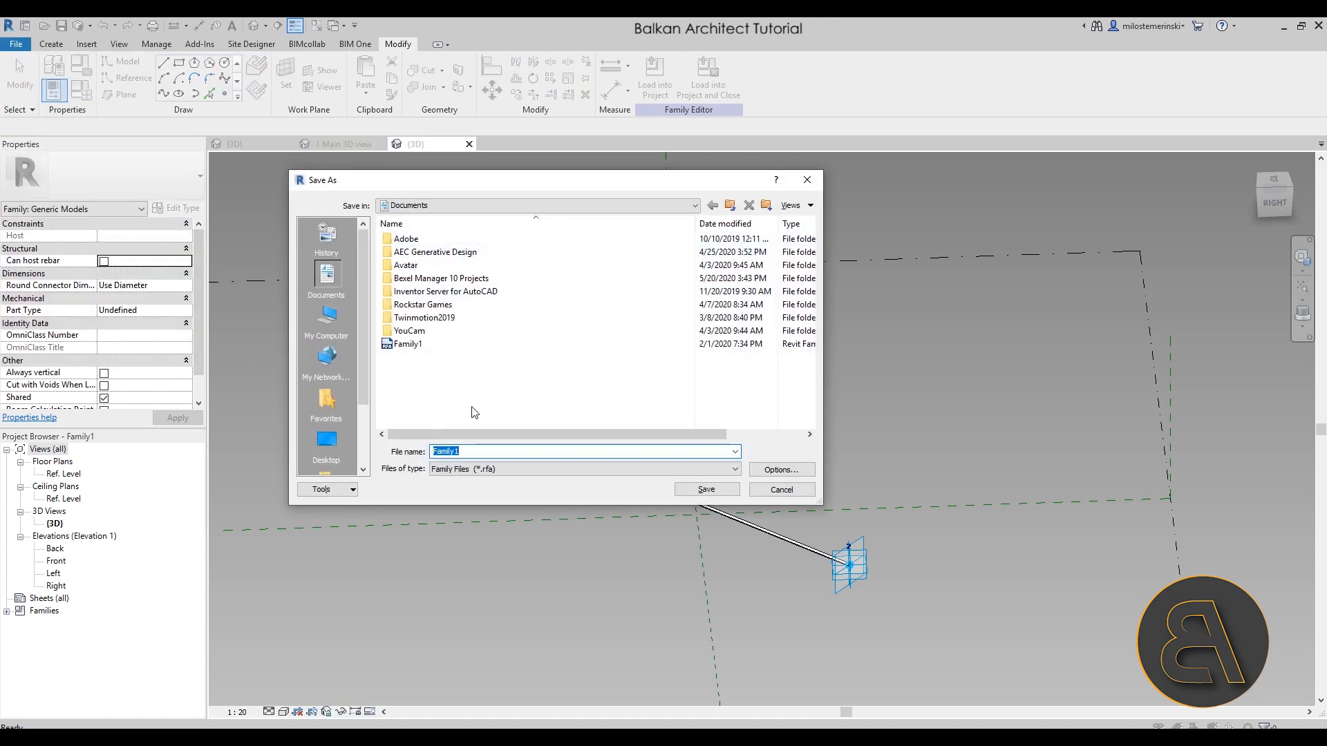
{"action": "left_click", "coordinate": [339, 437]}
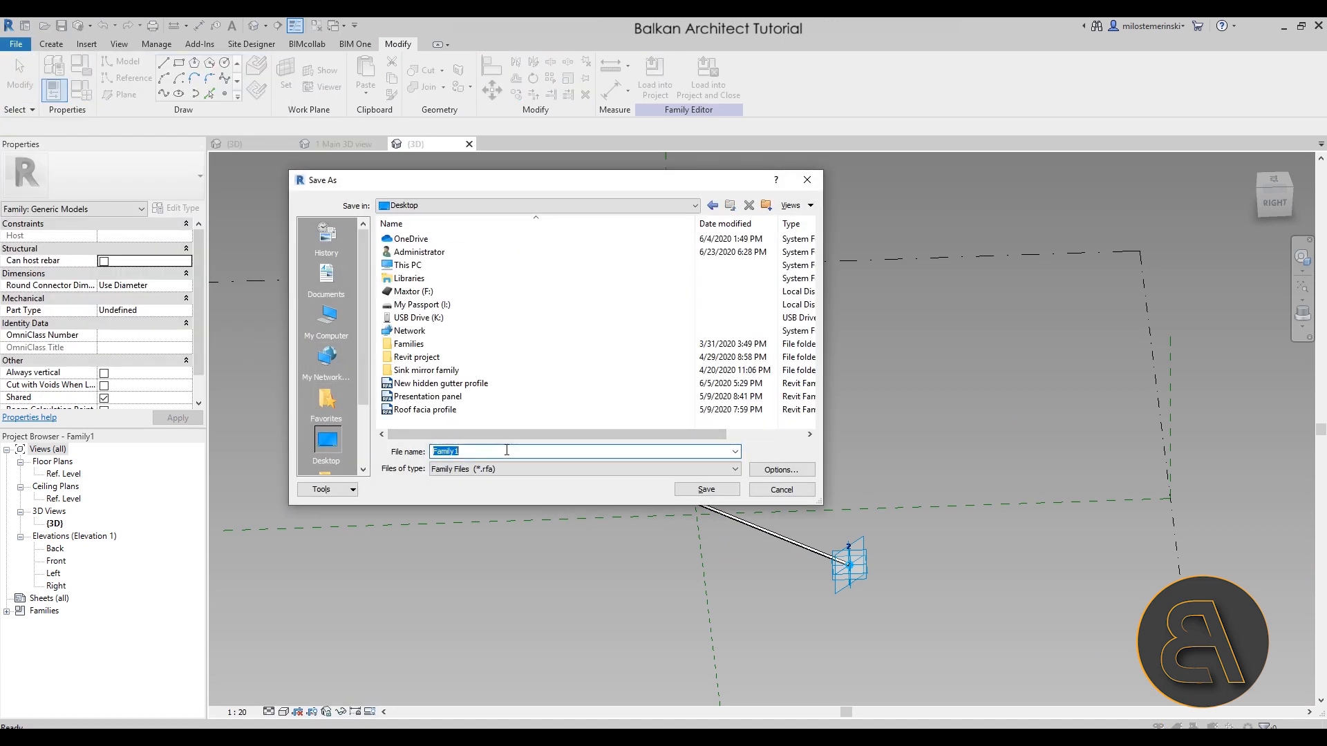
{"action": "type", "text": "Light f"}
{"action": "left_click", "coordinate": [705, 489]}
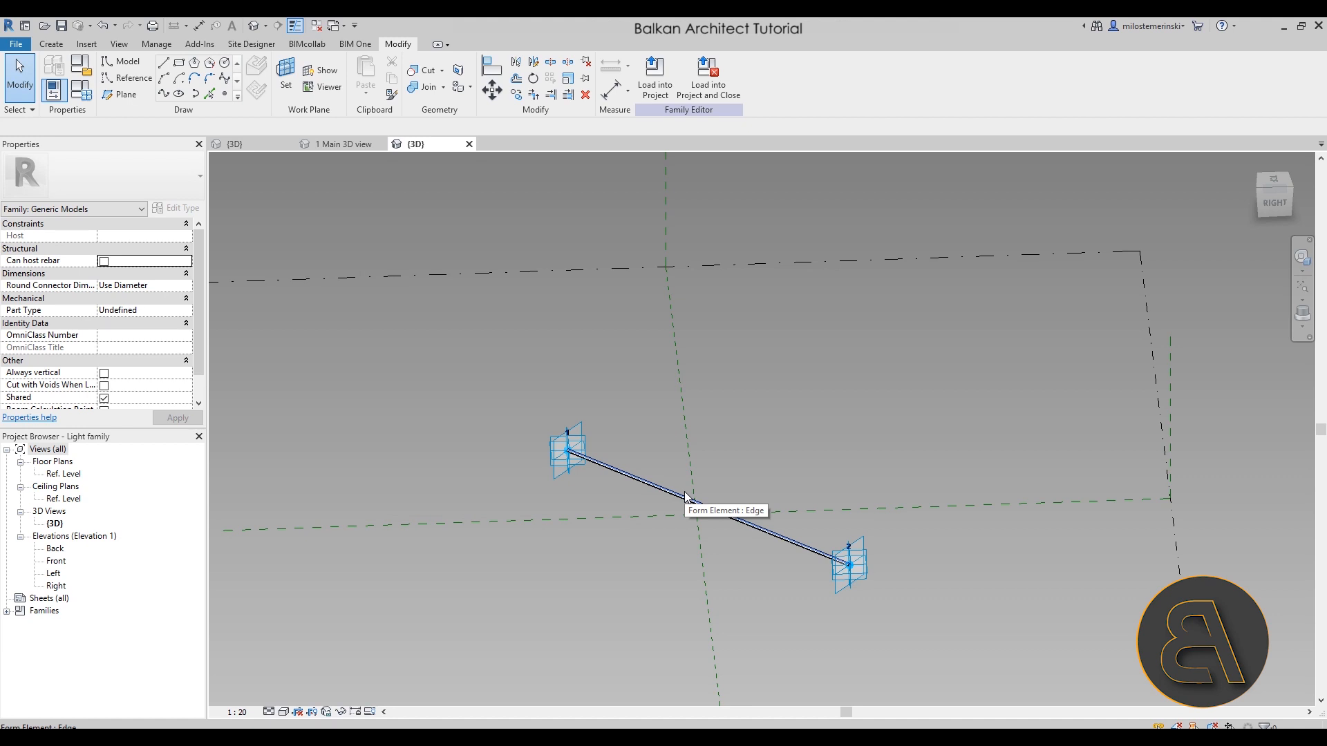
- Load the finished Light family into the Schedule project, ready for placement
{"action": "middle_click_drag", "start_coordinate": [680, 548], "coordinate": [657, 533]}
{"action": "middle_click_drag", "start_coordinate": [673, 579], "coordinate": [662, 577]}
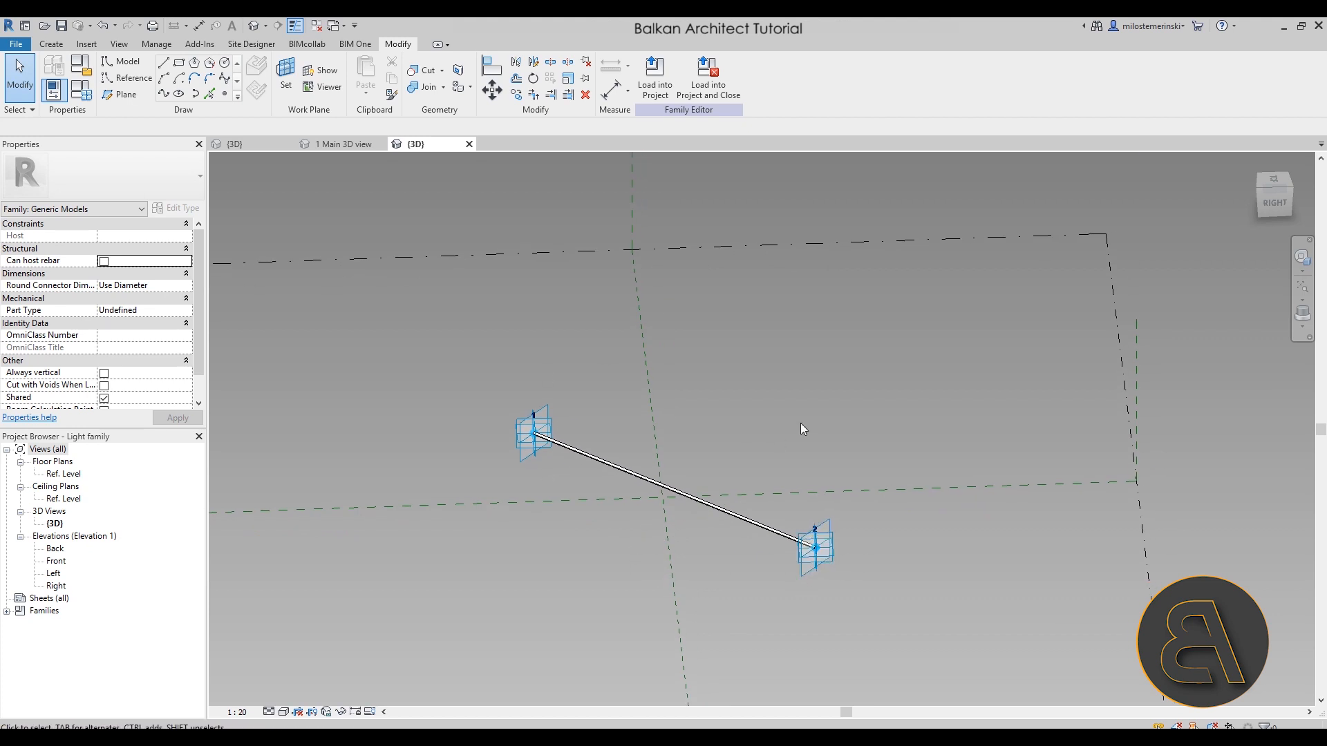
{"action": "middle_click_drag", "start_coordinate": [800, 423], "coordinate": [807, 437]}
{"action": "left_click", "coordinate": [652, 88]}
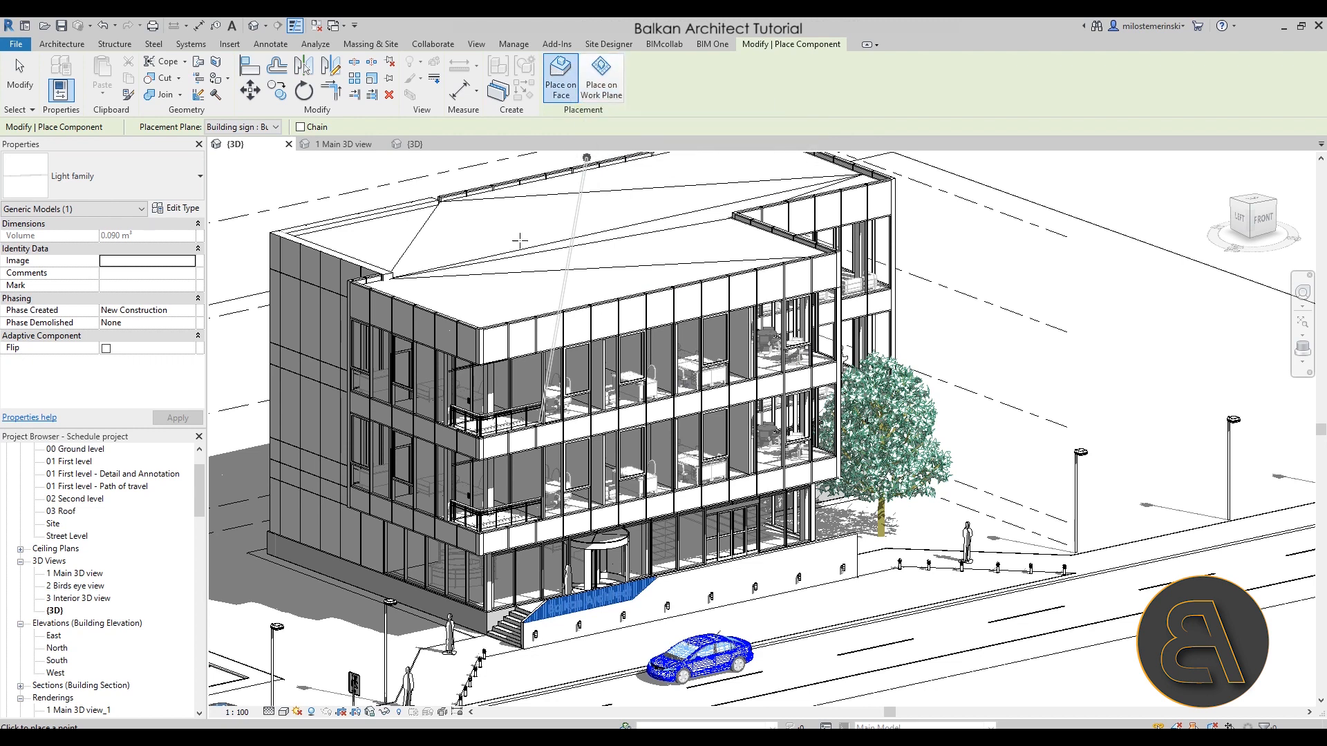
- Place a Light family tube along the top edge of the front facade's roof band, from the balcony-side corner to the opposite corner
{"action": "scroll", "coordinate": [497, 296], "scroll_direction": "up", "scroll_amount": 5}
{"action": "scroll", "coordinate": [498, 296], "scroll_direction": "up", "scroll_amount": 5}
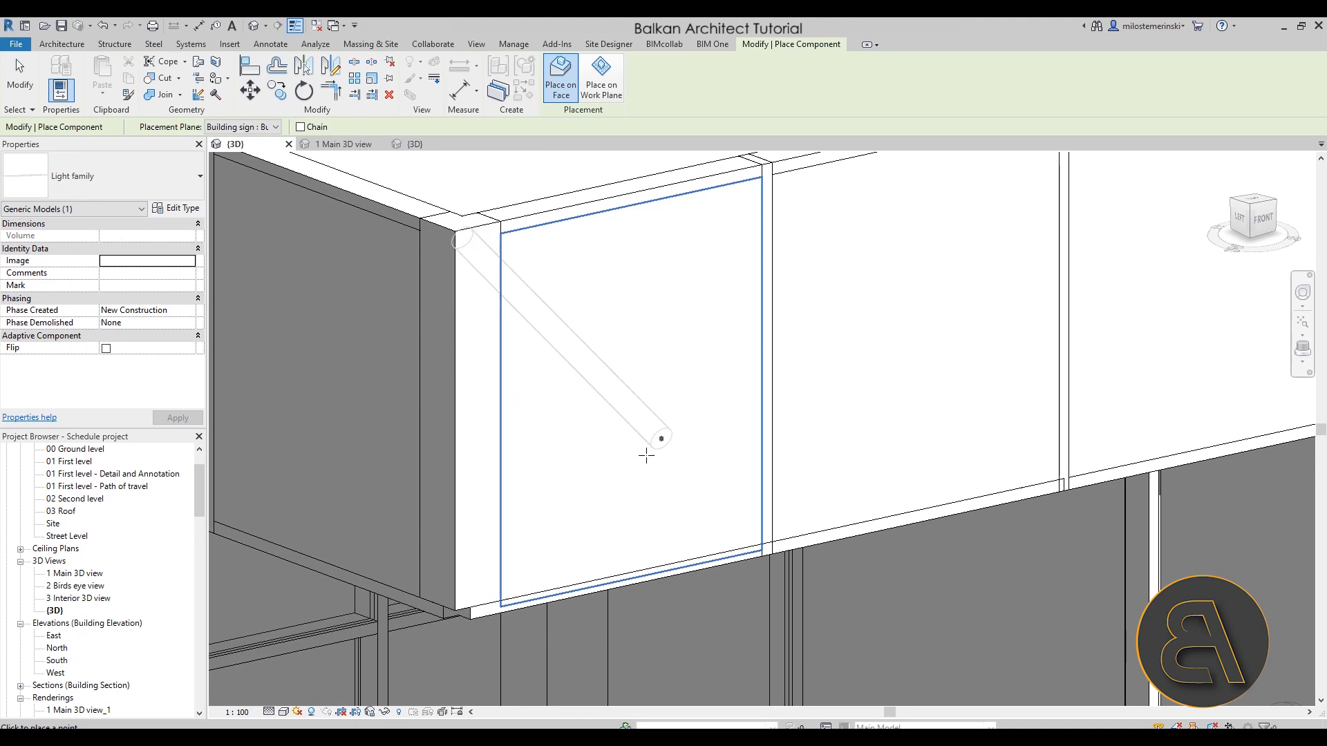
{"action": "scroll", "coordinate": [527, 459], "scroll_direction": "down", "scroll_amount": 5}
{"action": "scroll", "coordinate": [676, 275], "scroll_direction": "up", "scroll_amount": 5}
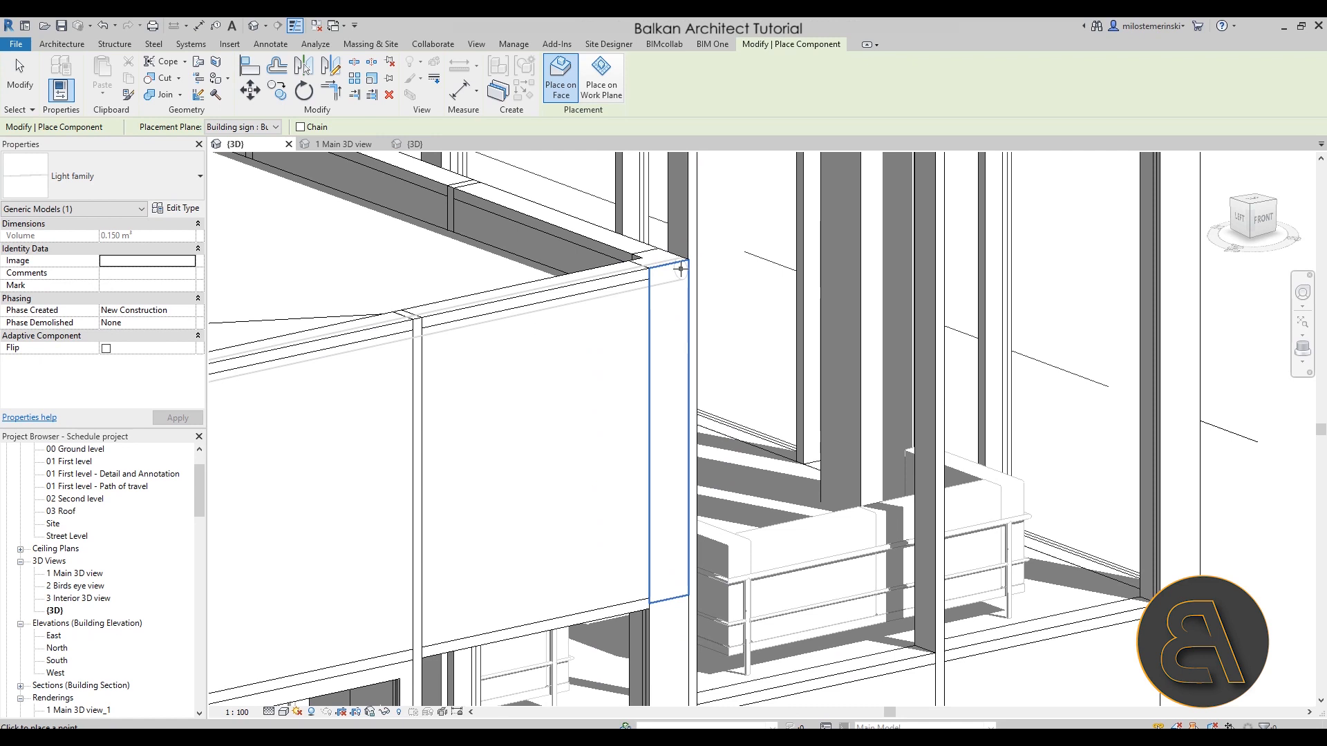
{"action": "left_click", "coordinate": [681, 269]}
{"action": "scroll", "coordinate": [666, 396], "scroll_direction": "down", "scroll_amount": 5}
{"action": "scroll", "coordinate": [794, 355], "scroll_direction": "down", "scroll_amount": 2}
{"action": "scroll", "coordinate": [507, 382], "scroll_direction": "up", "scroll_amount": 6}
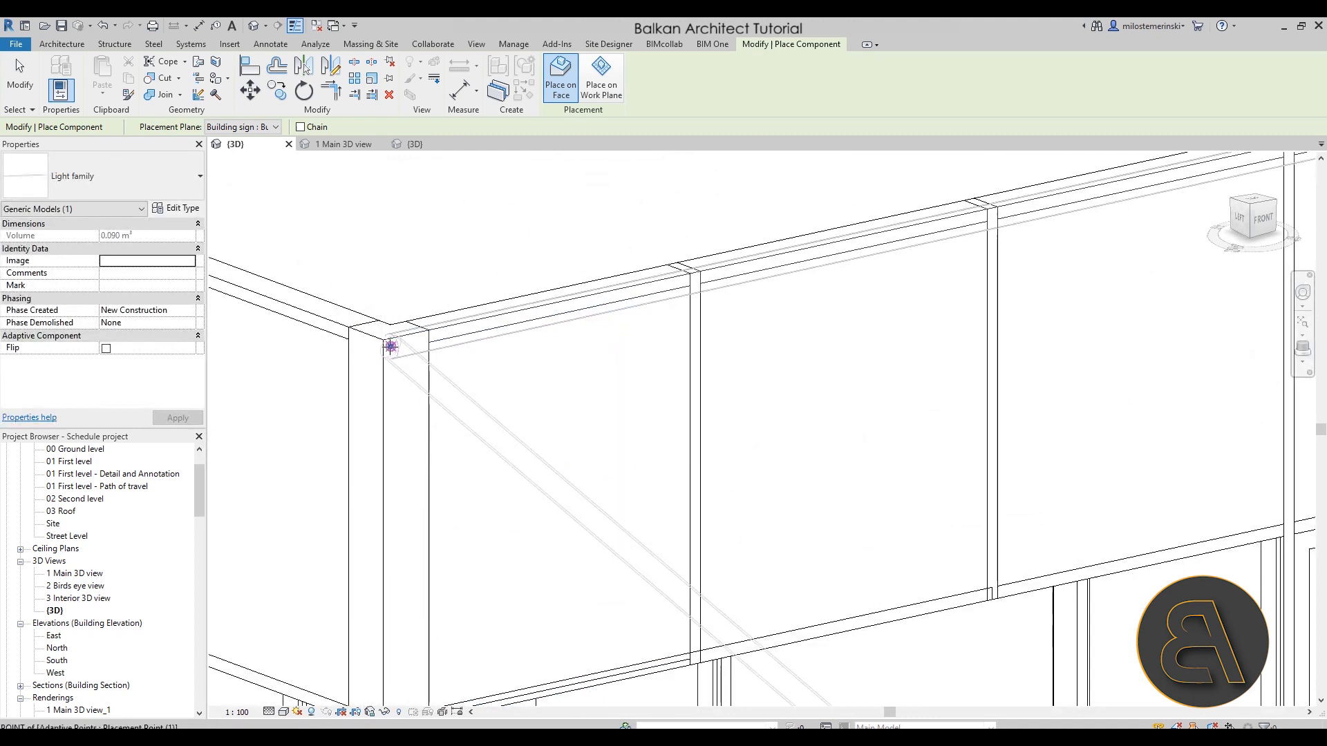
- Place a short vertical light tube down the front corner mullion of the roof band, from its top edge to its bottom edge
{"action": "left_click", "coordinate": [389, 347]}
{"action": "middle_click_drag", "start_coordinate": [401, 453], "coordinate": [424, 275]}
{"action": "scroll", "coordinate": [425, 275], "scroll_direction": "up", "scroll_amount": 1}
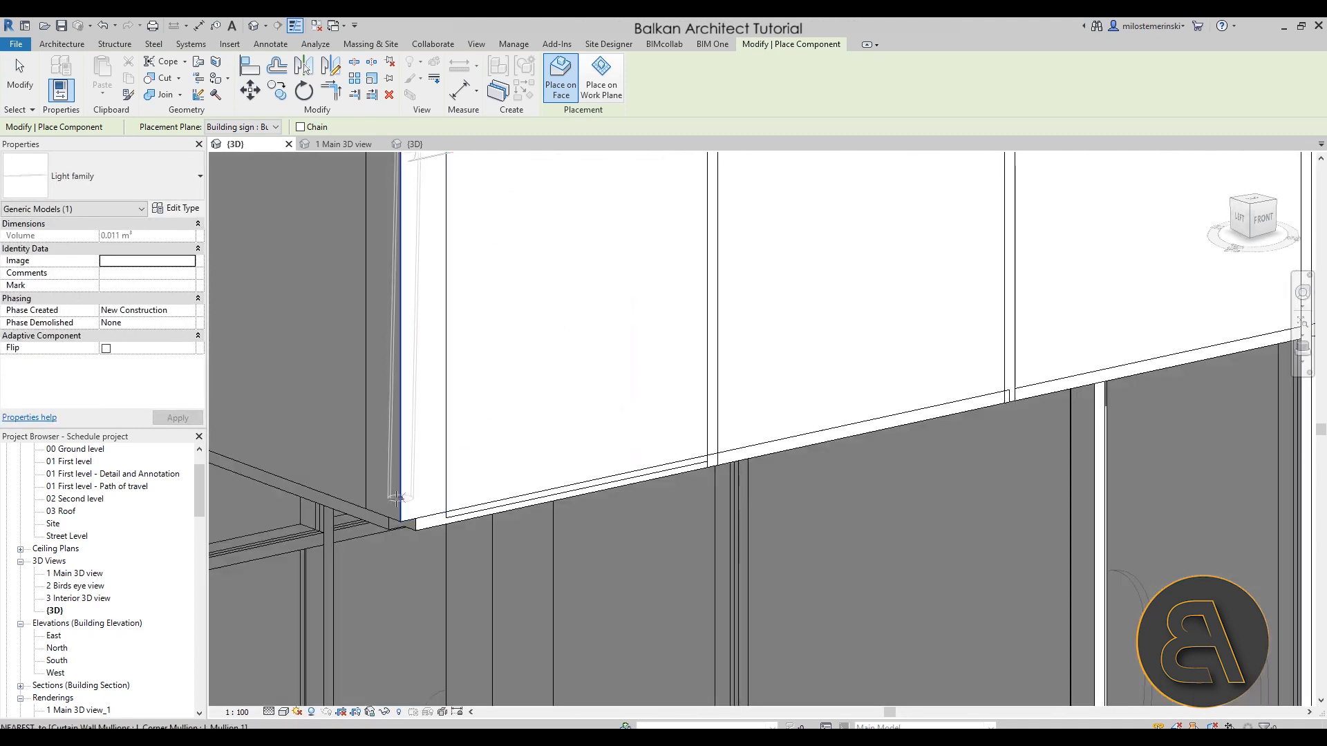
{"action": "scroll", "coordinate": [557, 544], "scroll_direction": "down", "scroll_amount": 3}
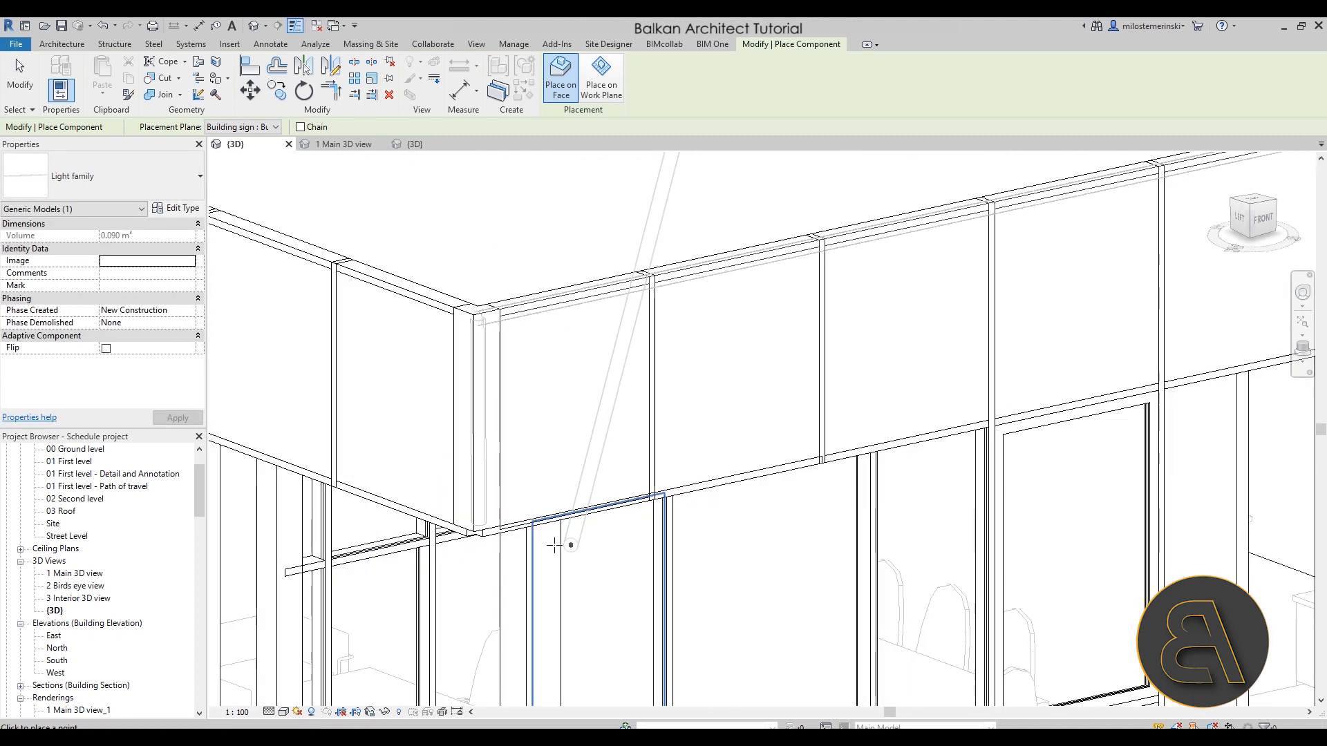
- Place a light tube along the top edge of the side facade's roof band, from the front corner to the far end
{"action": "scroll", "coordinate": [520, 534], "scroll_direction": "up", "scroll_amount": 2}
{"action": "mouse_move", "coordinate": [567, 528]}
{"action": "middle_mouse_down"}
{"action": "mouse_move", "coordinate": [715, 570]}
{"action": "mouse_move", "coordinate": [798, 624]}
{"action": "middle_mouse_up"}
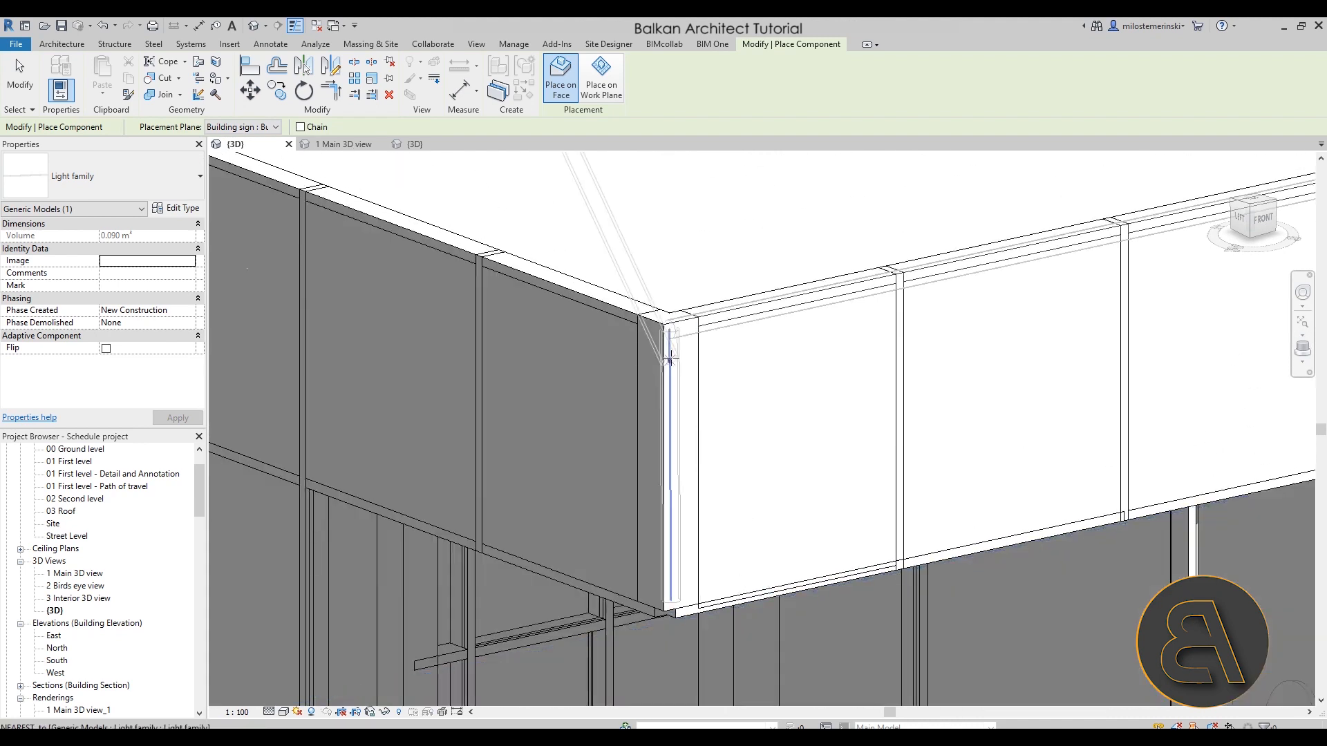
{"action": "left_click", "coordinate": [651, 328]}
{"action": "middle_click_drag", "start_coordinate": [494, 287], "coordinate": [1133, 535]}
{"action": "middle_click_drag", "start_coordinate": [504, 346], "coordinate": [776, 460]}
{"action": "scroll", "coordinate": [519, 321], "scroll_direction": "up", "scroll_amount": 3}
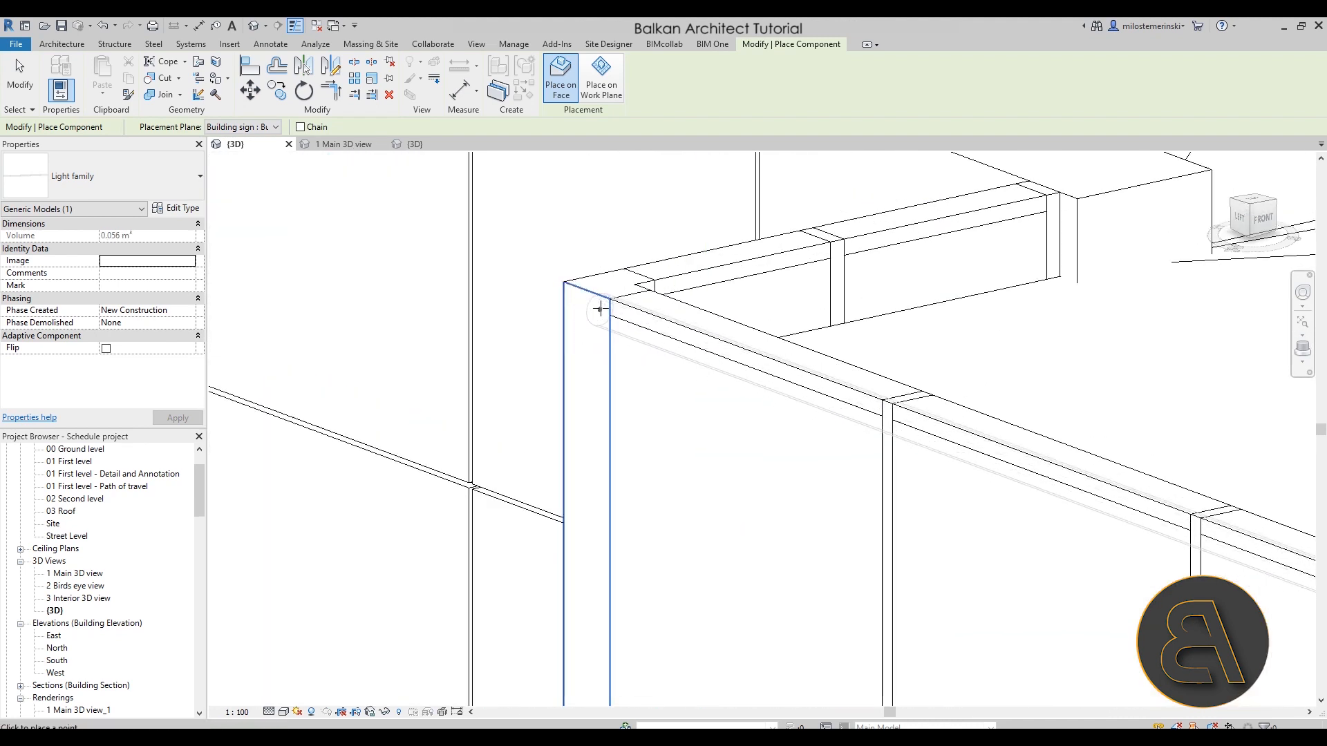
{"action": "scroll", "coordinate": [682, 378], "scroll_direction": "down", "scroll_amount": 2}
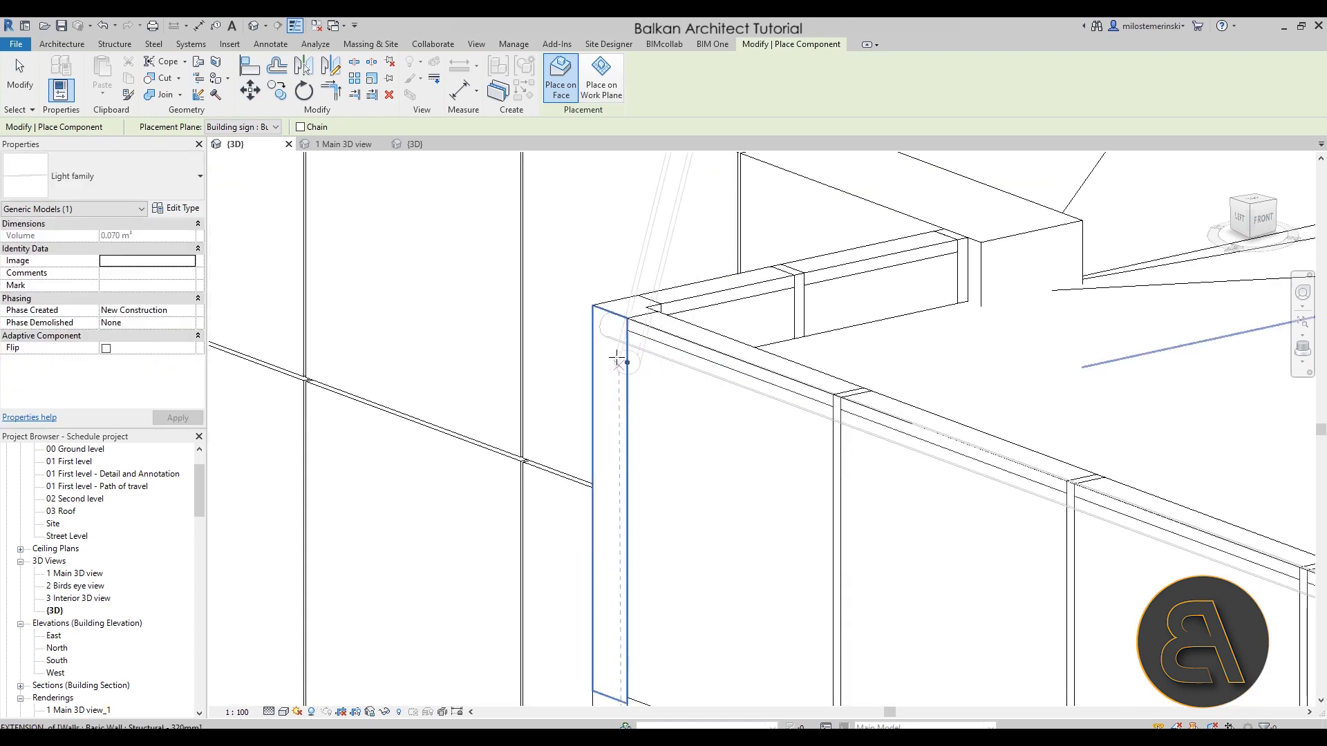
{"action": "left_click", "coordinate": [610, 328]}
- Place a vertical light tube at the side facade's far end, from the roof band's top down to the lowest band's bottom corner
{"action": "scroll", "coordinate": [608, 491], "scroll_direction": "down", "scroll_amount": 3}
{"action": "scroll", "coordinate": [625, 483], "scroll_direction": "down", "scroll_amount": 3}
{"action": "middle_click_drag", "start_coordinate": [625, 483], "coordinate": [761, 213]}
{"action": "scroll", "coordinate": [795, 476], "scroll_direction": "down", "scroll_amount": 1}
{"action": "middle_click_drag", "start_coordinate": [794, 477], "coordinate": [702, 169]}
{"action": "scroll", "coordinate": [659, 529], "scroll_direction": "up", "scroll_amount": 4}
{"action": "scroll", "coordinate": [663, 497], "scroll_direction": "up", "scroll_amount": 2}
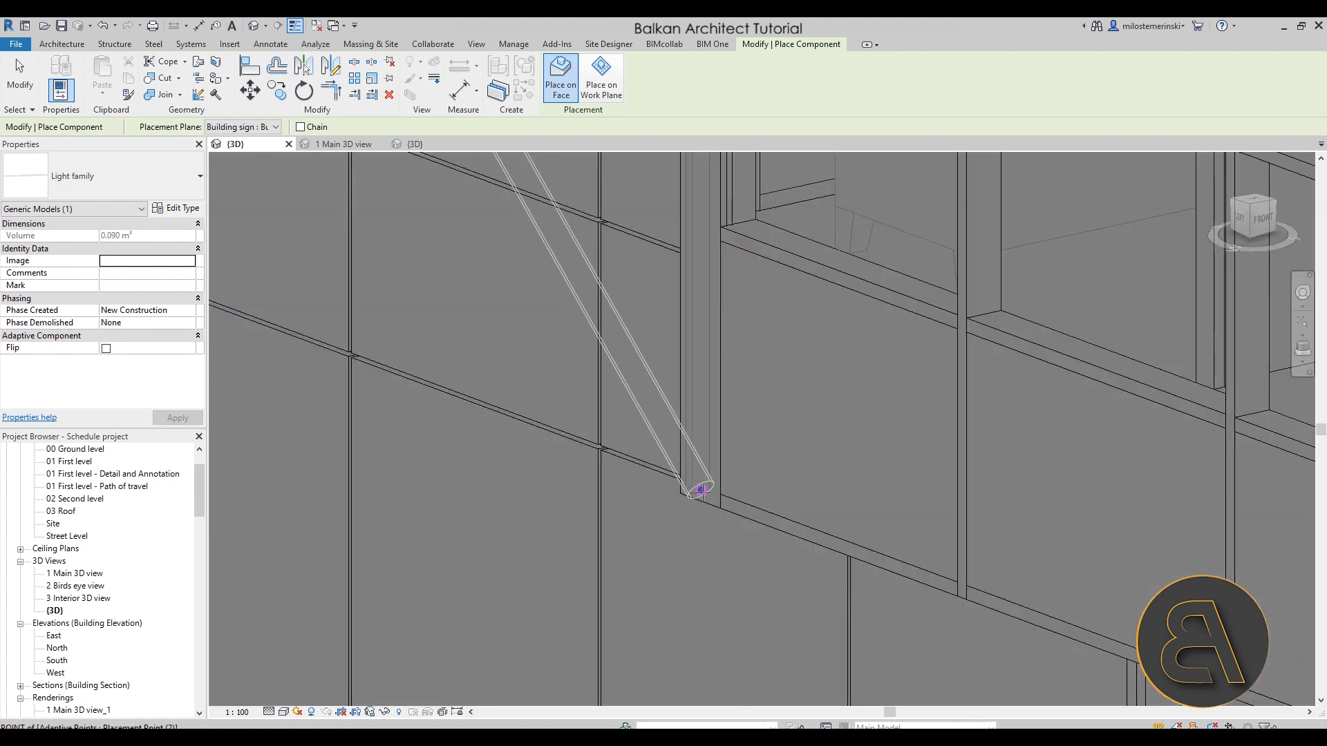
- Place a light tube along the bottom edge of the side facade's lowest band, from the far end to the front corner
{"action": "scroll", "coordinate": [749, 523], "scroll_direction": "down", "scroll_amount": 4}
{"action": "middle_click_drag", "start_coordinate": [869, 574], "coordinate": [412, 329]}
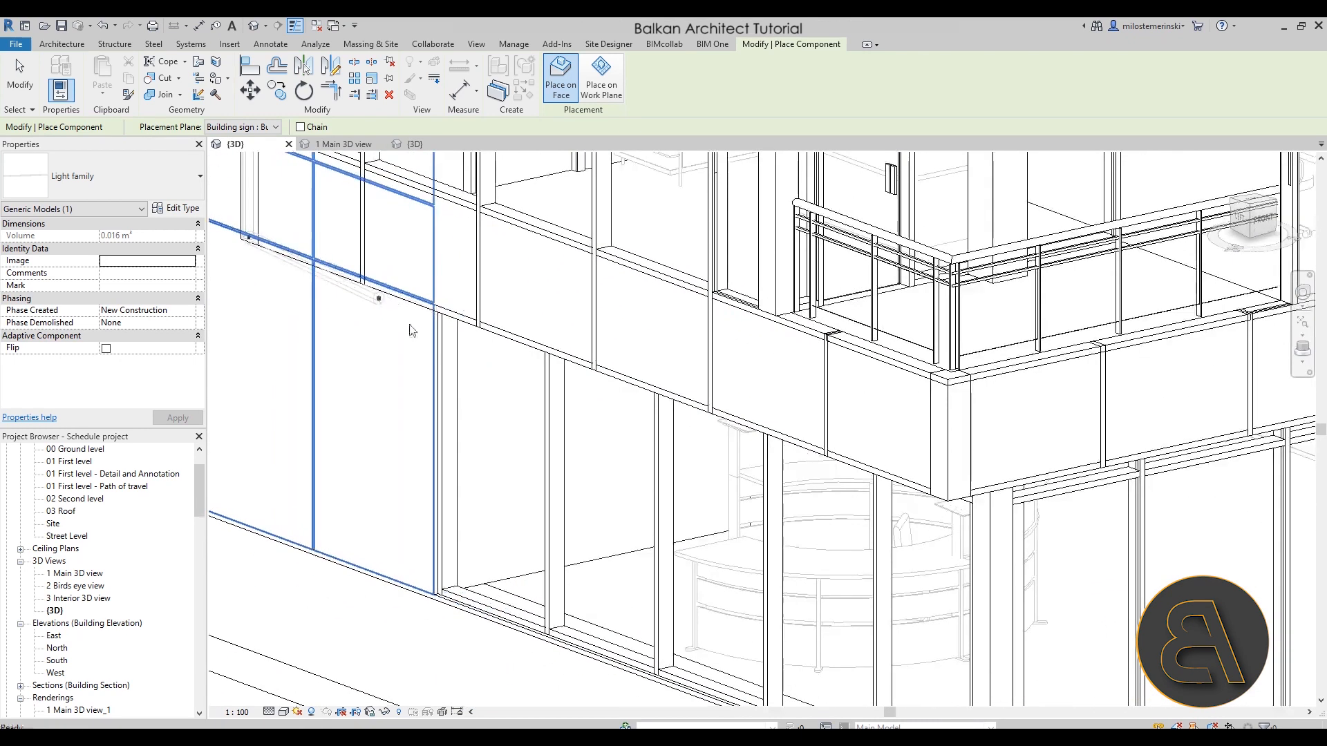
{"action": "scroll", "coordinate": [955, 486], "scroll_direction": "up", "scroll_amount": 1}
{"action": "scroll", "coordinate": [955, 486], "scroll_direction": "down", "scroll_amount": 3}
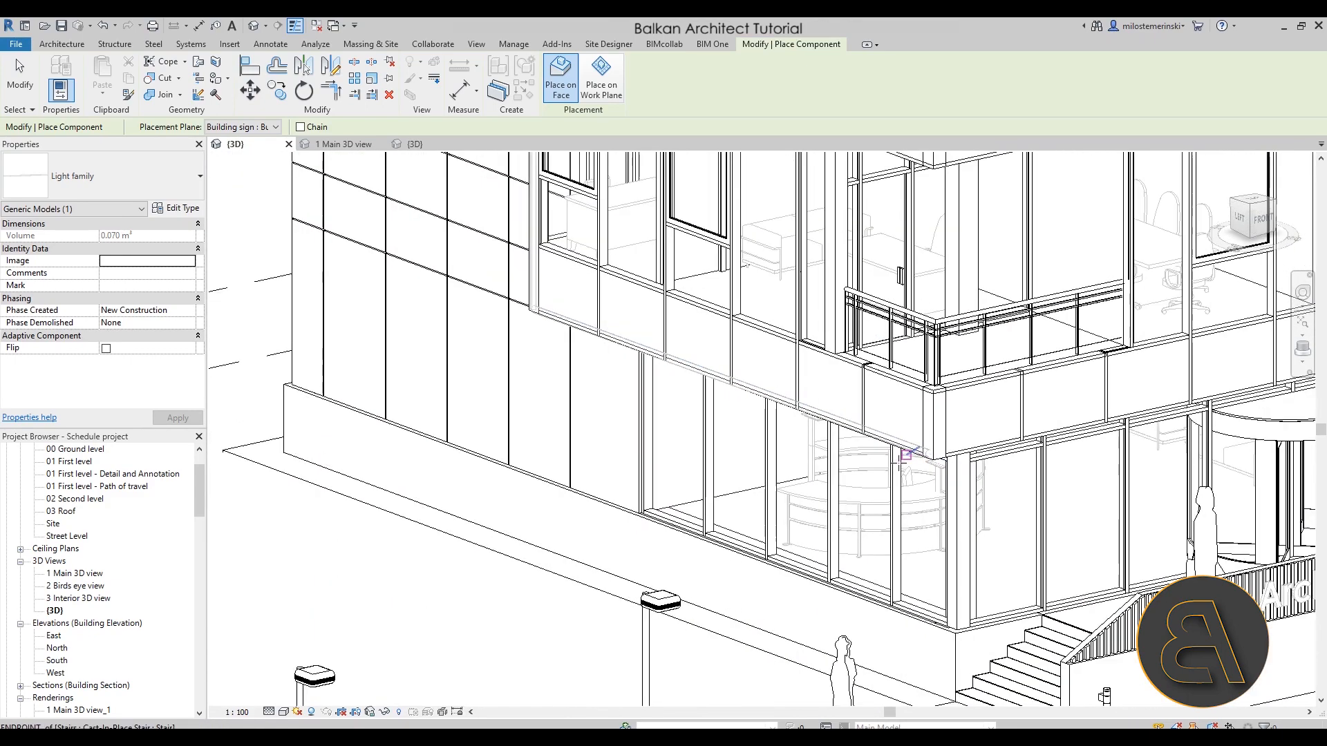
{"action": "scroll", "coordinate": [898, 463], "scroll_direction": "down", "scroll_amount": 2}
{"action": "mouse_move", "coordinate": [678, 524]}
{"action": "middle_mouse_down", "text": "shift"}
{"action": "mouse_move", "coordinate": [785, 435]}
{"action": "mouse_move", "coordinate": [780, 465]}
{"action": "mouse_move", "coordinate": [660, 533]}
{"action": "middle_mouse_up", "text": "shift"}
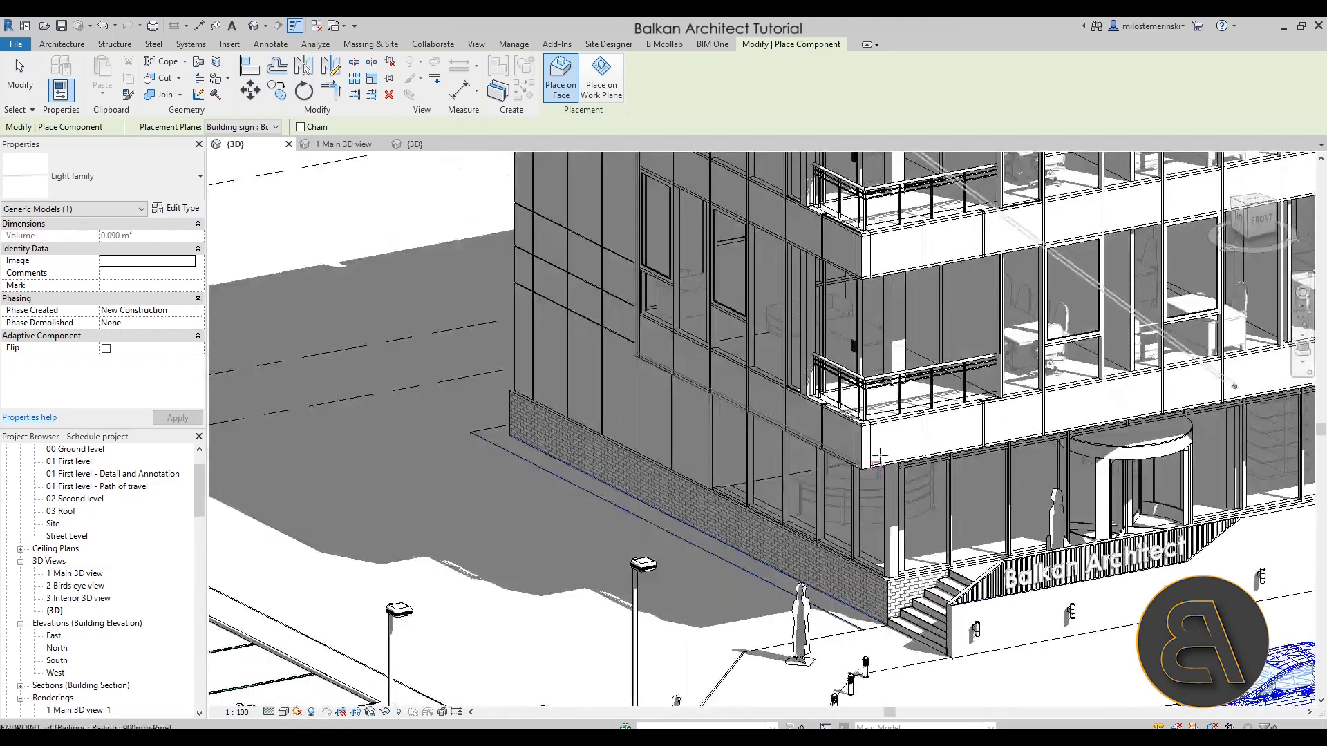
{"action": "scroll", "coordinate": [867, 462], "scroll_direction": "up", "scroll_amount": 6}
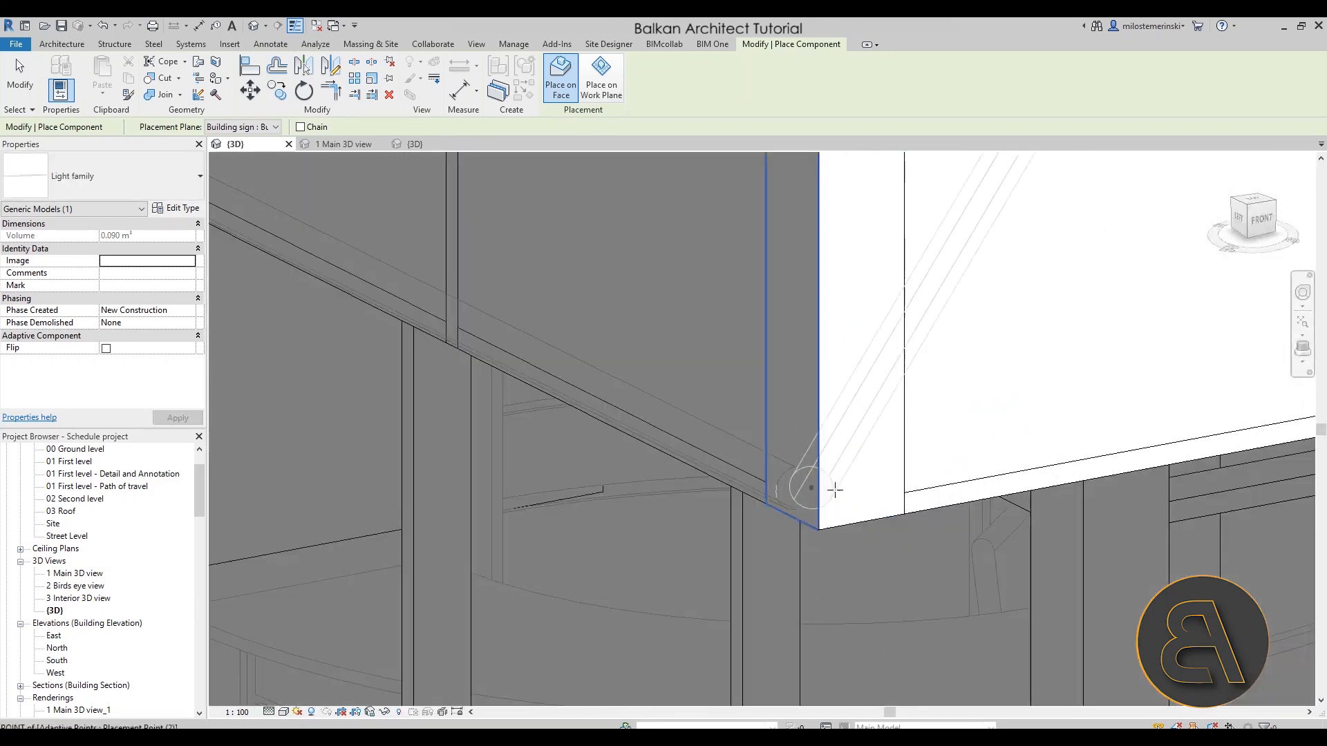
- Place a light tube along the bottom edge of the front facade's lowest band, from the balcony corner to the end by the tree
{"action": "scroll", "coordinate": [857, 495], "scroll_direction": "down", "scroll_amount": 5}
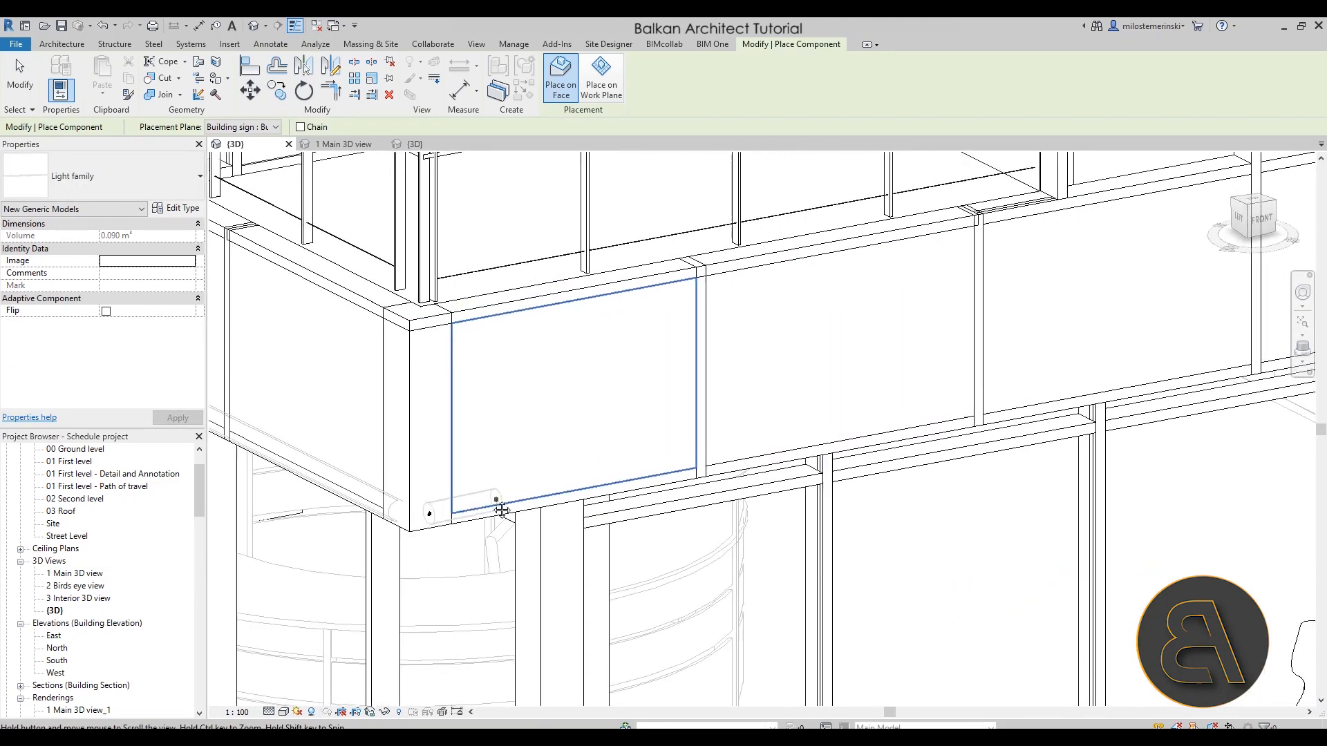
{"action": "scroll", "coordinate": [587, 508], "scroll_direction": "down", "scroll_amount": 3}
{"action": "middle_click_drag", "start_coordinate": [774, 476], "coordinate": [442, 500]}
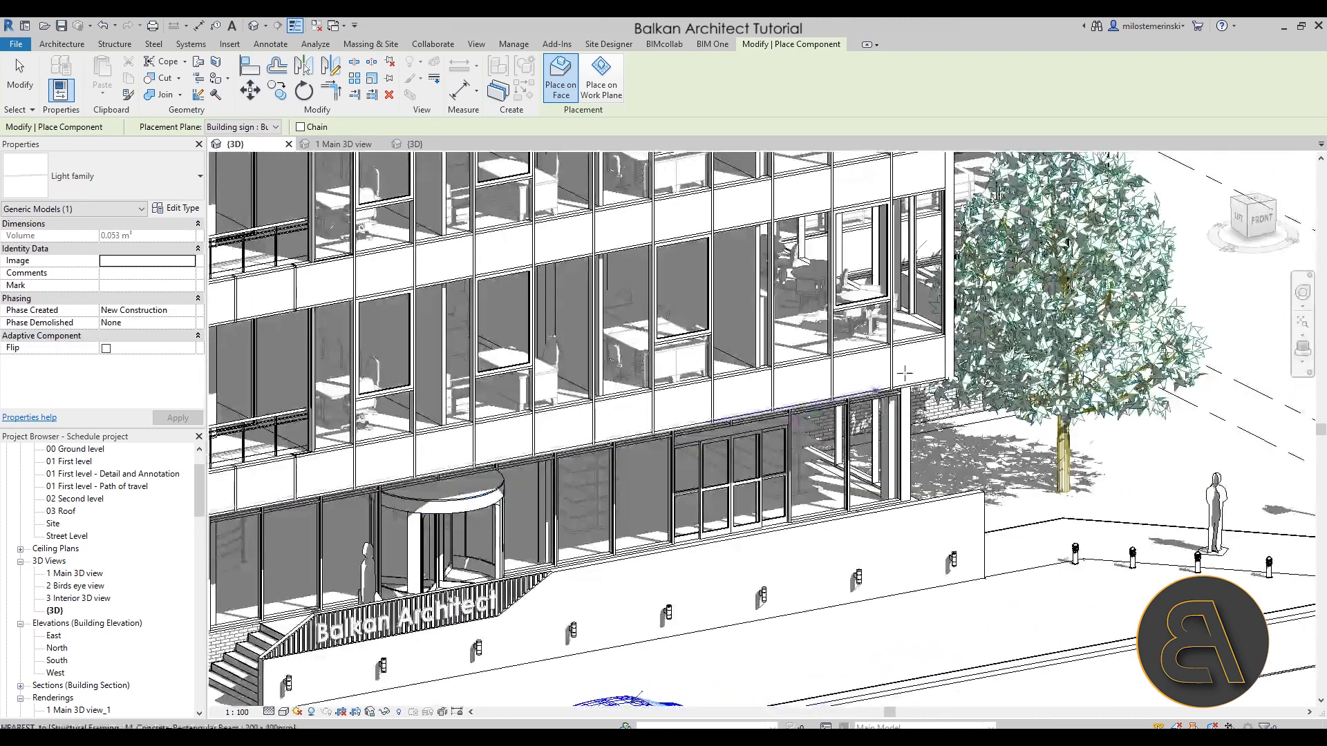
{"action": "scroll", "coordinate": [958, 394], "scroll_direction": "up", "scroll_amount": 4}
{"action": "scroll", "coordinate": [974, 387], "scroll_direction": "up", "scroll_amount": 5}
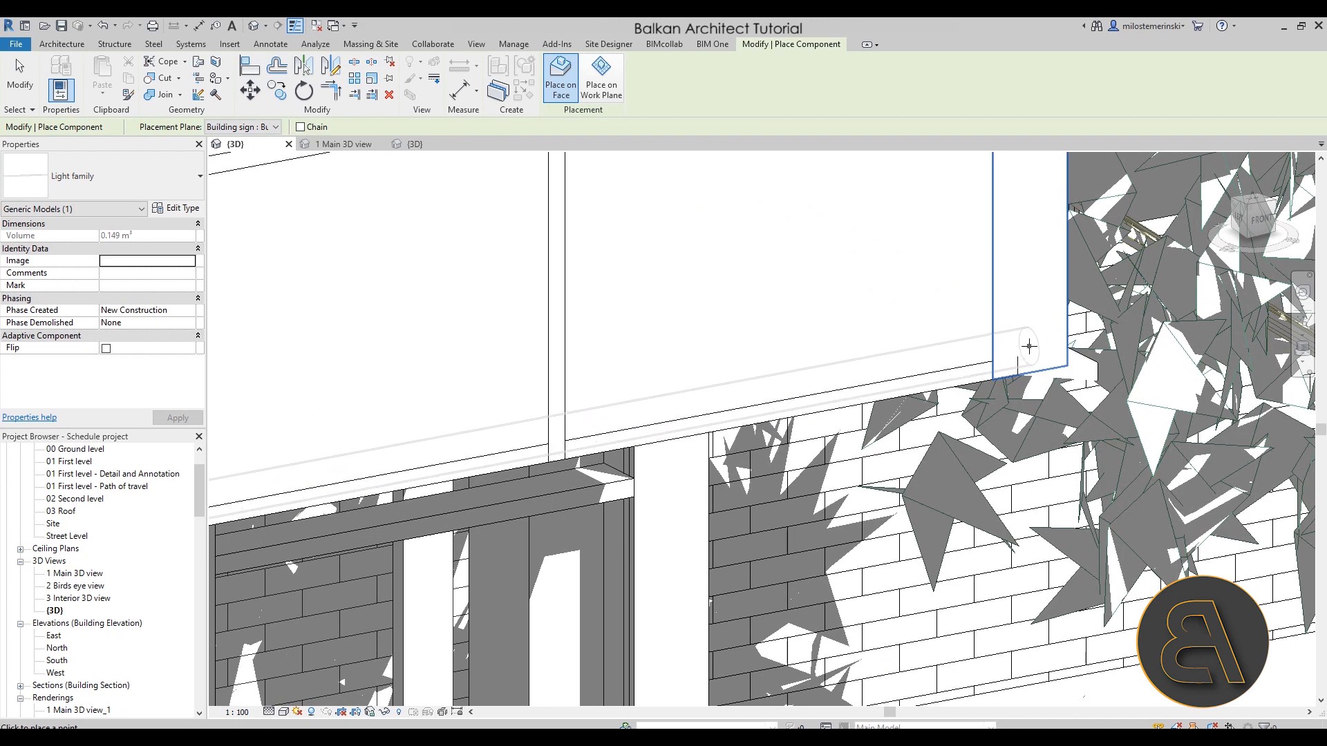
{"action": "left_click", "coordinate": [1029, 346]}
- Place a vertical light tube at the front facade's tree-side end, from the lowest band up to the tube at the roof edge
{"action": "scroll", "coordinate": [1029, 237], "scroll_direction": "down", "scroll_amount": 5}
{"action": "middle_click_drag", "start_coordinate": [1028, 246], "coordinate": [799, 524]}
{"action": "scroll", "coordinate": [870, 437], "scroll_direction": "up", "scroll_amount": 4}
{"action": "left_click", "coordinate": [863, 440]}
{"action": "scroll", "coordinate": [850, 344], "scroll_direction": "down", "scroll_amount": 3}
{"action": "middle_click_drag", "start_coordinate": [795, 173], "coordinate": [743, 608]}
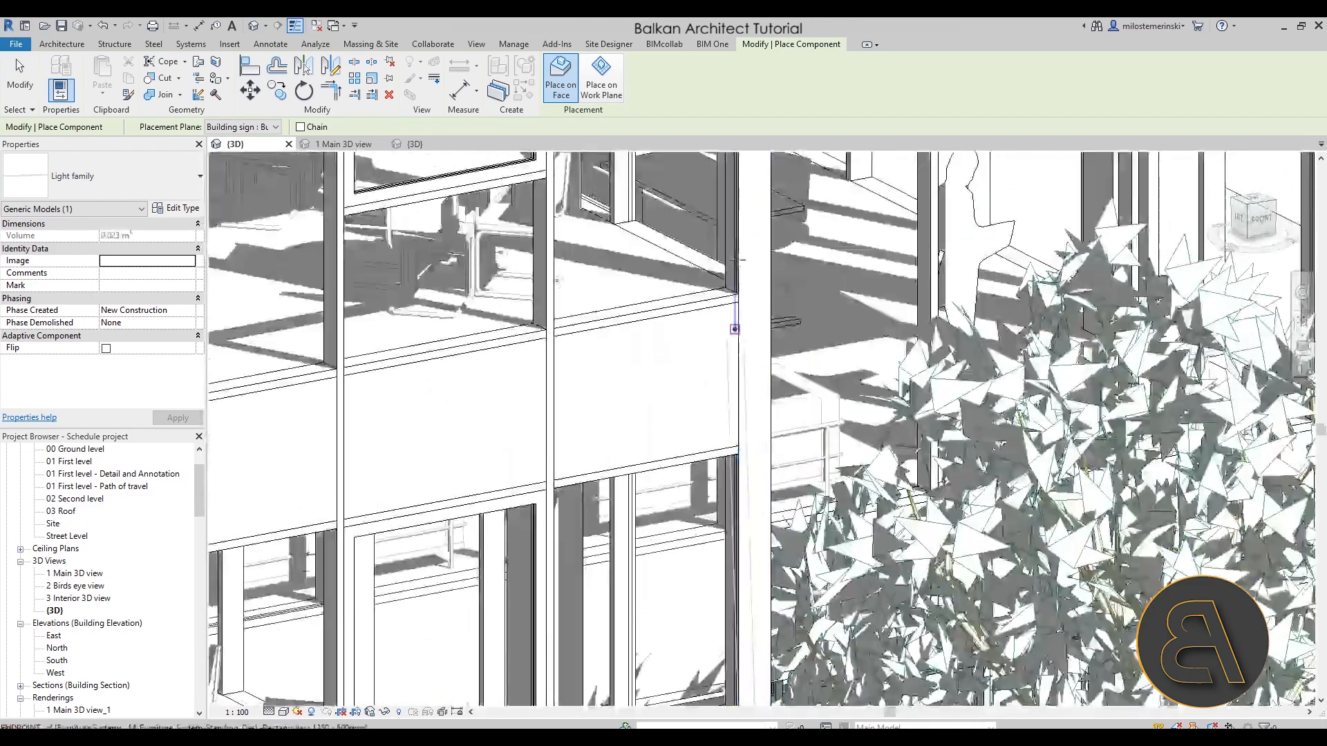
{"action": "middle_click_drag", "start_coordinate": [738, 261], "coordinate": [788, 681]}
{"action": "middle_click_drag", "start_coordinate": [793, 179], "coordinate": [794, 504]}
{"action": "scroll", "coordinate": [797, 385], "scroll_direction": "up", "scroll_amount": 3}
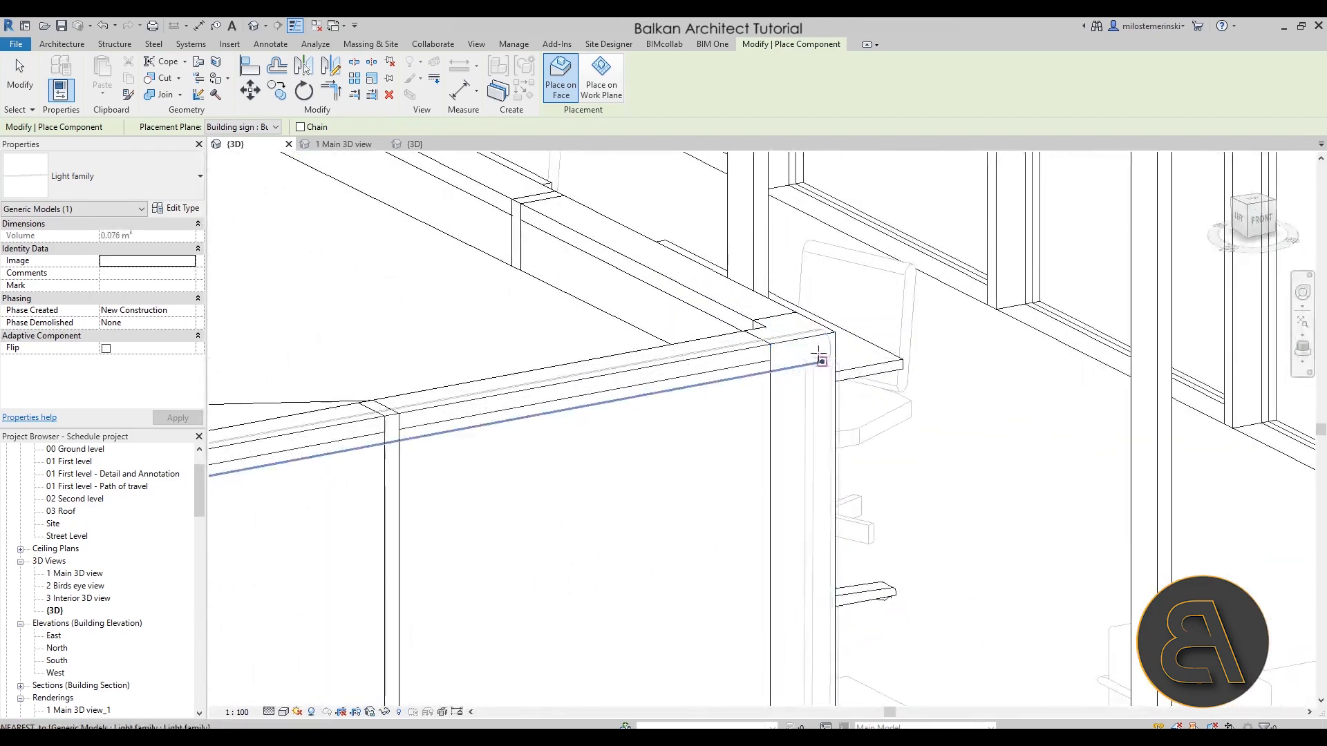
{"action": "left_click", "coordinate": [821, 347]}
- Place a short vertical light tube at the balcony corner of the middle facade band, from its top to its bottom edge
{"action": "scroll", "coordinate": [801, 374], "scroll_direction": "down", "scroll_amount": 5}
{"action": "middle_click_drag", "start_coordinate": [656, 443], "coordinate": [1165, 152]}
{"action": "middle_click_drag", "start_coordinate": [532, 435], "coordinate": [613, 376]}
{"action": "scroll", "coordinate": [526, 437], "scroll_direction": "up", "scroll_amount": 6}
{"action": "scroll", "coordinate": [506, 418], "scroll_direction": "up", "scroll_amount": 5}
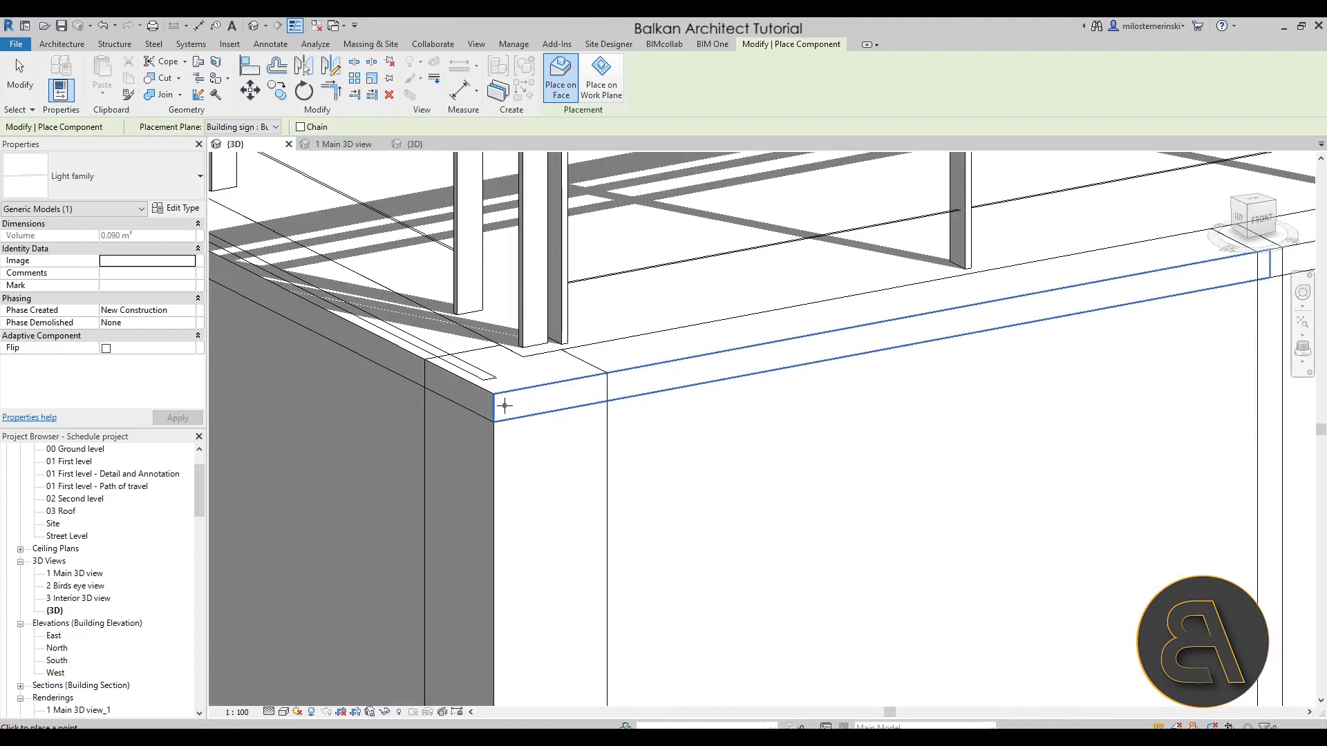
{"action": "left_click", "coordinate": [504, 406]}
{"action": "scroll", "coordinate": [528, 604], "scroll_direction": "down", "scroll_amount": 2}
{"action": "middle_click_drag", "start_coordinate": [527, 604], "coordinate": [528, 294]}
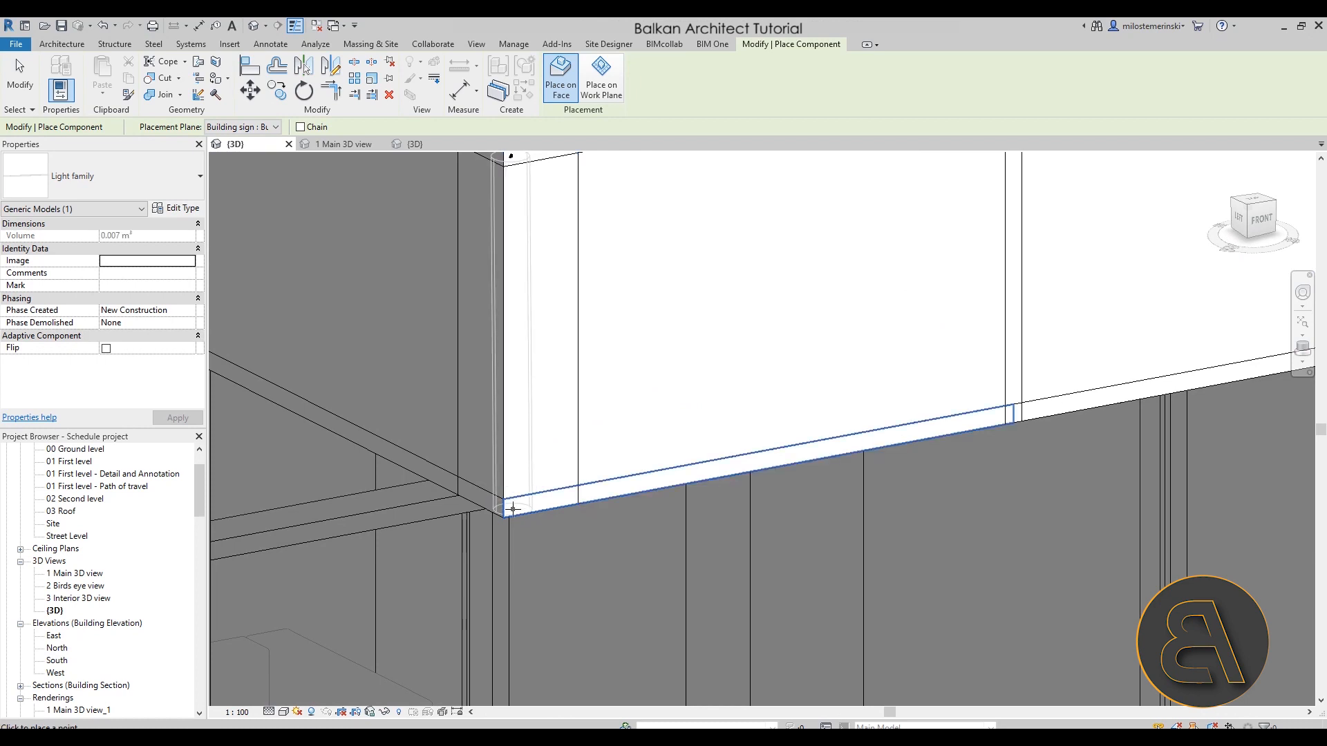
- Place a short vertical light tube at the balcony corner of the lowest facade band, down to the existing bottom-edge tubes
{"action": "scroll", "coordinate": [553, 531], "scroll_direction": "down", "scroll_amount": 5}
{"action": "middle_click_drag", "start_coordinate": [619, 557], "coordinate": [613, 287]}
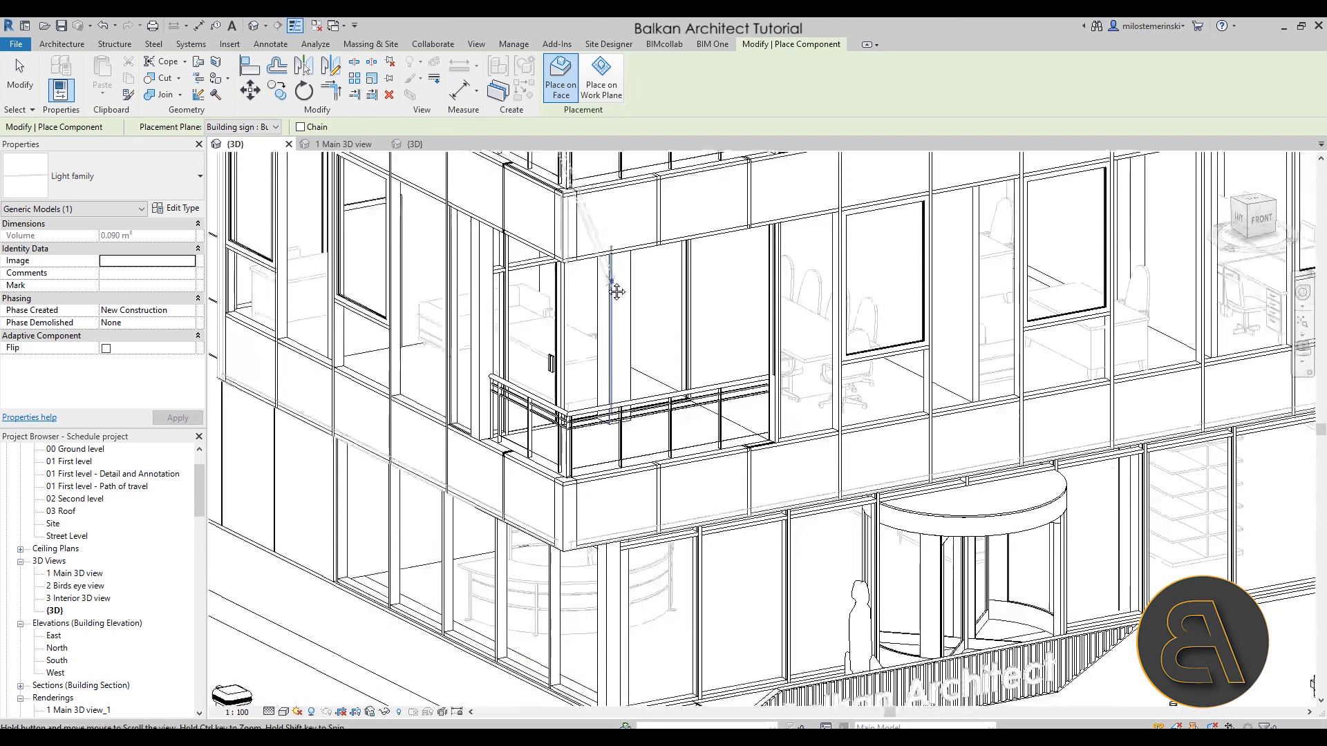
{"action": "scroll", "coordinate": [565, 518], "scroll_direction": "up", "scroll_amount": 5}
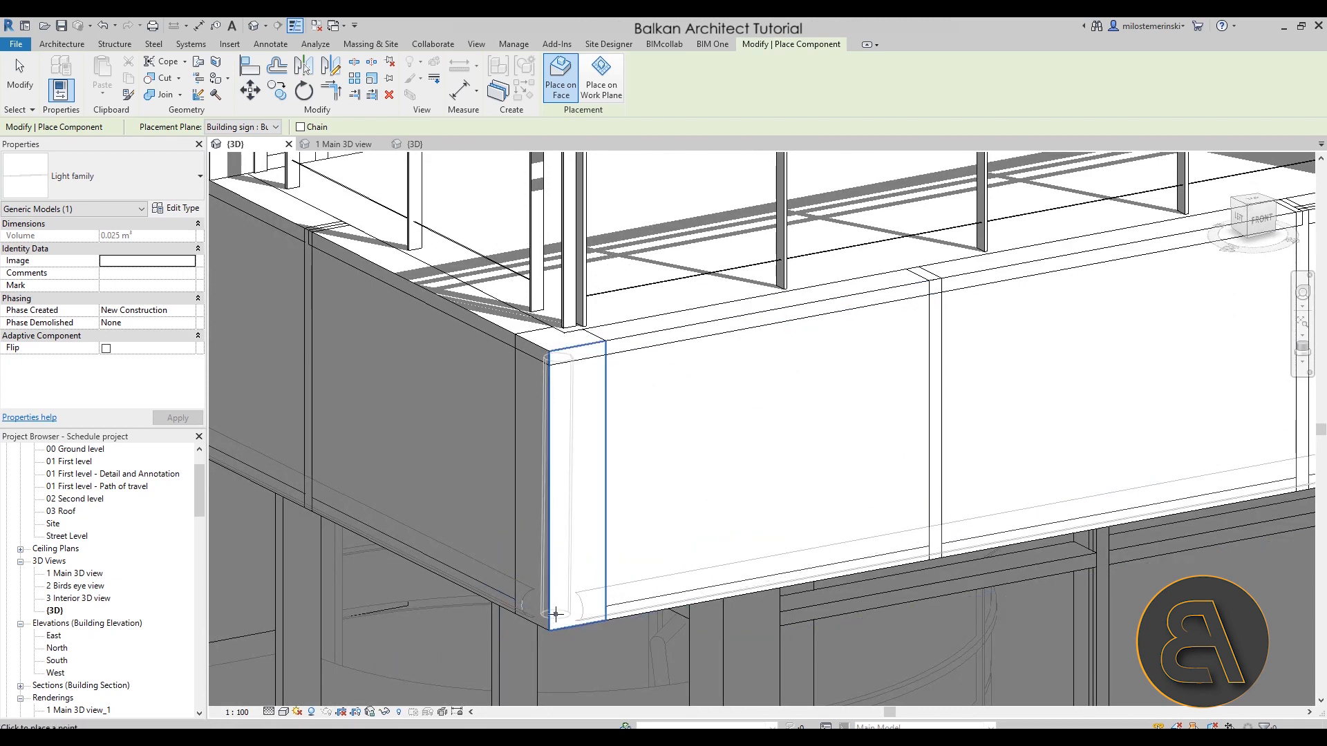
{"action": "scroll", "coordinate": [551, 486], "scroll_direction": "down", "scroll_amount": 5}
{"action": "scroll", "coordinate": [488, 548], "scroll_direction": "up", "scroll_amount": 6}
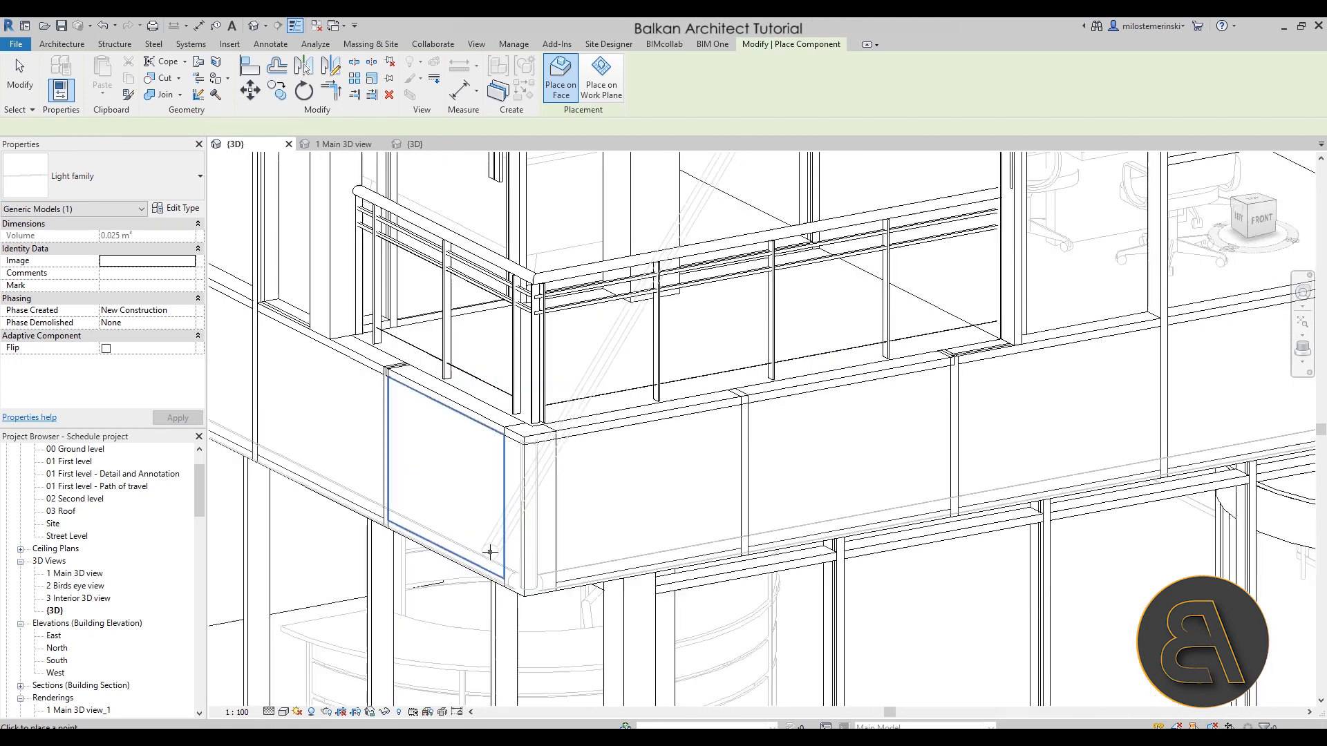
- Place a light tube along the top edge of the recessed side wall, from its inner end to the building's rear corner
{"action": "scroll", "coordinate": [549, 596], "scroll_direction": "down", "scroll_amount": 5}
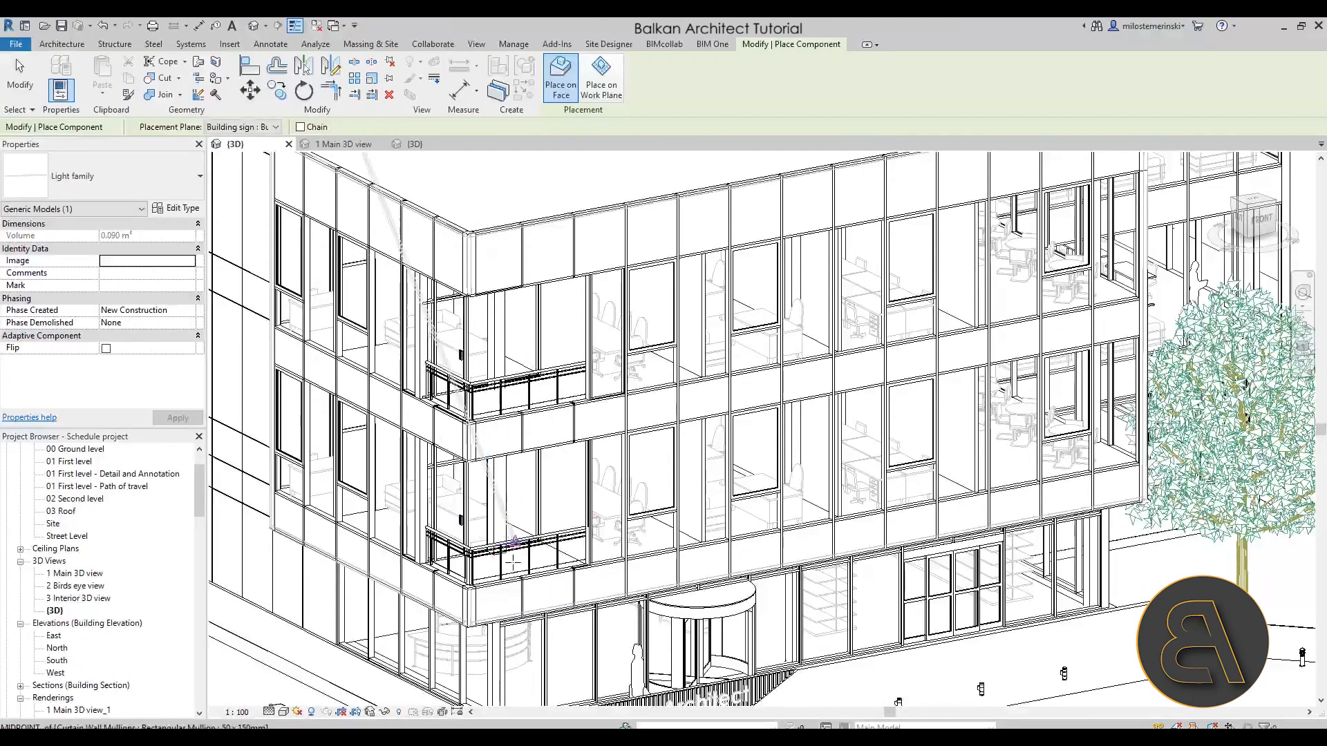
{"action": "scroll", "coordinate": [772, 430], "scroll_direction": "up", "scroll_amount": 3}
{"action": "scroll", "coordinate": [632, 380], "scroll_direction": "down", "scroll_amount": 2}
{"action": "mouse_move", "coordinate": [665, 431]}
{"action": "middle_mouse_down"}
{"action": "mouse_move", "coordinate": [587, 402]}
{"action": "mouse_move", "coordinate": [644, 312]}
{"action": "middle_mouse_up"}
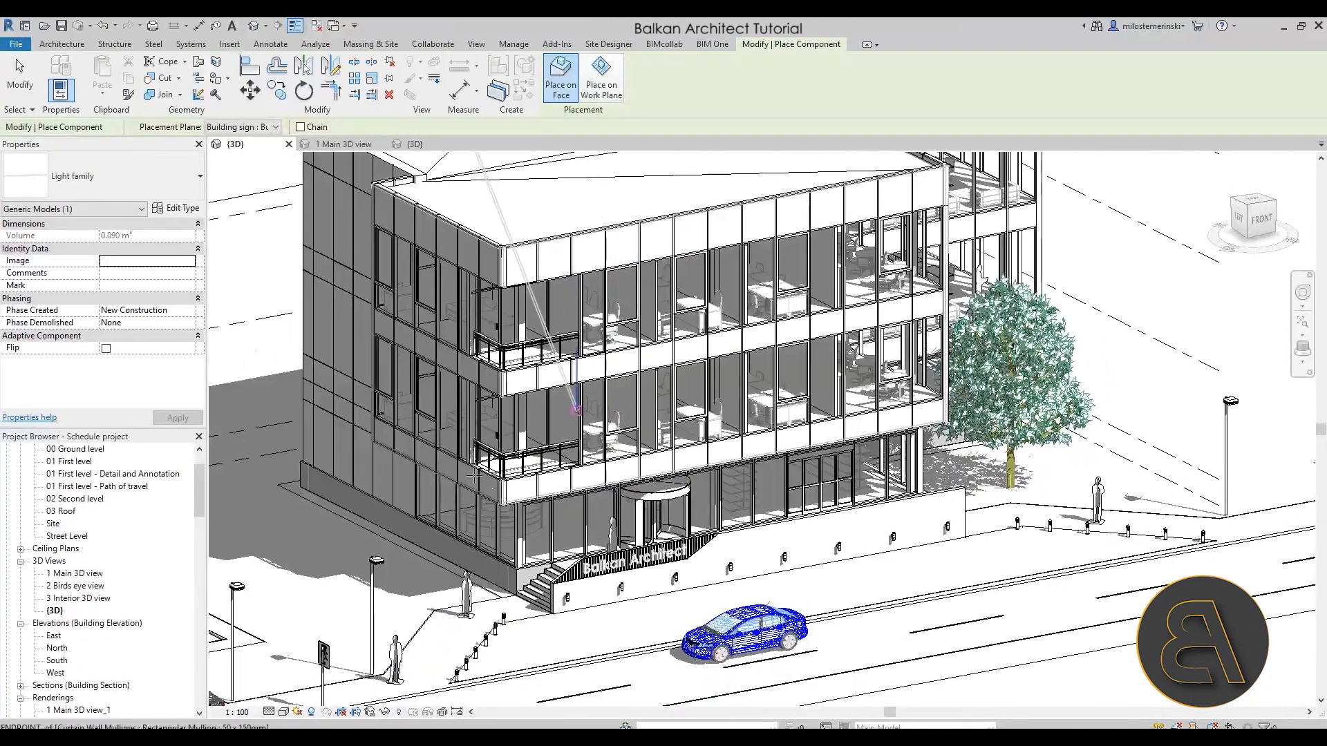
{"action": "middle_click_drag", "start_coordinate": [523, 576], "coordinate": [669, 677]}
{"action": "scroll", "coordinate": [657, 269], "scroll_direction": "up", "scroll_amount": 8}
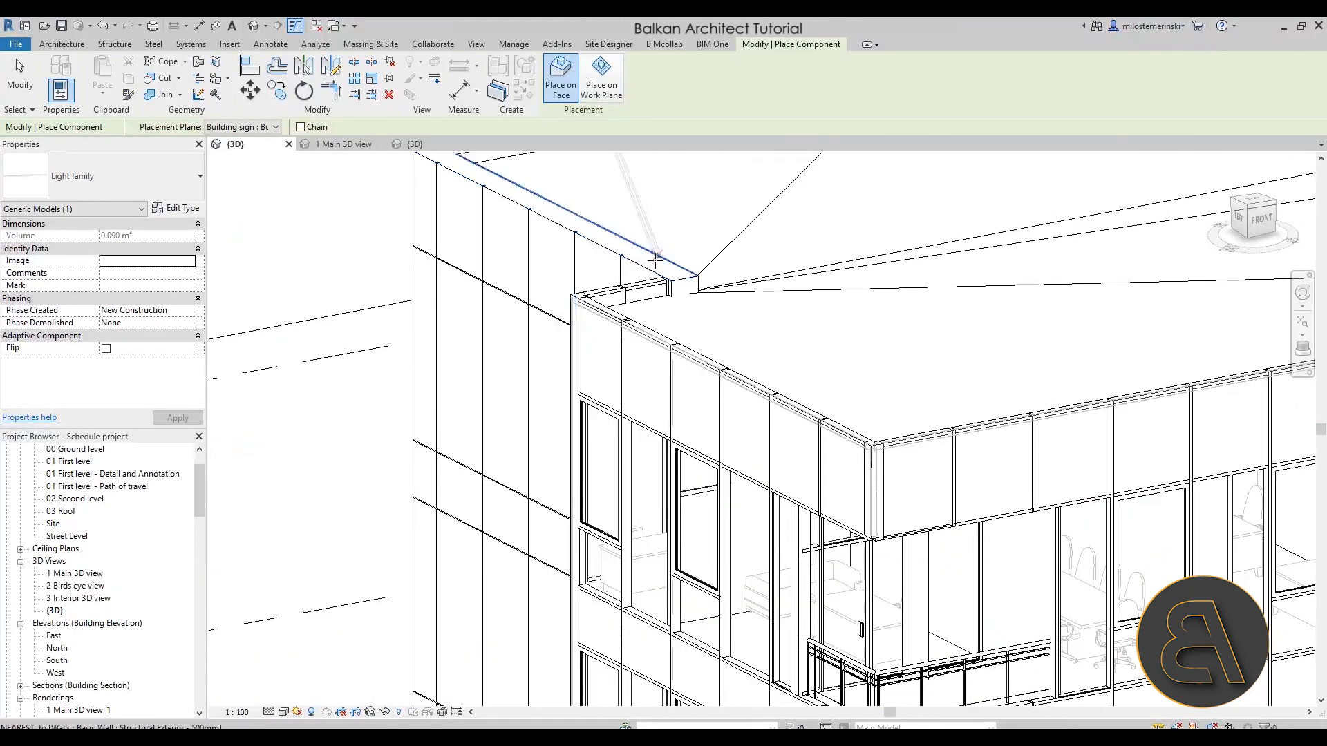
{"action": "left_click", "coordinate": [696, 359]}
{"action": "scroll", "coordinate": [464, 265], "scroll_direction": "down", "scroll_amount": 2}
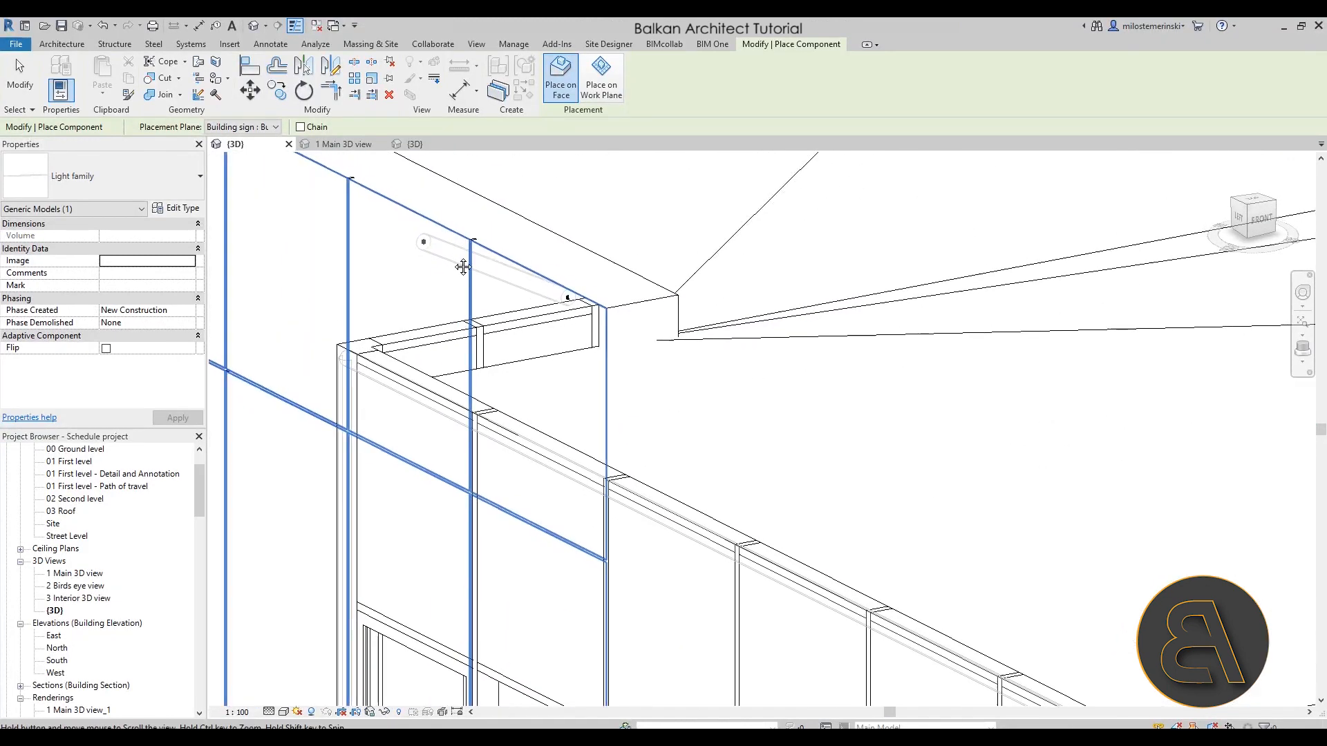
{"action": "middle_click_drag", "start_coordinate": [462, 267], "coordinate": [1099, 548]}
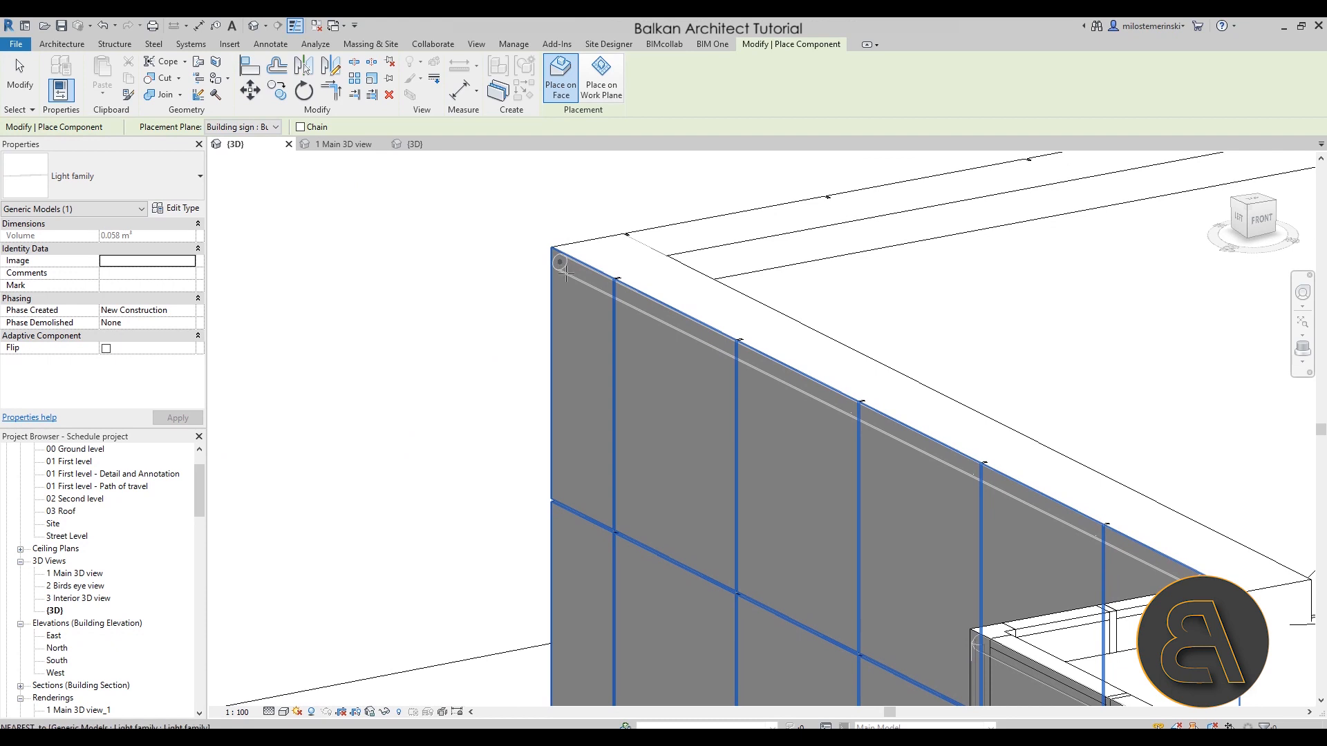
{"action": "left_click", "coordinate": [558, 262]}
- Place a vertical light tube down the side wall's rear edge from the roof corner to the brick base, and finish component placement
{"action": "left_click", "coordinate": [559, 261]}
{"action": "scroll", "coordinate": [573, 551], "scroll_direction": "down", "scroll_amount": 2}
{"action": "middle_click_drag", "start_coordinate": [577, 561], "coordinate": [644, 175]}
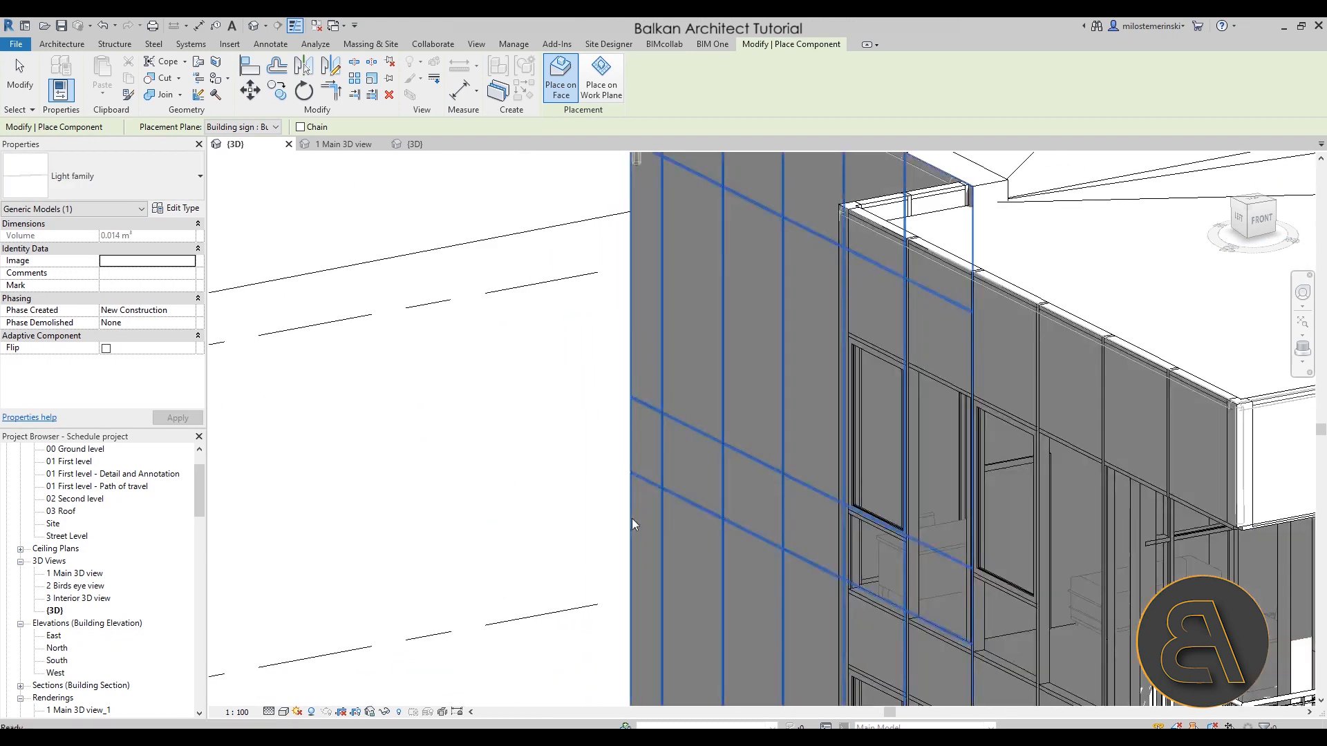
{"action": "scroll", "coordinate": [633, 523], "scroll_direction": "up", "scroll_amount": 4}
{"action": "middle_click_drag", "start_coordinate": [675, 636], "coordinate": [633, 394]}
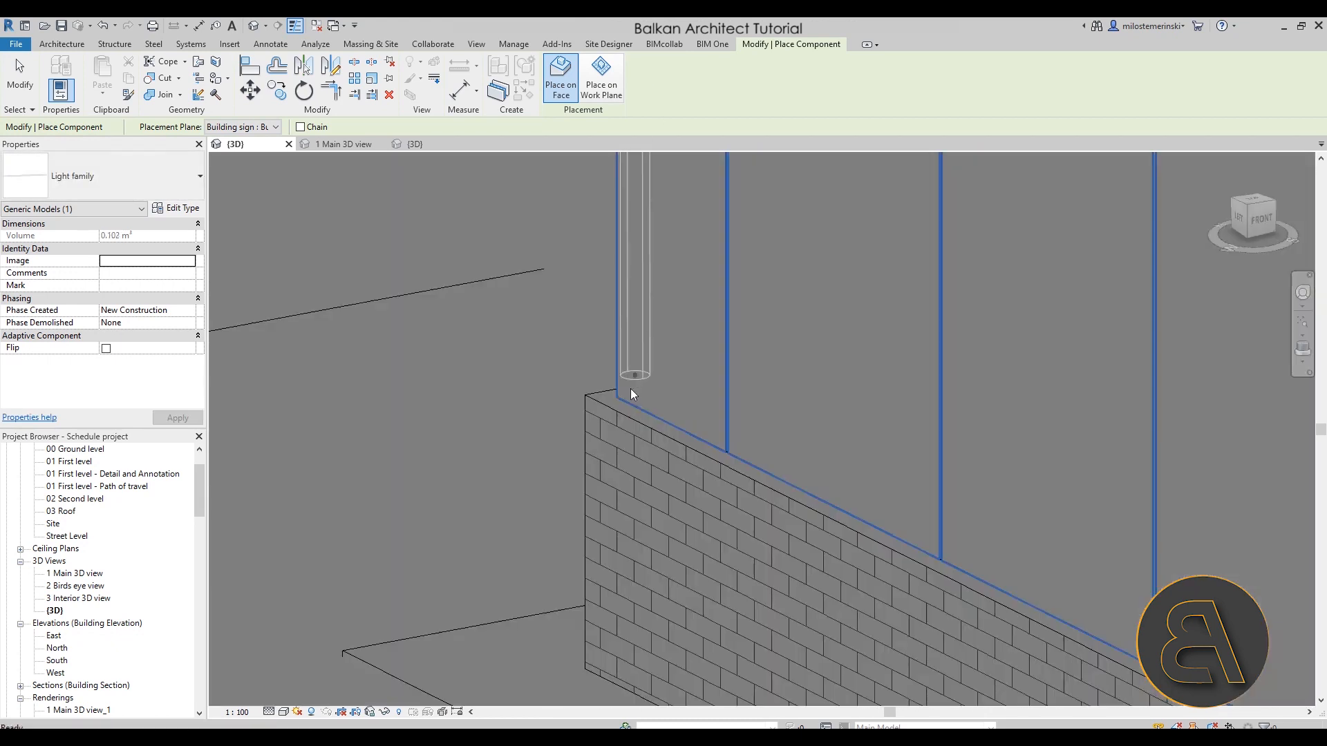
{"action": "scroll", "coordinate": [477, 395], "scroll_direction": "down", "scroll_amount": 8}
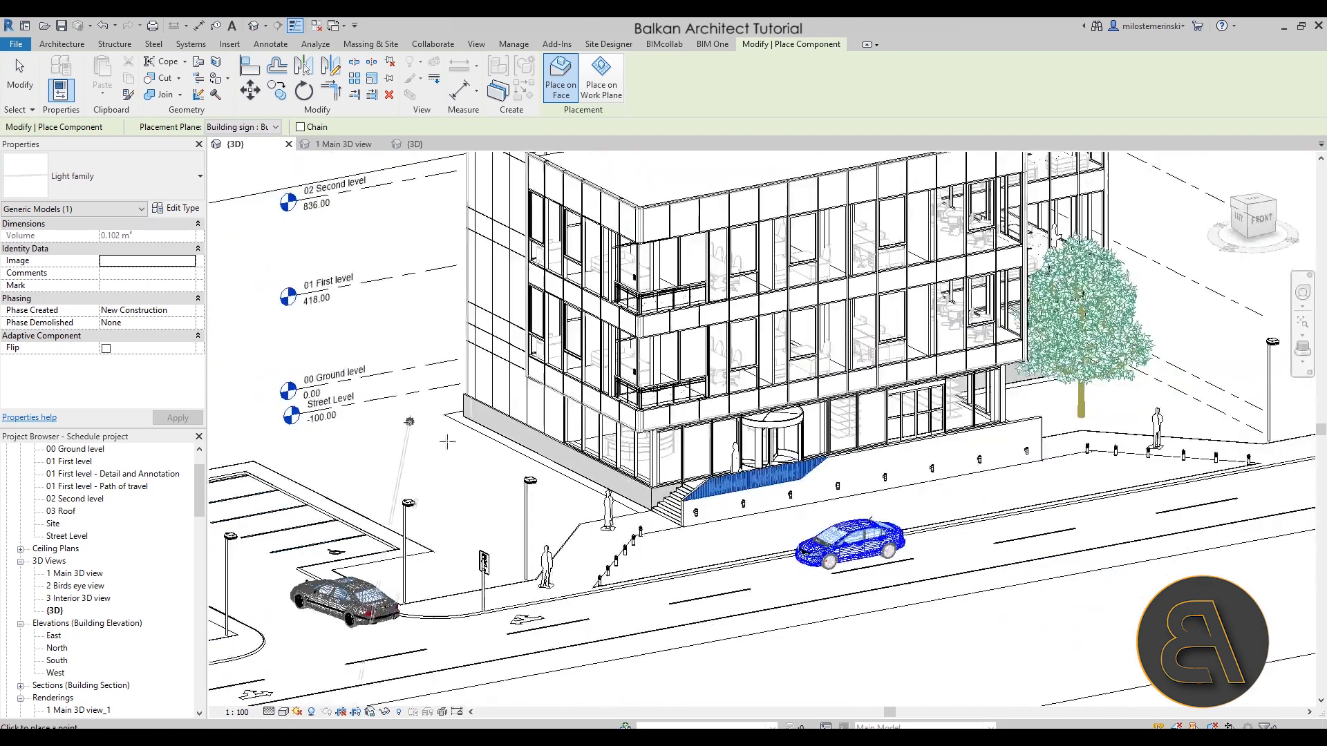
{"action": "key", "text": "Escape"}
{"action": "key", "text": "Escape"}
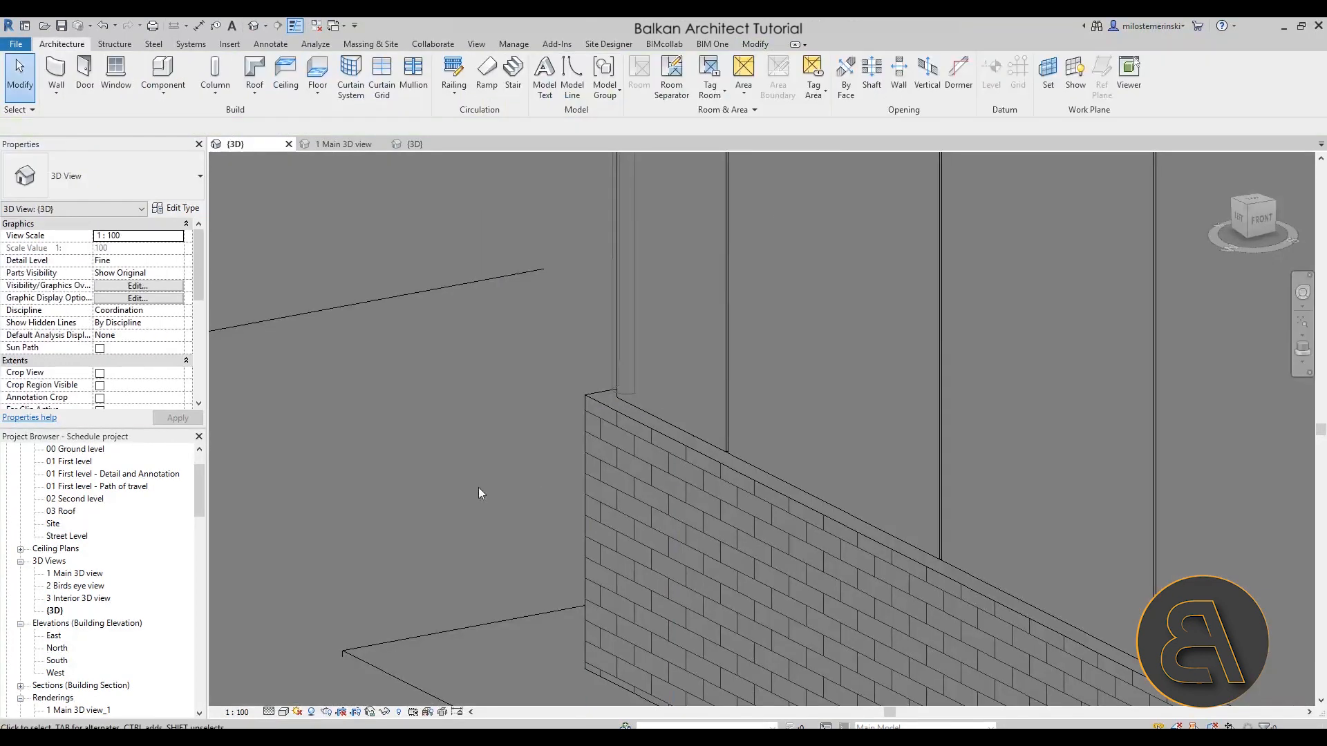
- Look over the light tubes placed on the building's front and side facades
{"action": "scroll", "coordinate": [478, 477], "scroll_direction": "down", "scroll_amount": 9}
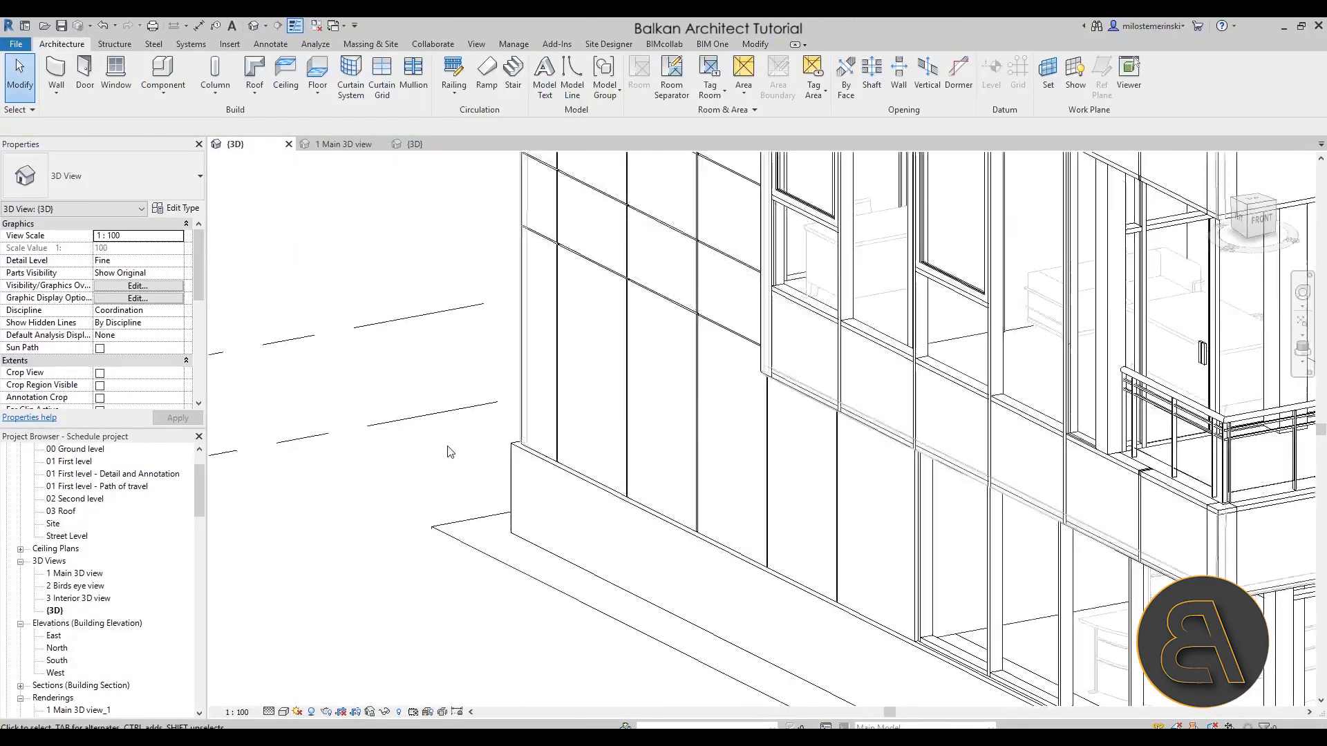
{"action": "middle_click_drag", "start_coordinate": [696, 525], "coordinate": [595, 544]}
{"action": "scroll", "coordinate": [595, 544], "scroll_direction": "down", "scroll_amount": 3}
{"action": "middle_click_drag", "start_coordinate": [764, 583], "coordinate": [723, 559]}
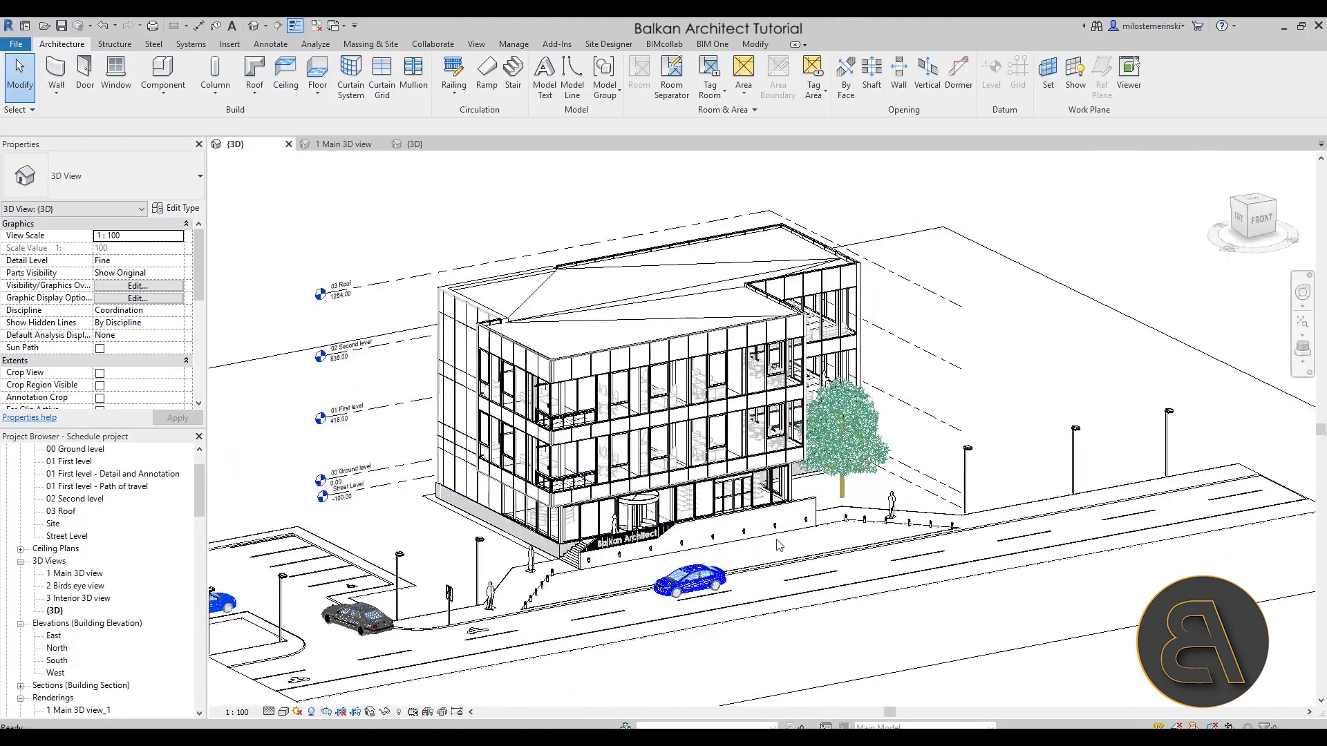
{"action": "scroll", "coordinate": [532, 353], "scroll_direction": "up", "scroll_amount": 2}
{"action": "scroll", "coordinate": [532, 355], "scroll_direction": "up", "scroll_amount": 3}
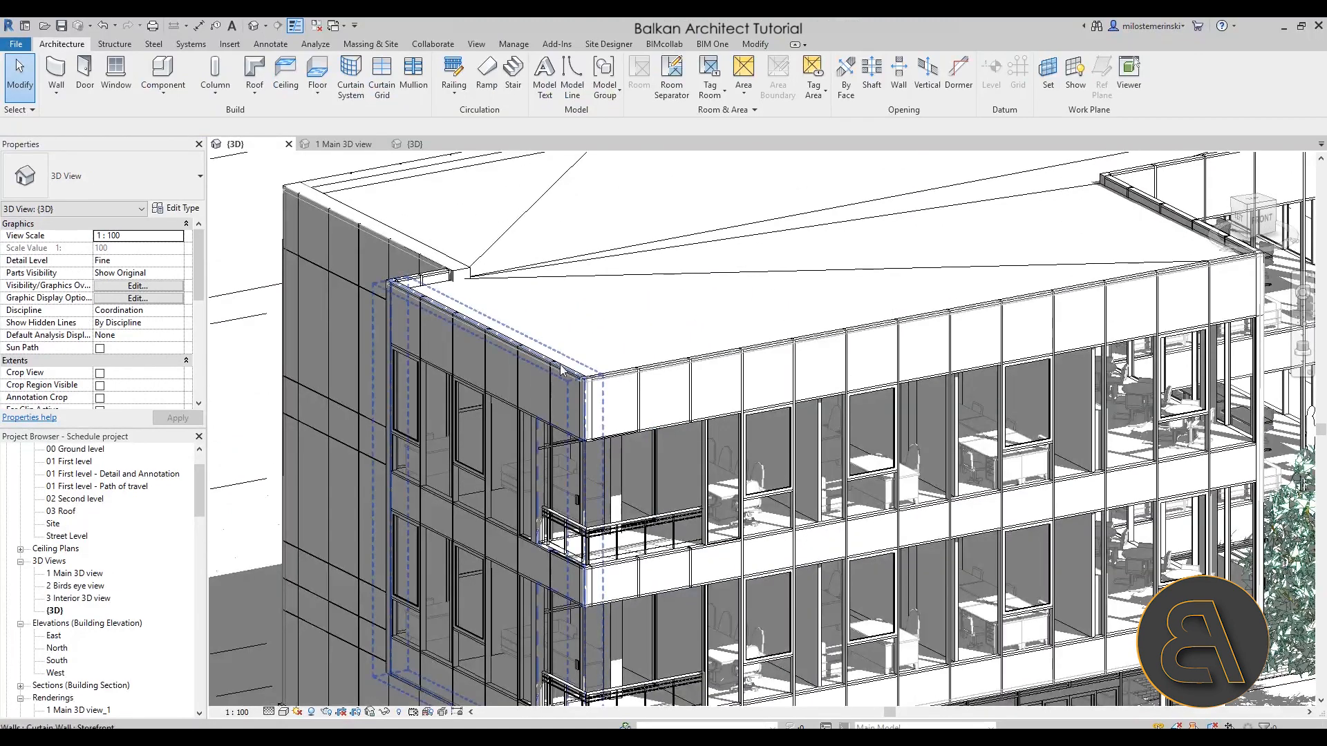
- Open the 1 Main 3D view, the perspective view of the building
{"action": "scroll", "coordinate": [532, 362], "scroll_direction": "down", "scroll_amount": 5}
{"action": "scroll", "coordinate": [565, 415], "scroll_direction": "up", "scroll_amount": 2}
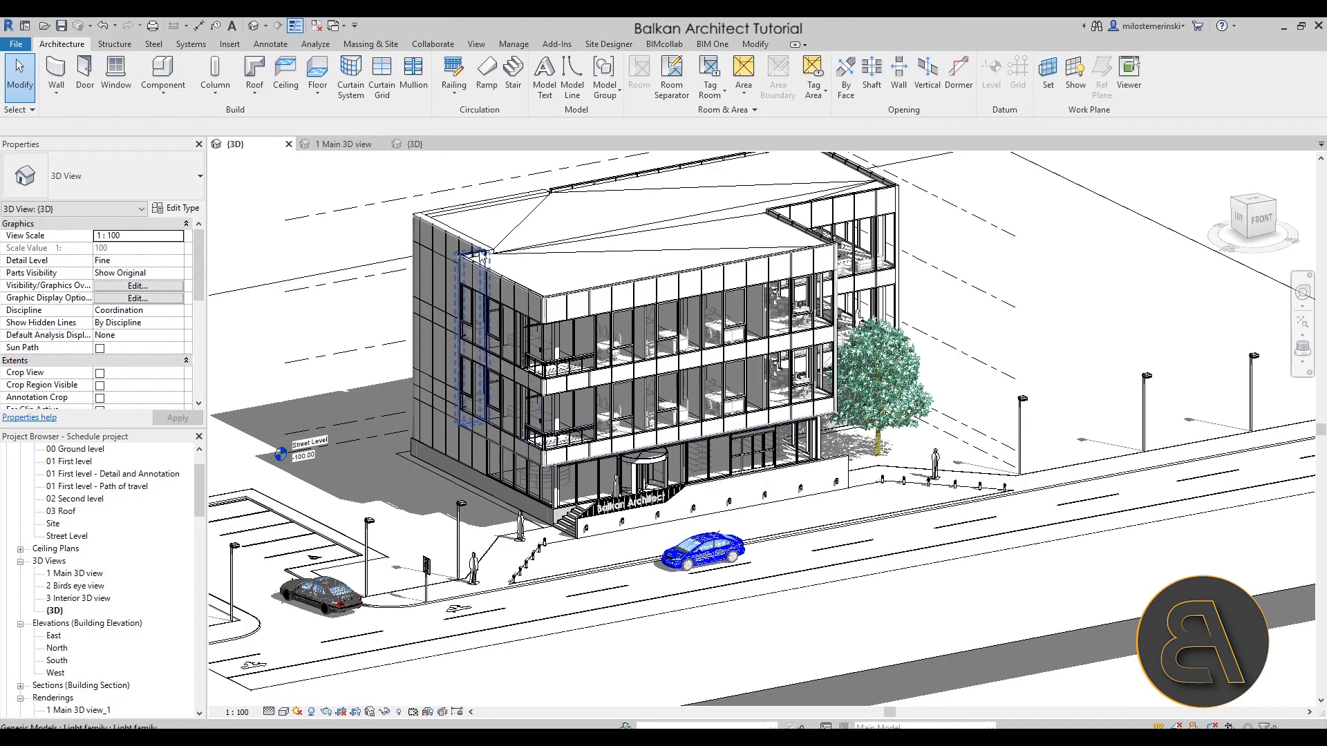
{"action": "middle_click_drag", "start_coordinate": [956, 403], "coordinate": [928, 424]}
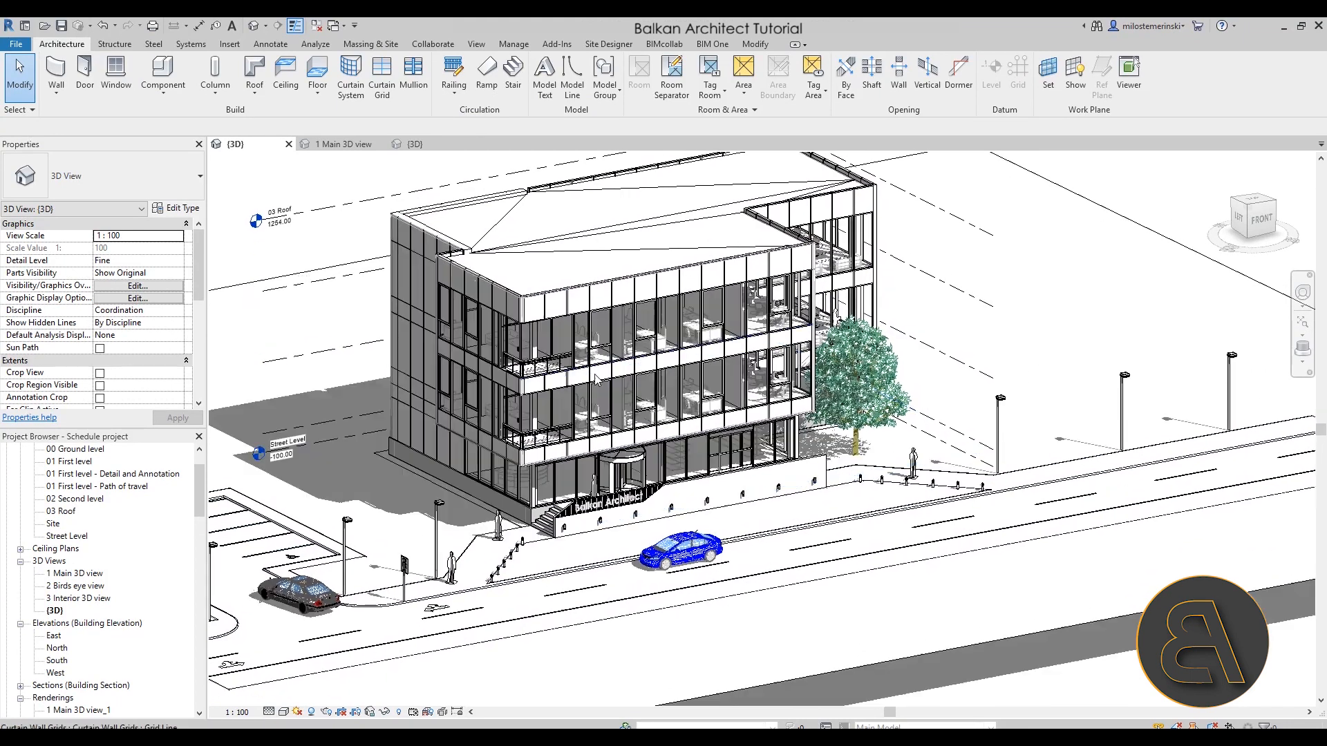
{"action": "middle_click_drag", "start_coordinate": [598, 494], "coordinate": [604, 469]}
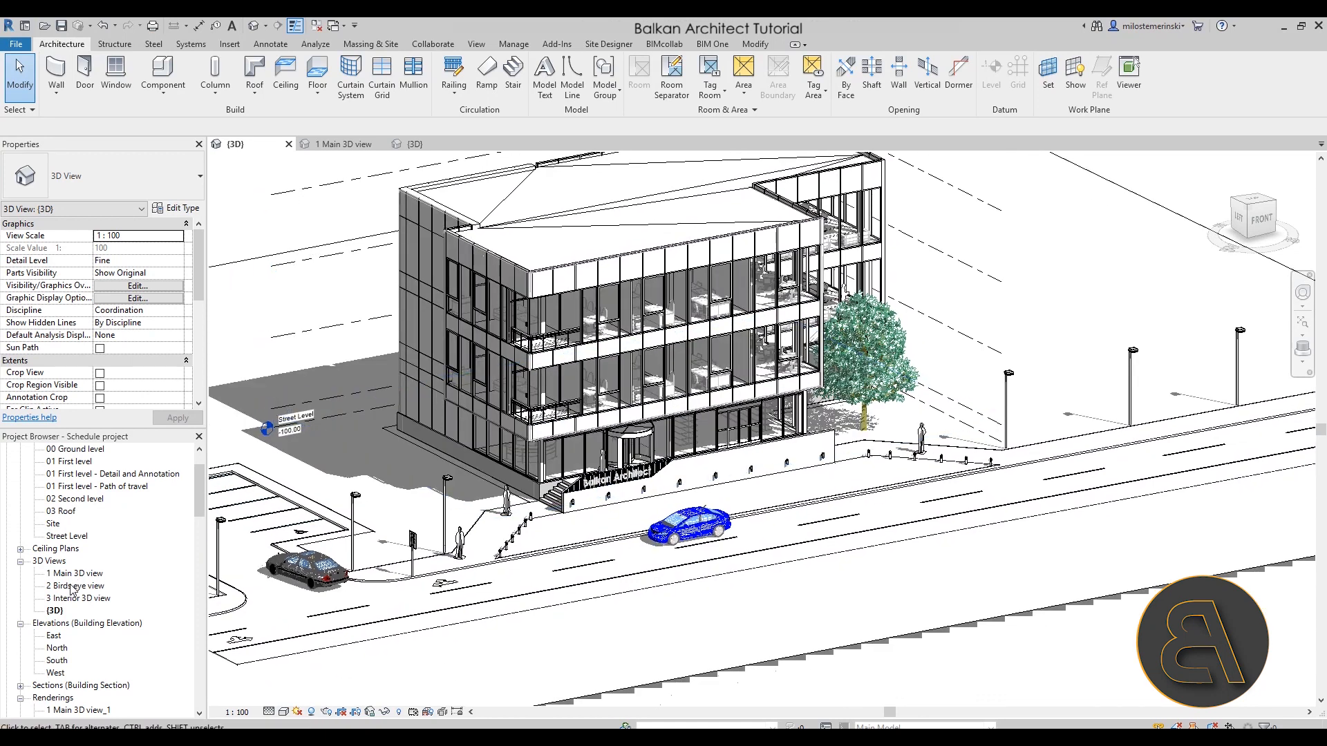
{"action": "double_click", "coordinate": [69, 574]}
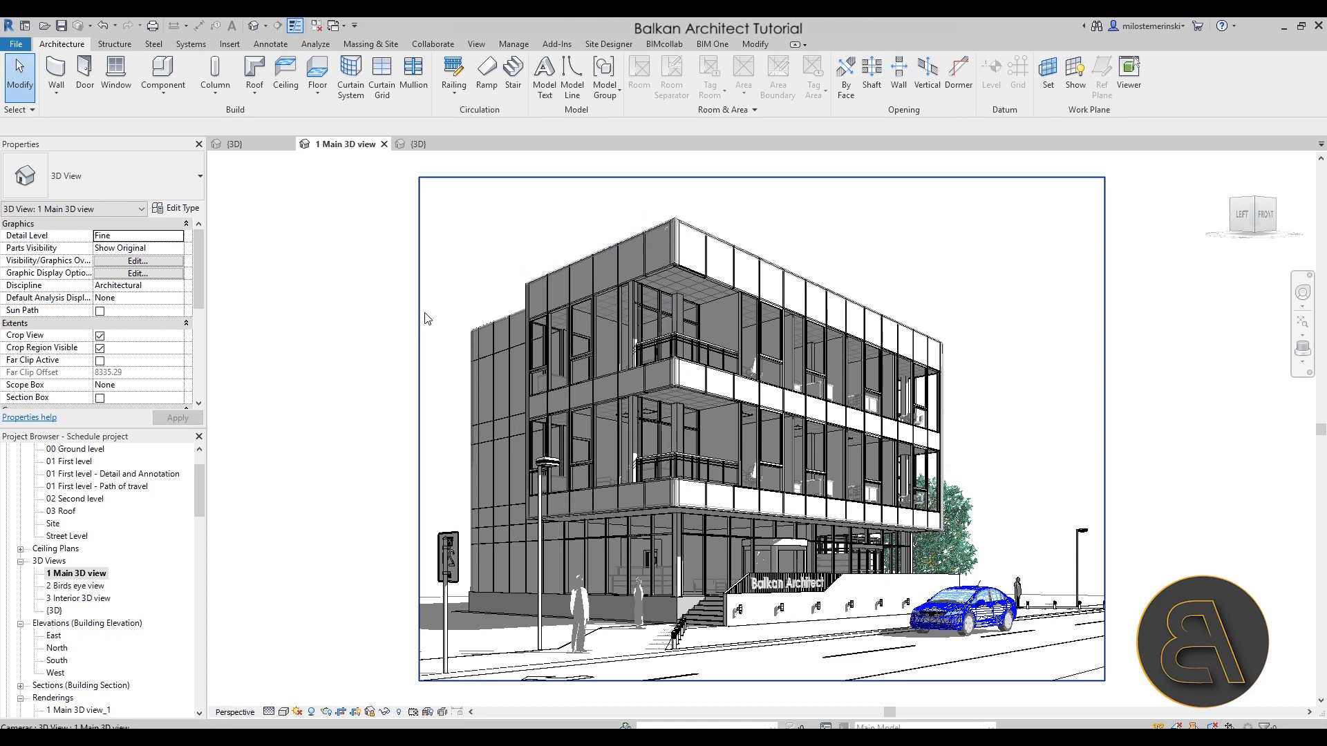
- Resize the view's crop region to 200 mm wide, using scale with locked proportions
{"action": "left_click", "coordinate": [499, 178]}
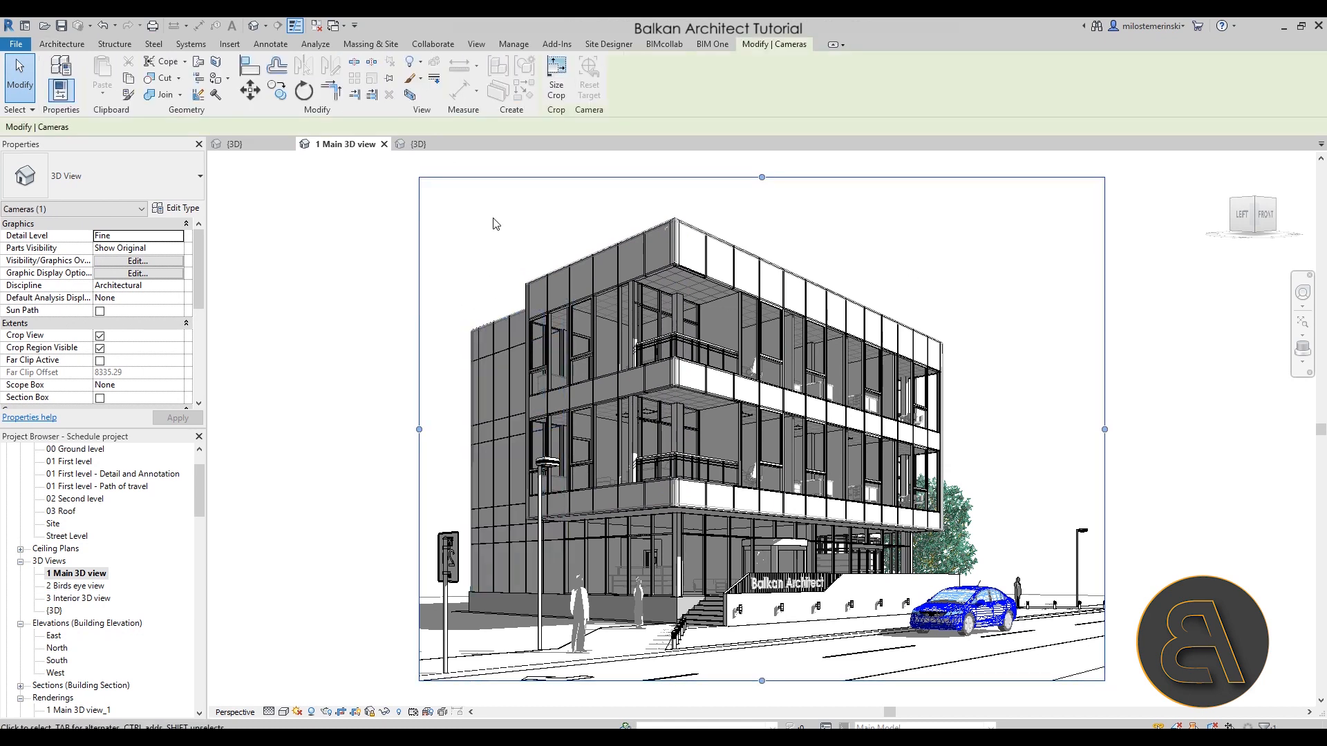
{"action": "left_click", "coordinate": [556, 73]}
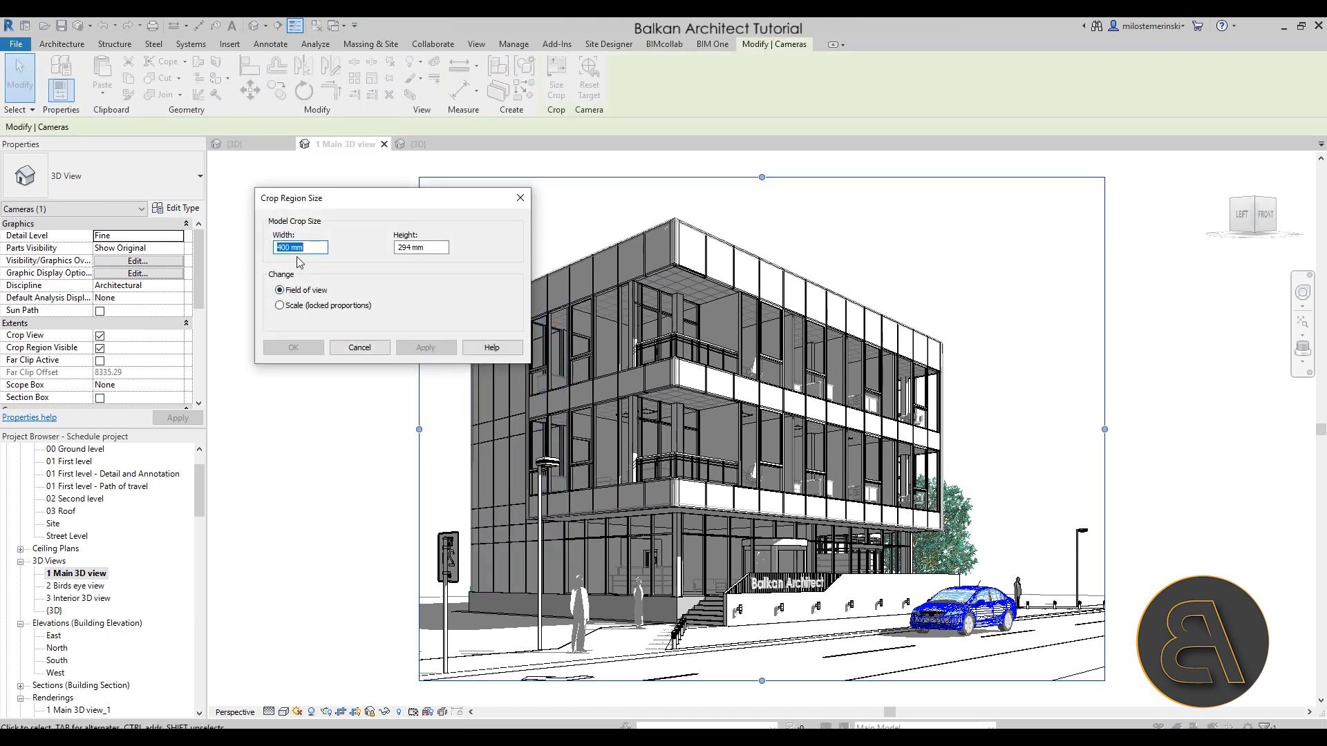
{"action": "left_click", "coordinate": [279, 305]}
{"action": "left_click_drag", "start_coordinate": [281, 247], "coordinate": [270, 247]}
{"action": "type", "text": "3"}
{"action": "key", "text": "Return"}
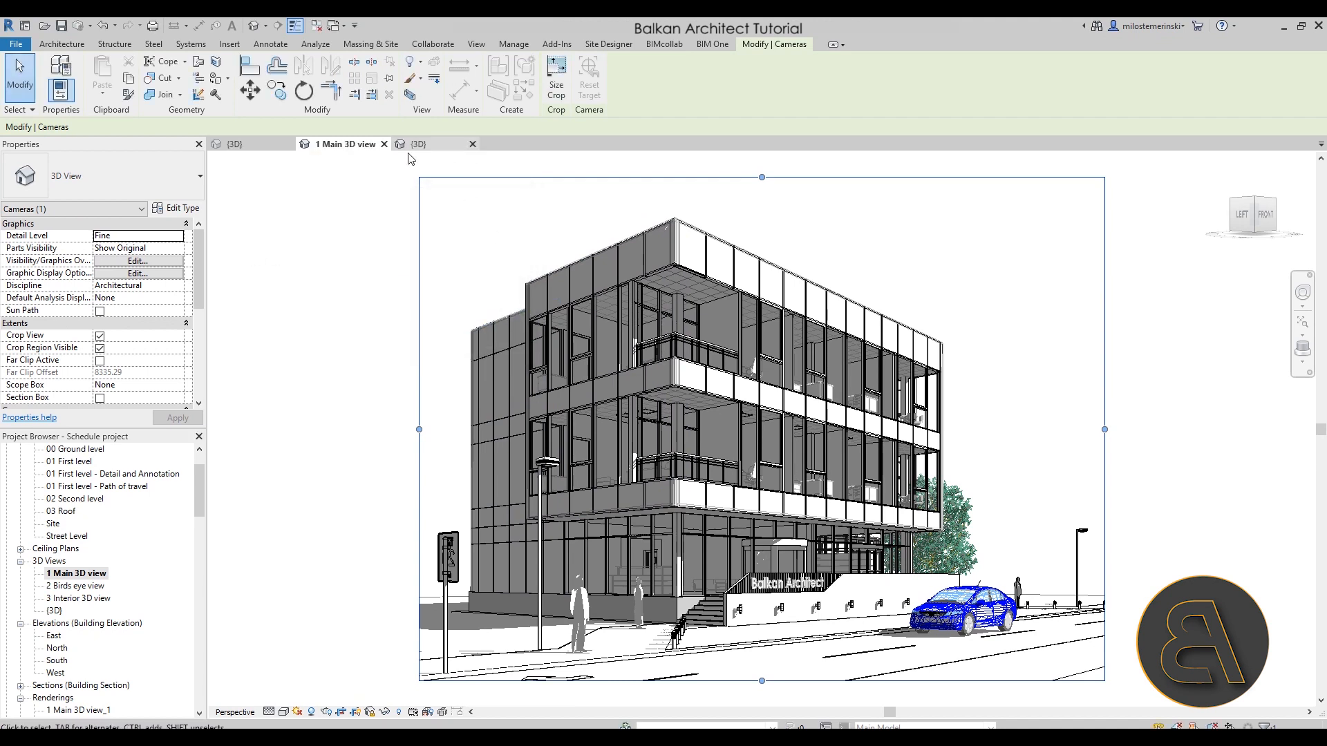
{"action": "left_click", "coordinate": [370, 249]}
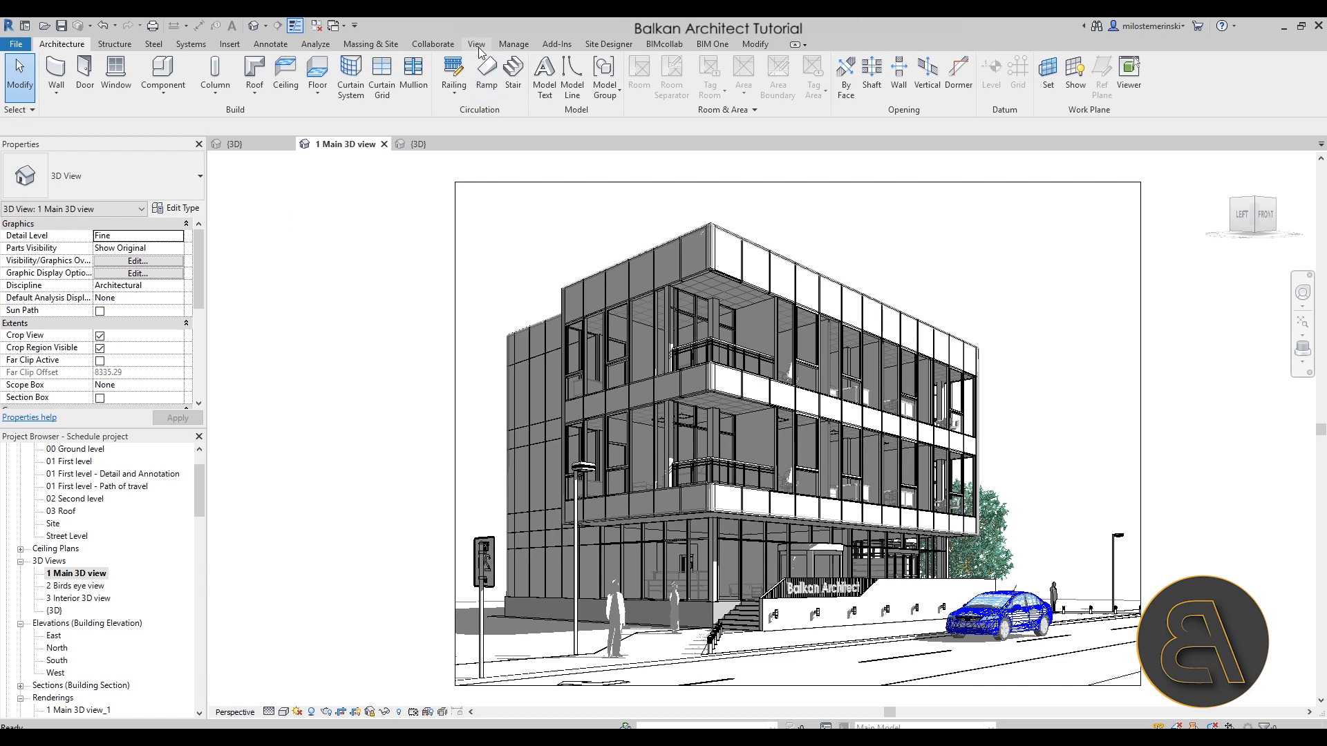
- Bring up the rendering settings for this view and set the quality to Draft and the resolution to Screen
{"action": "left_click", "coordinate": [478, 46]}
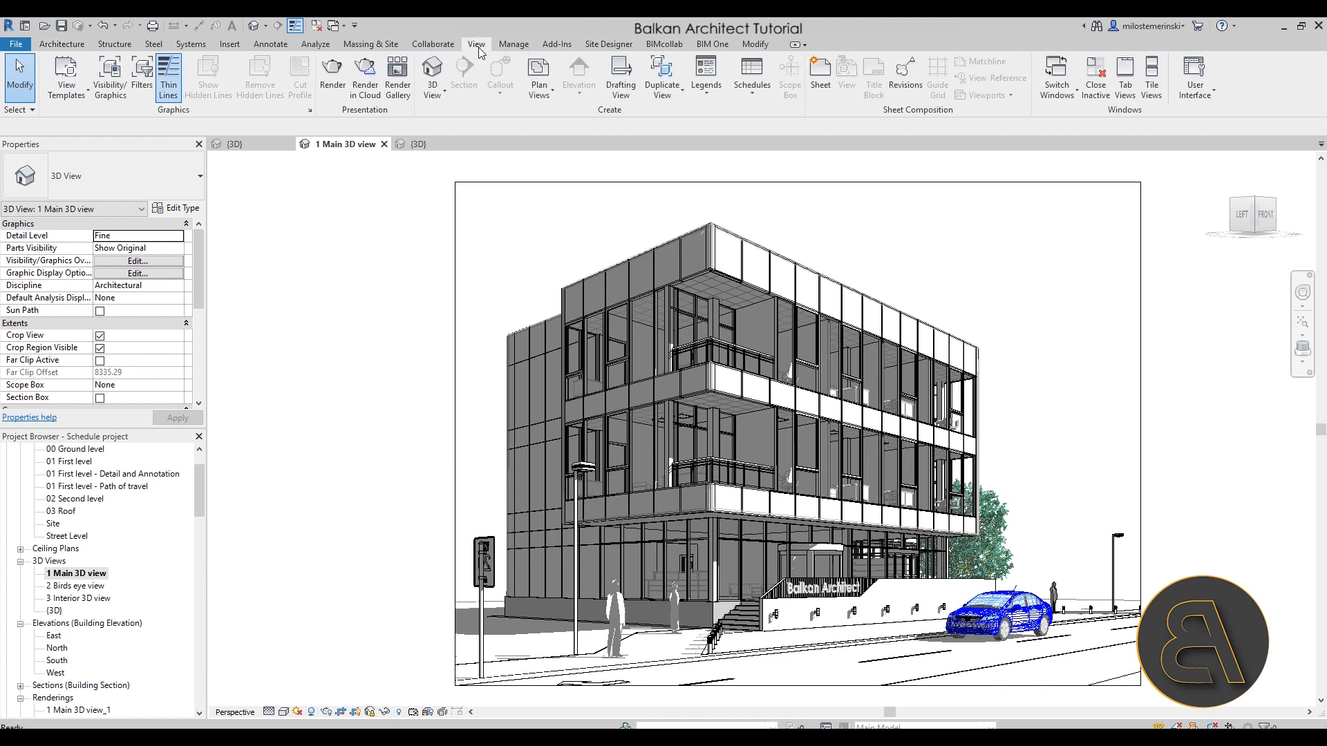
{"action": "left_click", "coordinate": [333, 82]}
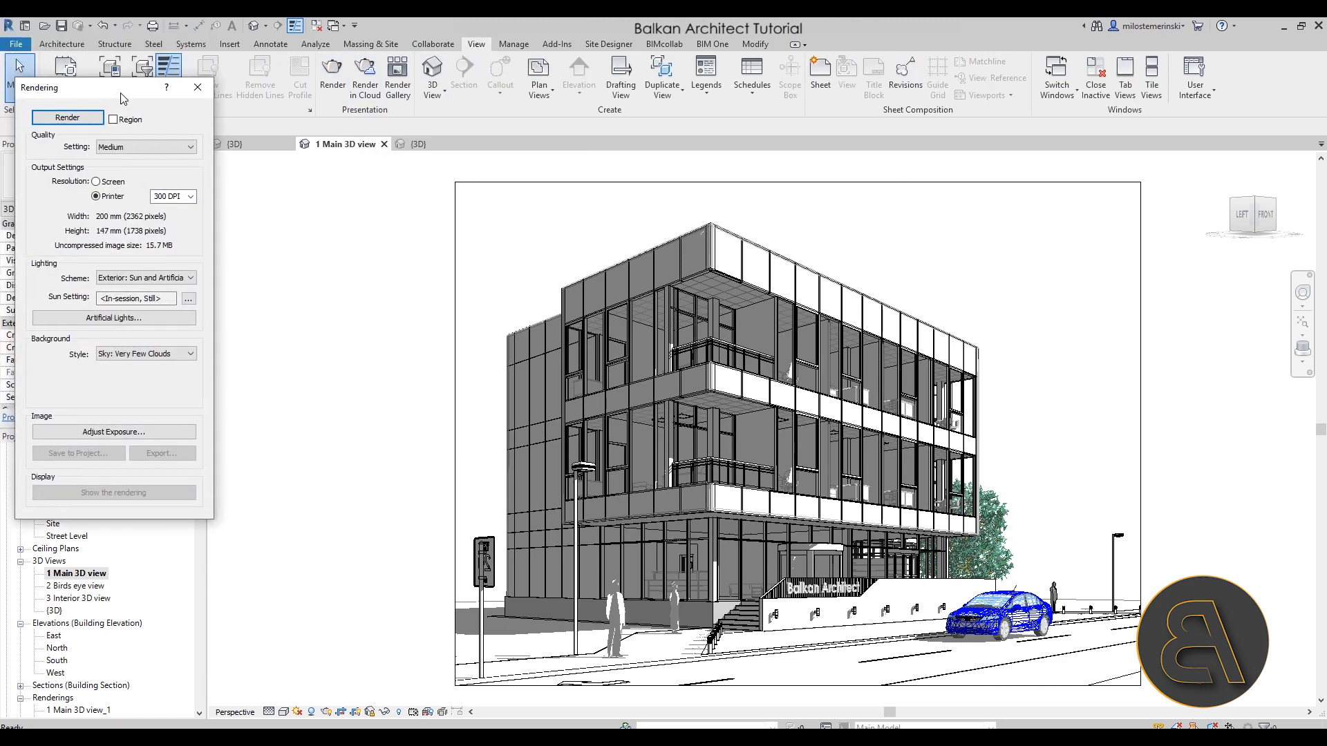
{"action": "left_click", "coordinate": [145, 146]}
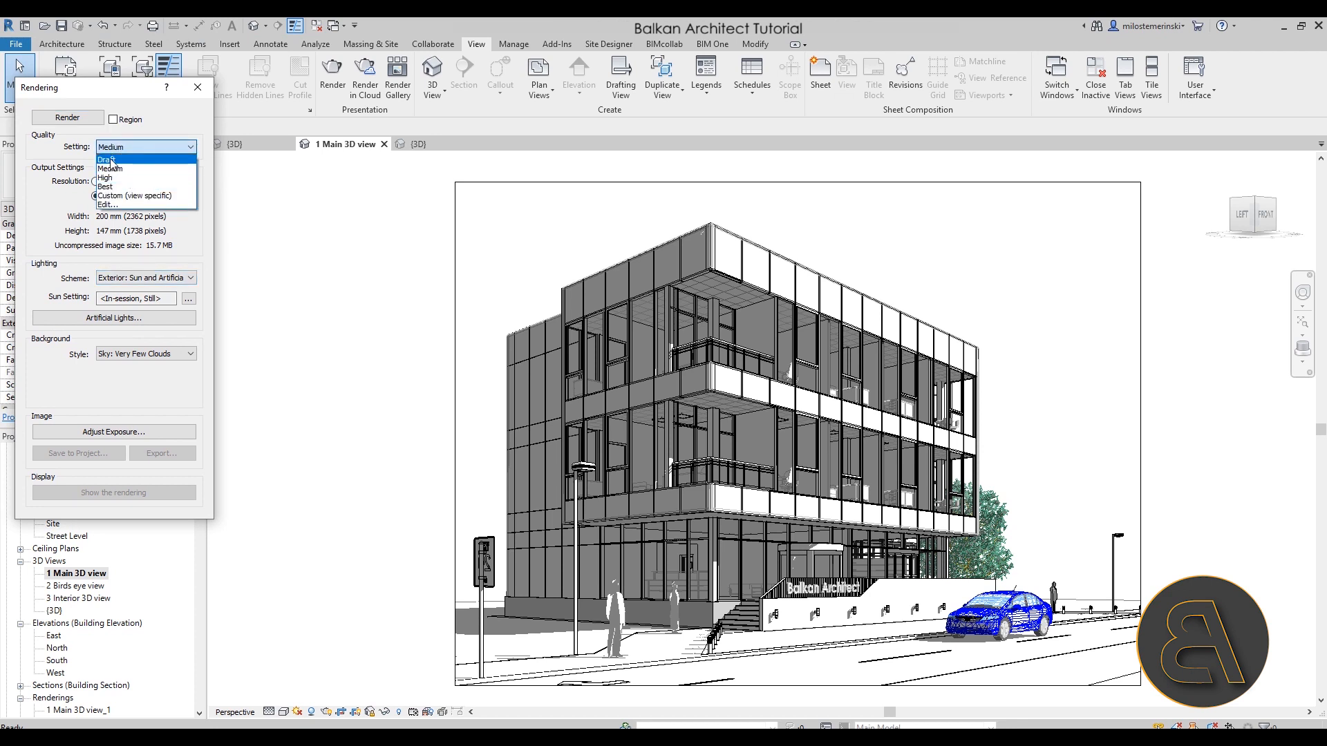
{"action": "left_click", "coordinate": [116, 159]}
{"action": "left_click", "coordinate": [97, 182]}
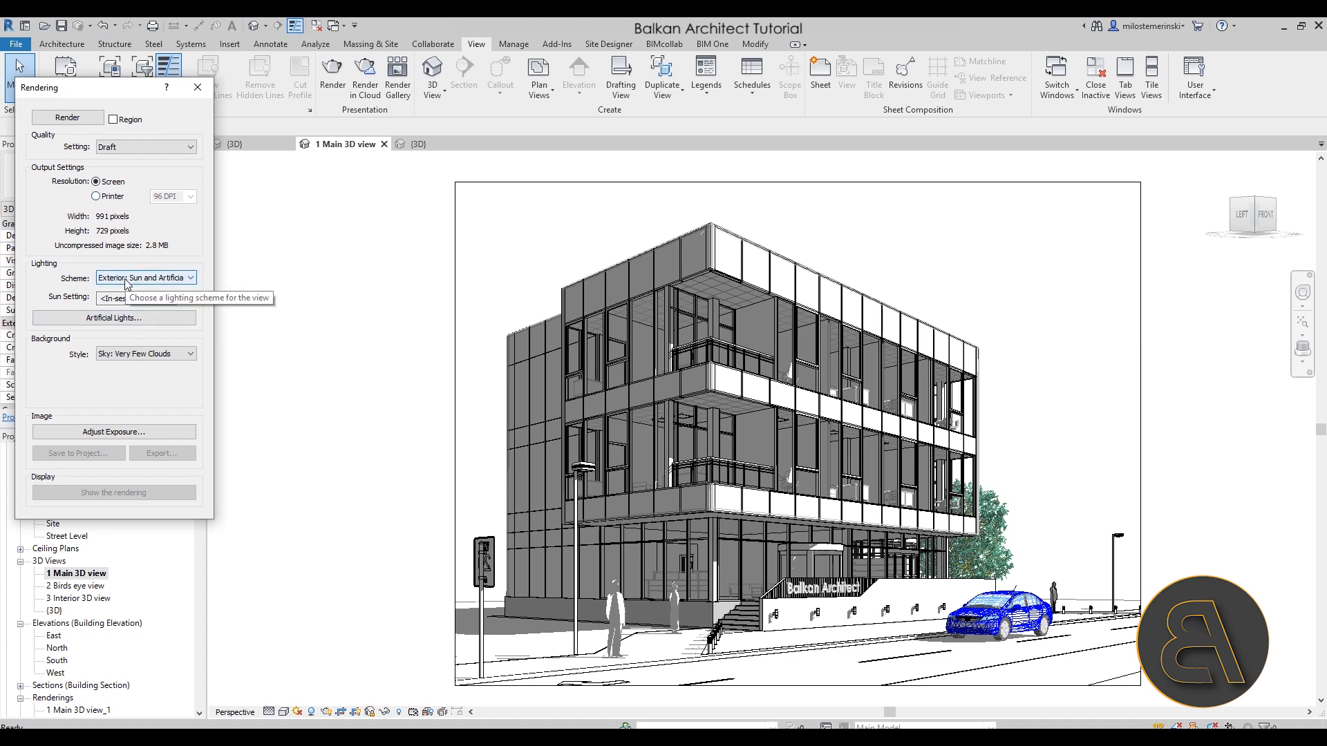
- Keep the lighting scheme at Exterior: Sun and Artificial and set the still solar study's time to 9:00 PM
{"action": "left_click", "coordinate": [152, 280]}
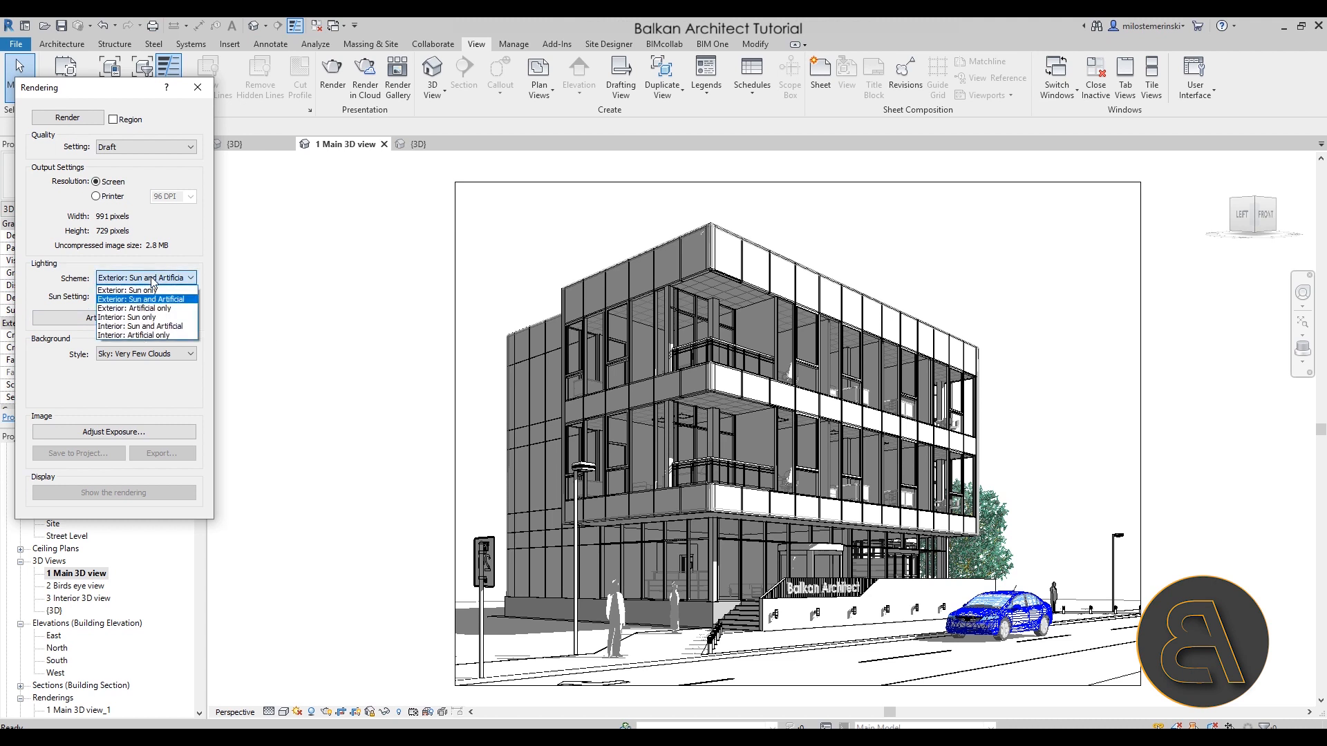
{"action": "left_click", "coordinate": [114, 300]}
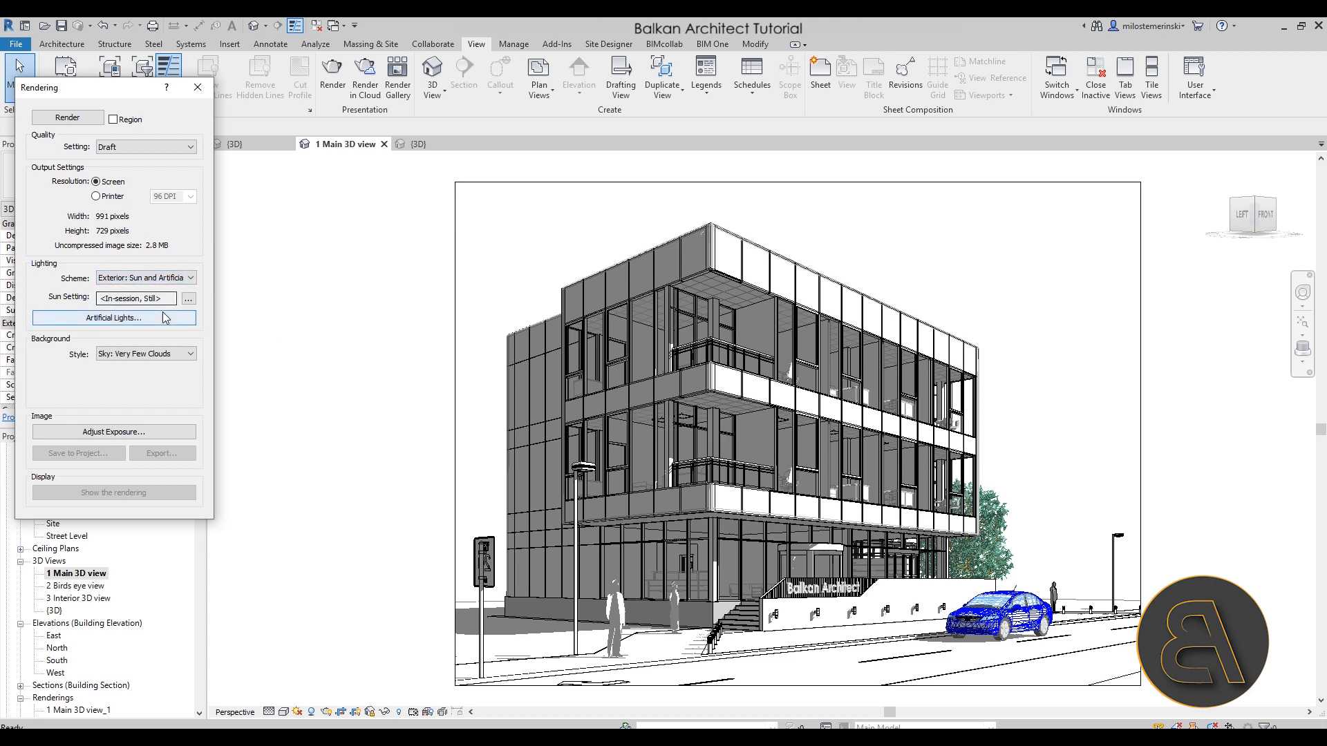
{"action": "left_click", "coordinate": [187, 297]}
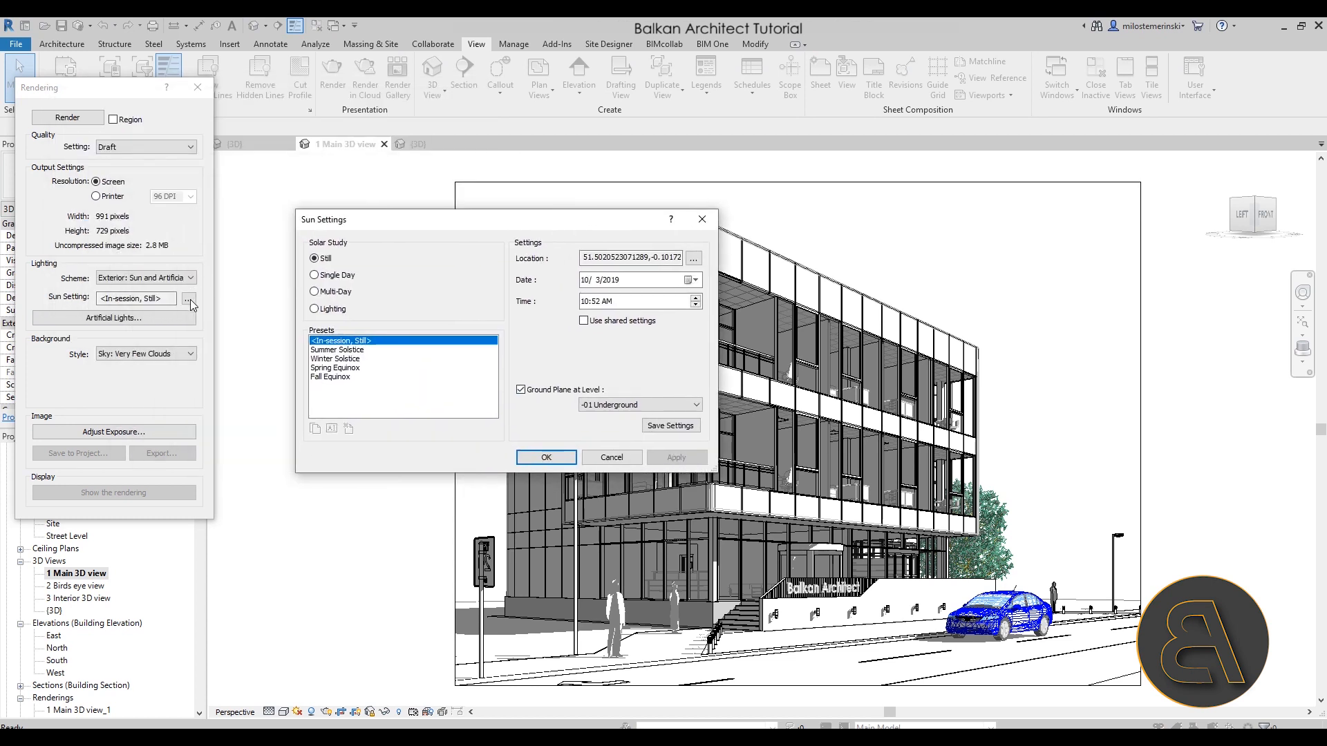
{"action": "left_click", "coordinate": [606, 301]}
{"action": "left_click", "coordinate": [593, 301]}
{"action": "left_click", "coordinate": [598, 302]}
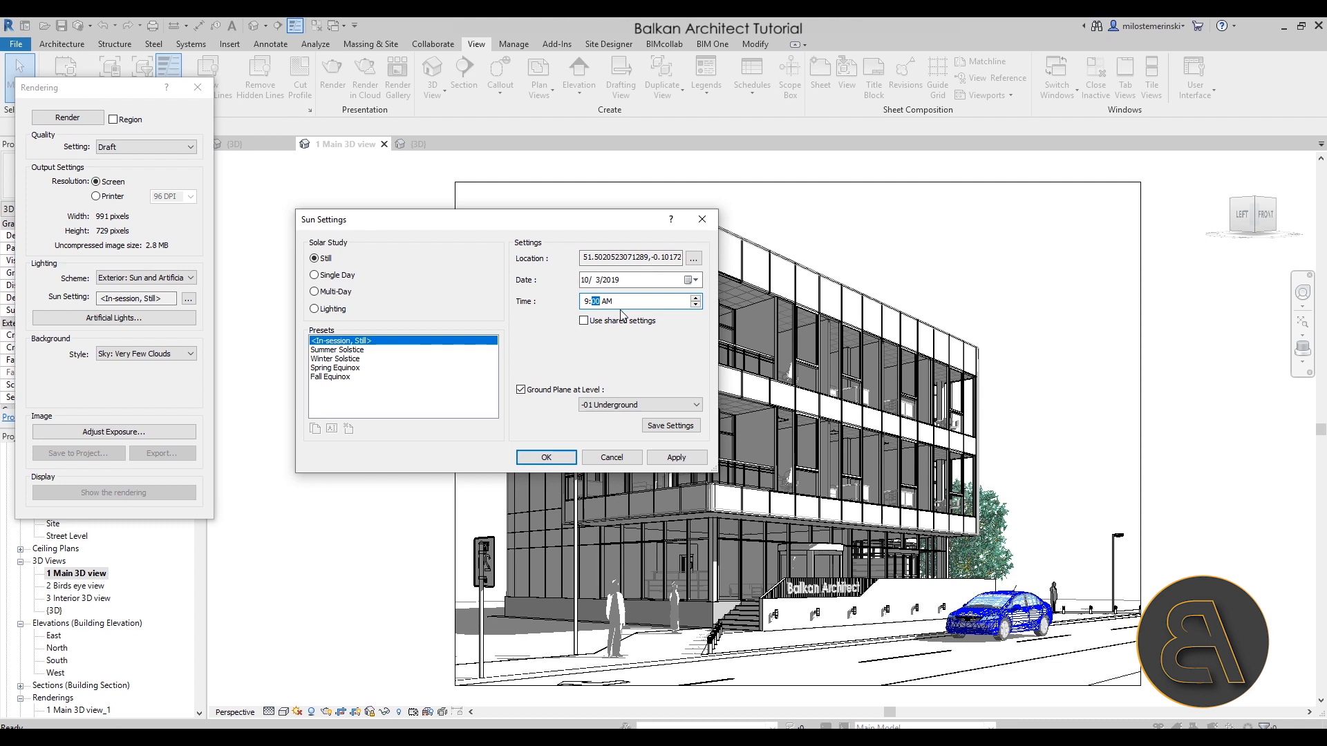
{"action": "left_click", "coordinate": [615, 306]}
{"action": "left_click", "coordinate": [676, 456]}
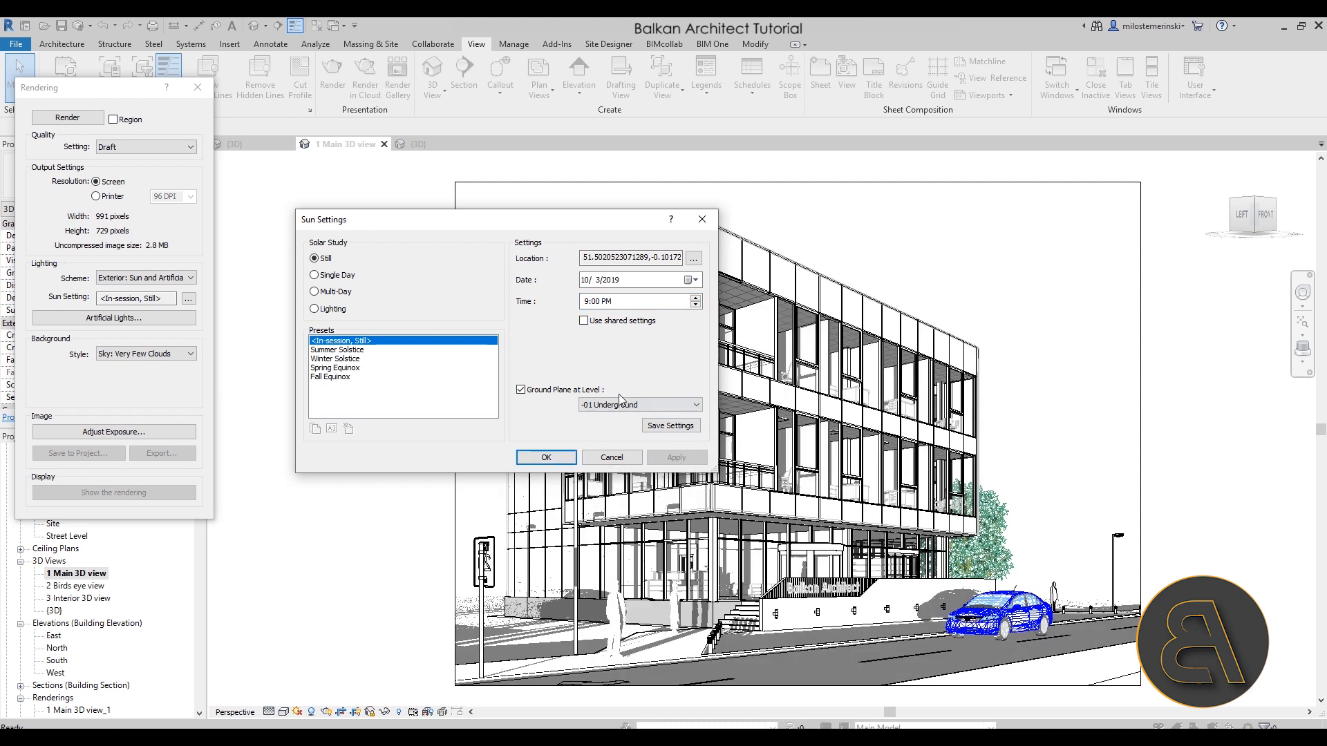
- Raise the hour of the sun time further and accept the sun settings
{"action": "left_click", "coordinate": [586, 303]}
{"action": "key", "text": "Up"}
{"action": "left_click", "coordinate": [675, 458]}
{"action": "left_click", "coordinate": [546, 458]}
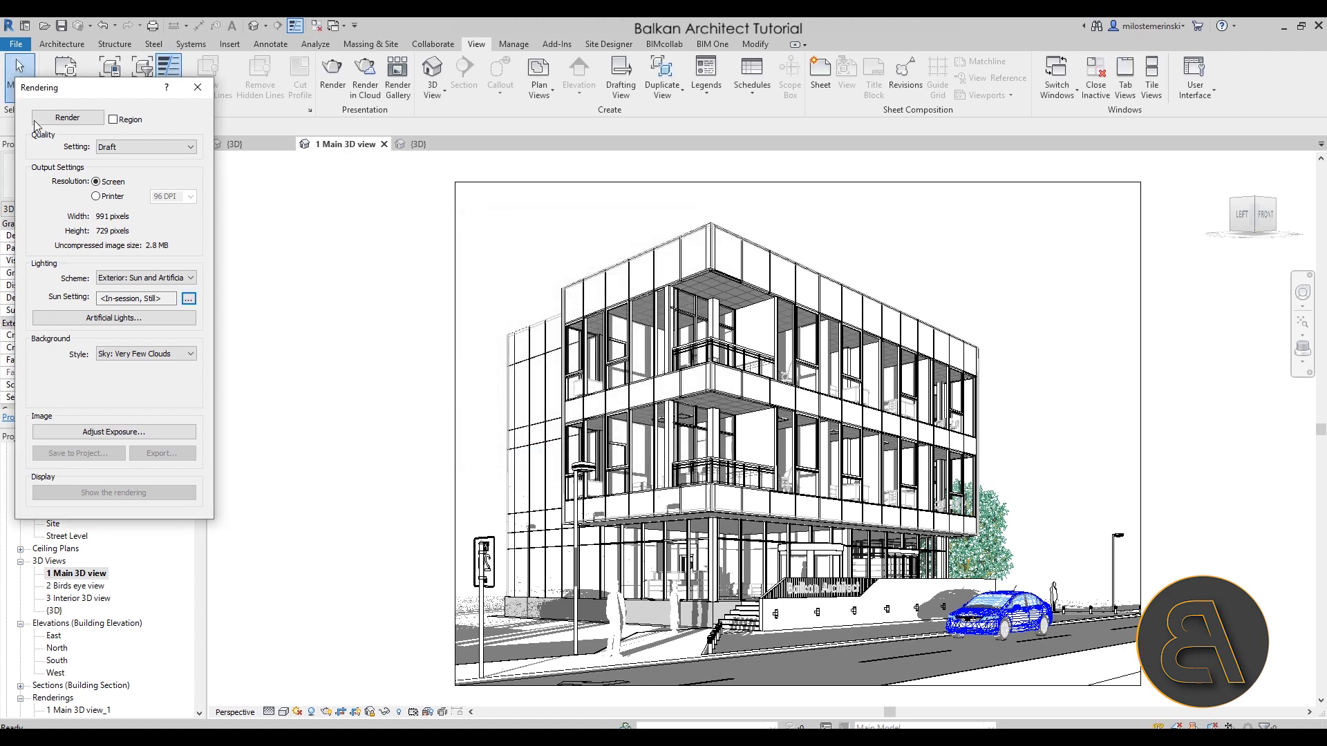
- Render the view and brighten the image by lowering its exposure value to about 10.15
{"action": "left_click", "coordinate": [67, 118]}
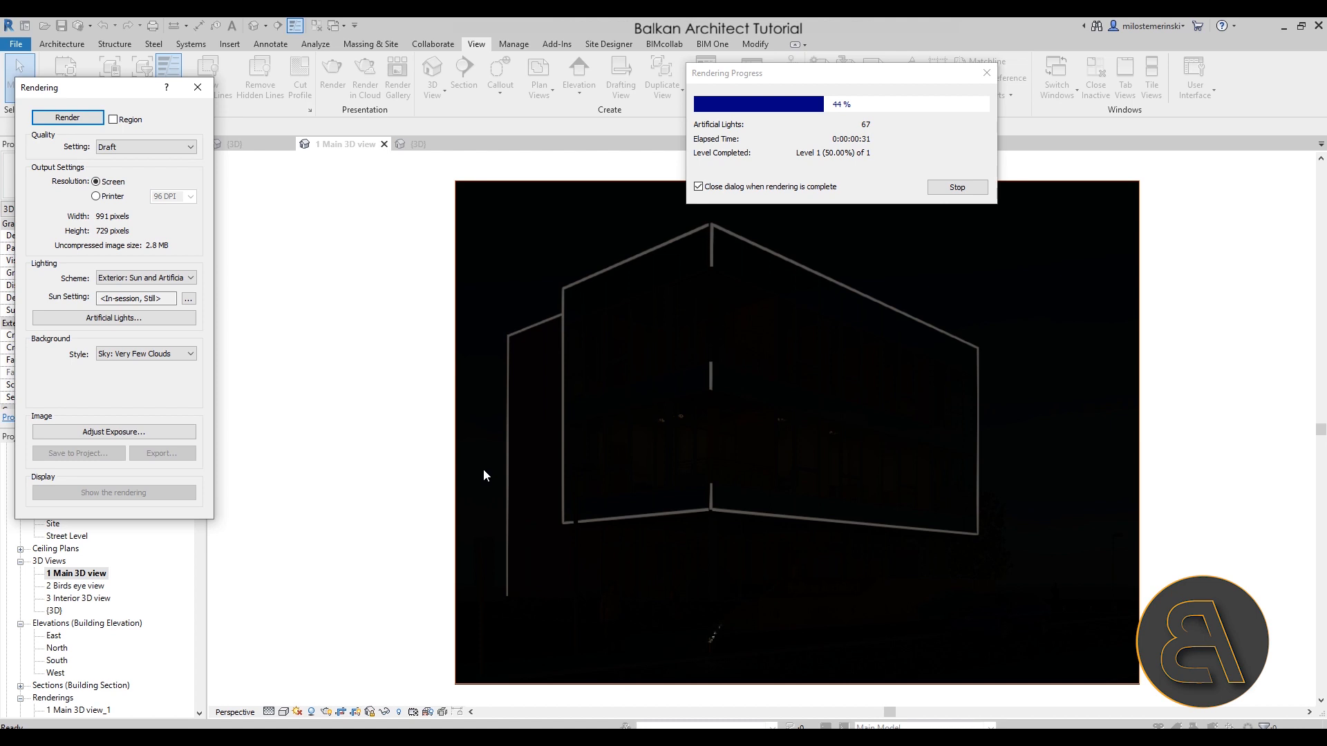
{"action": "left_click", "coordinate": [160, 432]}
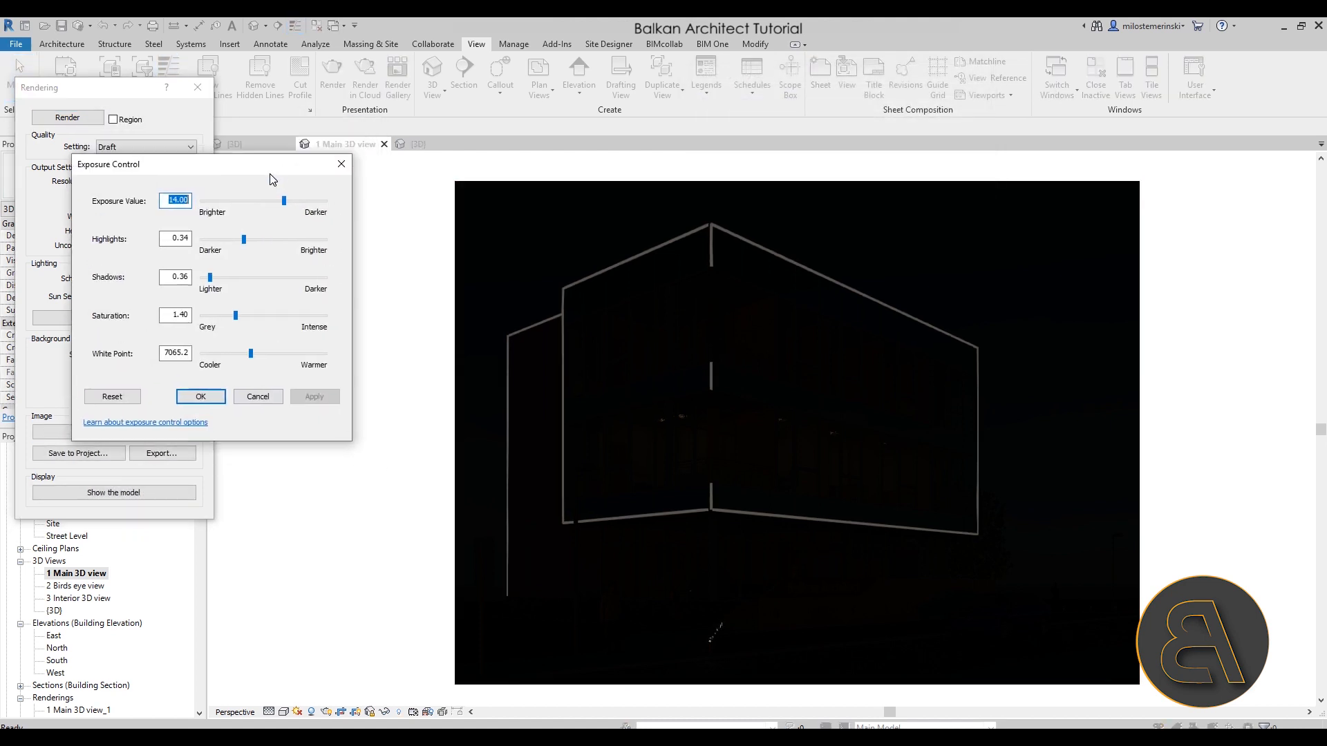
{"action": "left_click", "coordinate": [304, 407]}
{"action": "left_click_drag", "start_coordinate": [262, 213], "coordinate": [250, 213]}
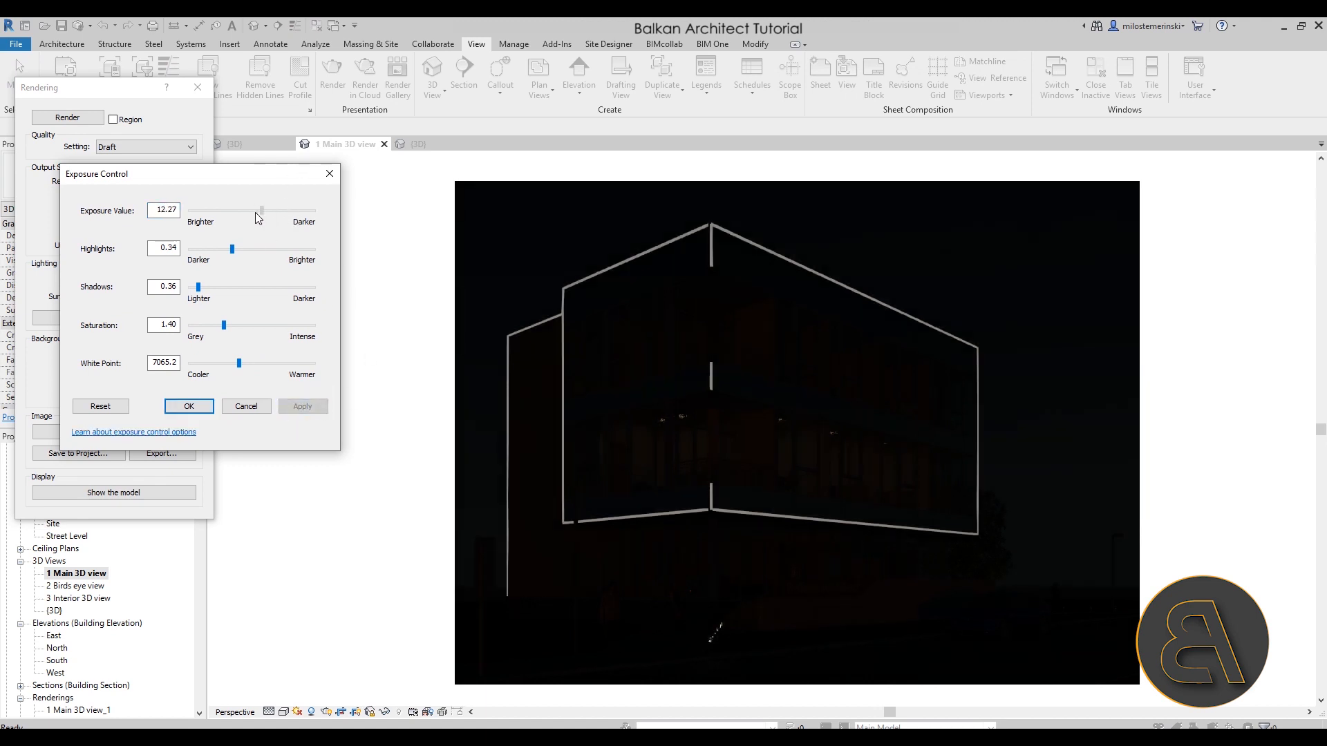
{"action": "left_click", "coordinate": [303, 406]}
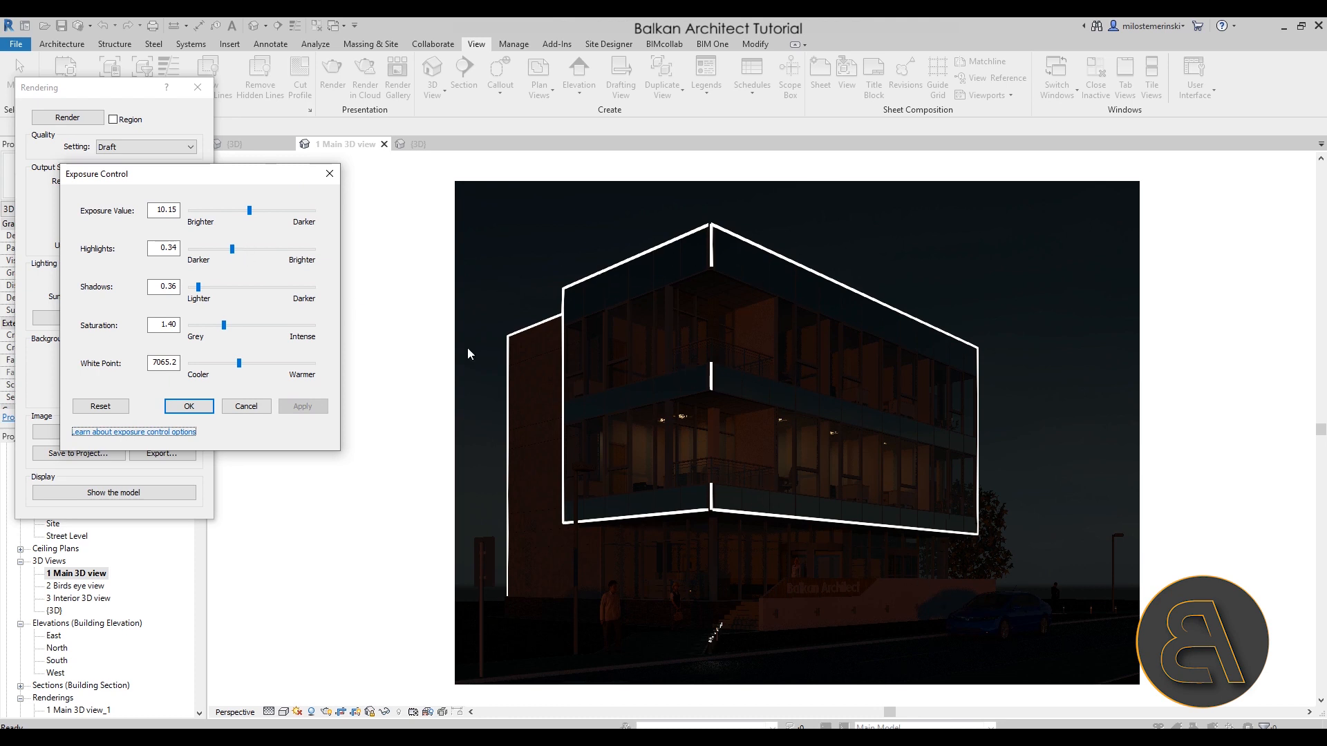
{"action": "left_click", "coordinate": [178, 407]}
- Examine the rendered light tubes at the facade corner, the bollard lights by the stairs and the sign wall
{"action": "scroll", "coordinate": [660, 298], "scroll_direction": "up", "scroll_amount": 1}
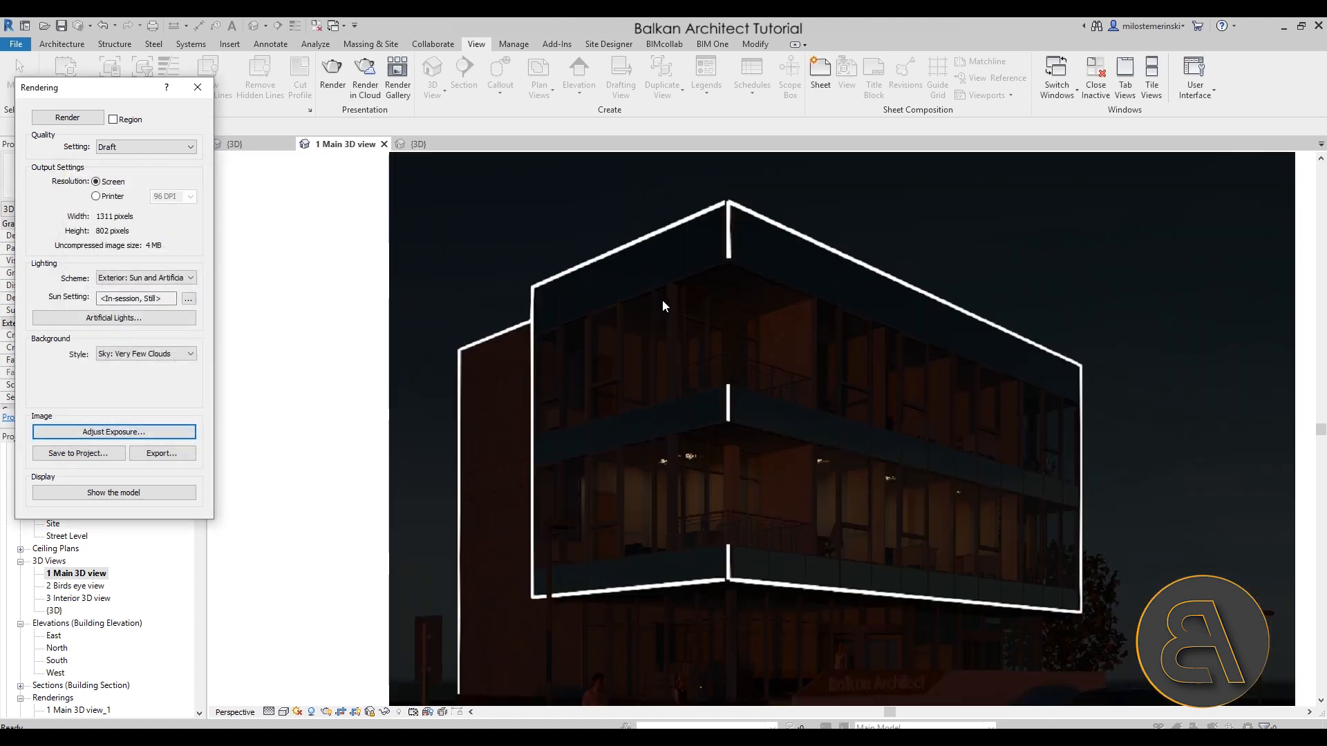
{"action": "scroll", "coordinate": [662, 302], "scroll_direction": "up", "scroll_amount": 1}
{"action": "scroll", "coordinate": [761, 210], "scroll_direction": "up", "scroll_amount": 2}
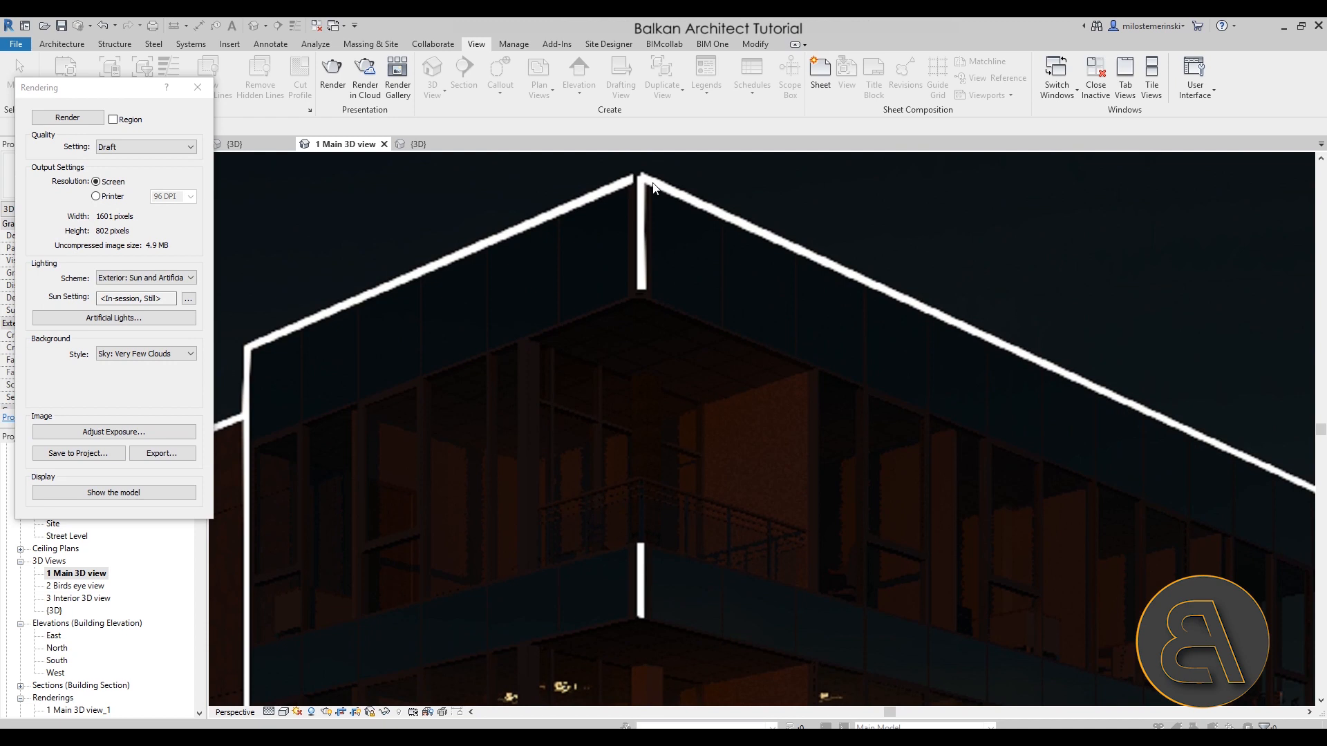
{"action": "scroll", "coordinate": [673, 384], "scroll_direction": "down", "scroll_amount": 3}
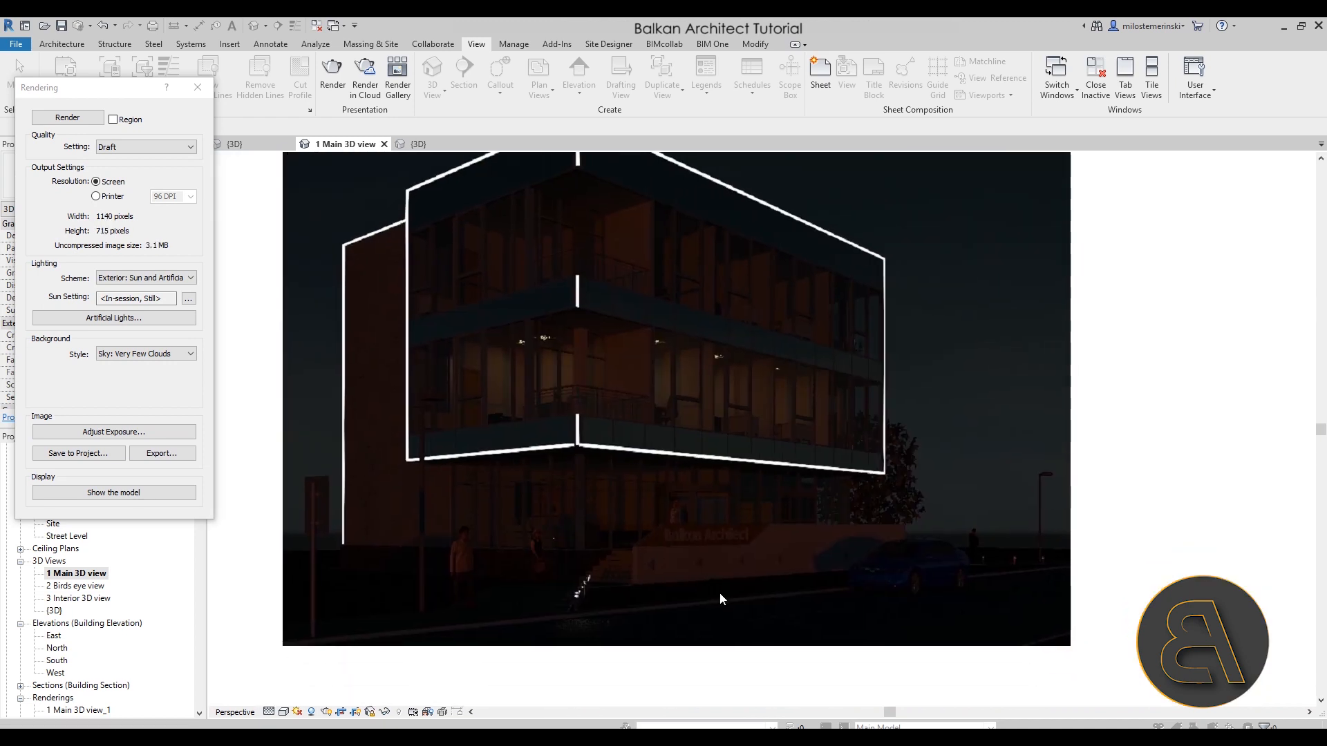
{"action": "scroll", "coordinate": [719, 592], "scroll_direction": "up", "scroll_amount": 3}
{"action": "scroll", "coordinate": [589, 536], "scroll_direction": "up", "scroll_amount": 3}
{"action": "middle_click_drag", "start_coordinate": [520, 542], "coordinate": [750, 456]}
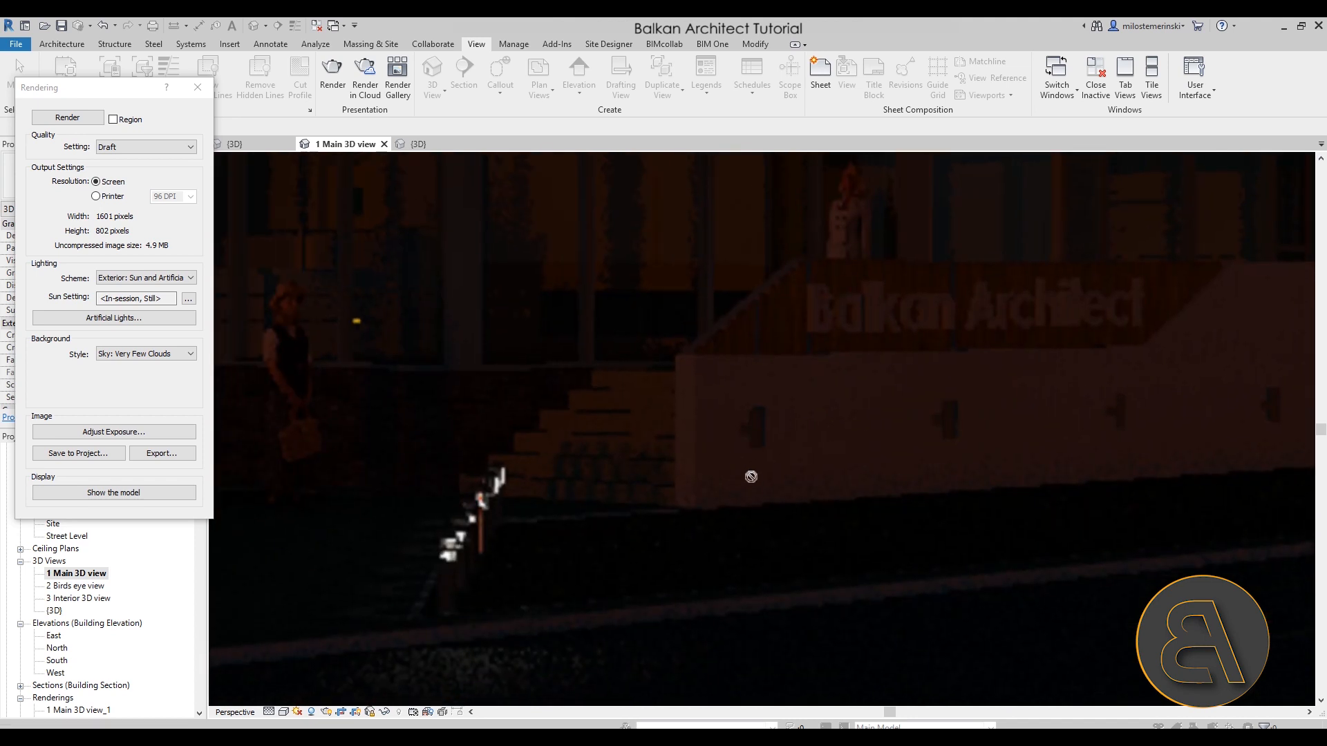
{"action": "scroll", "coordinate": [773, 452], "scroll_direction": "up", "scroll_amount": 3}
{"action": "scroll", "coordinate": [790, 424], "scroll_direction": "up", "scroll_amount": 2}
{"action": "scroll", "coordinate": [744, 402], "scroll_direction": "down", "scroll_amount": 5}
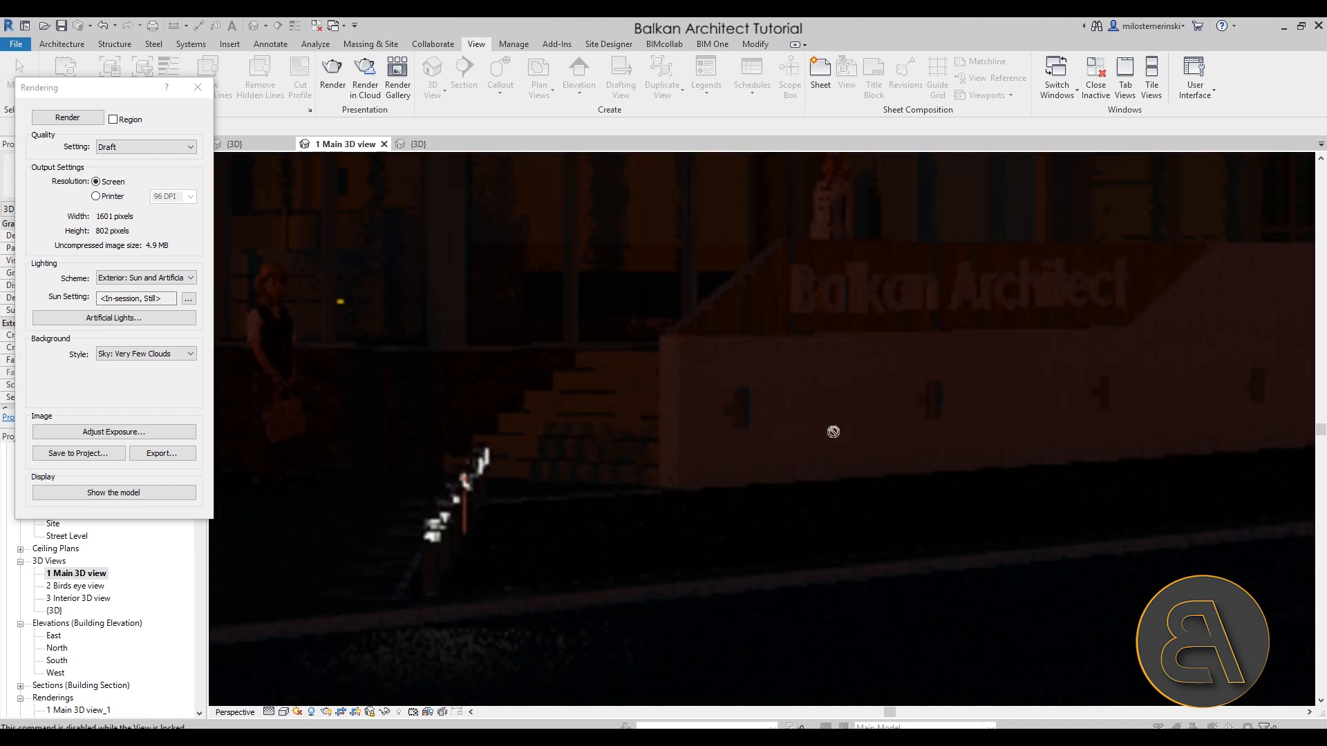
{"action": "middle_click_drag", "start_coordinate": [832, 432], "coordinate": [372, 450]}
{"action": "scroll", "coordinate": [691, 445], "scroll_direction": "down", "scroll_amount": 2}
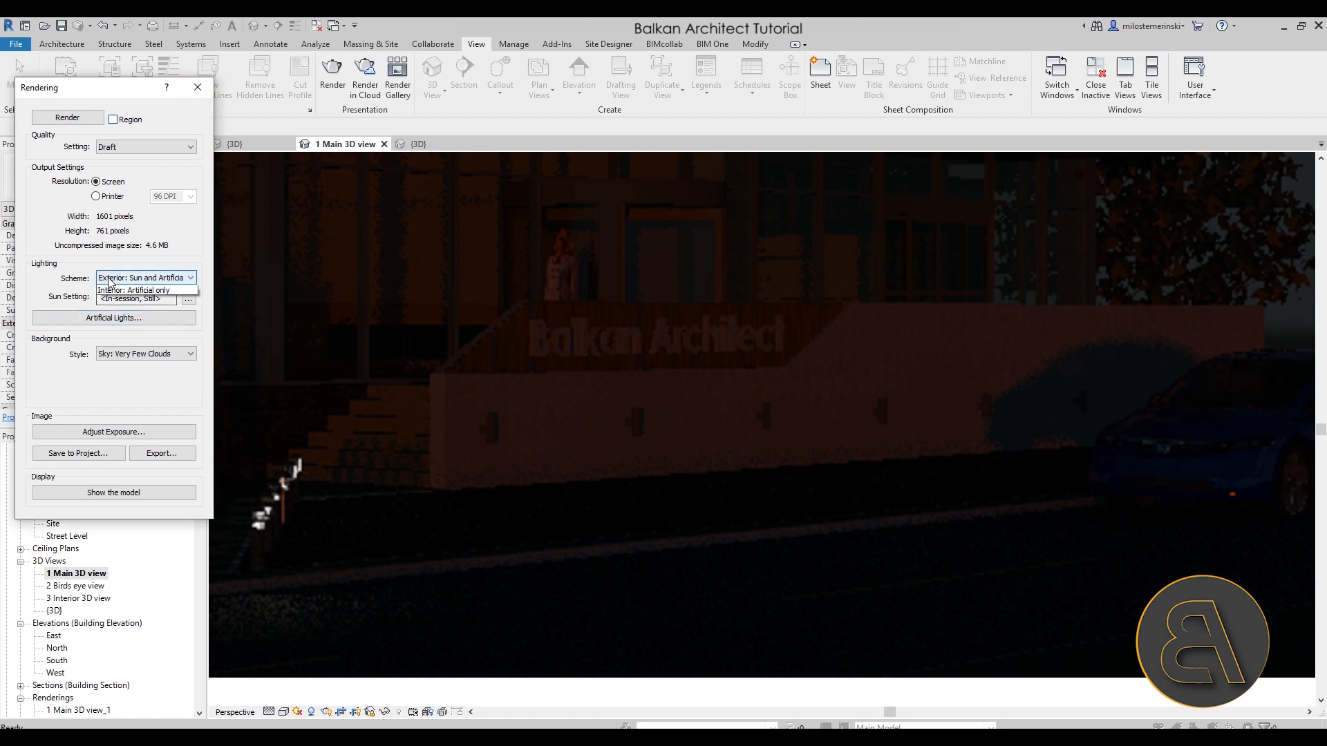
- Change the lighting scheme to Exterior: Artificial only and render the view again
{"action": "left_click", "coordinate": [160, 277]}
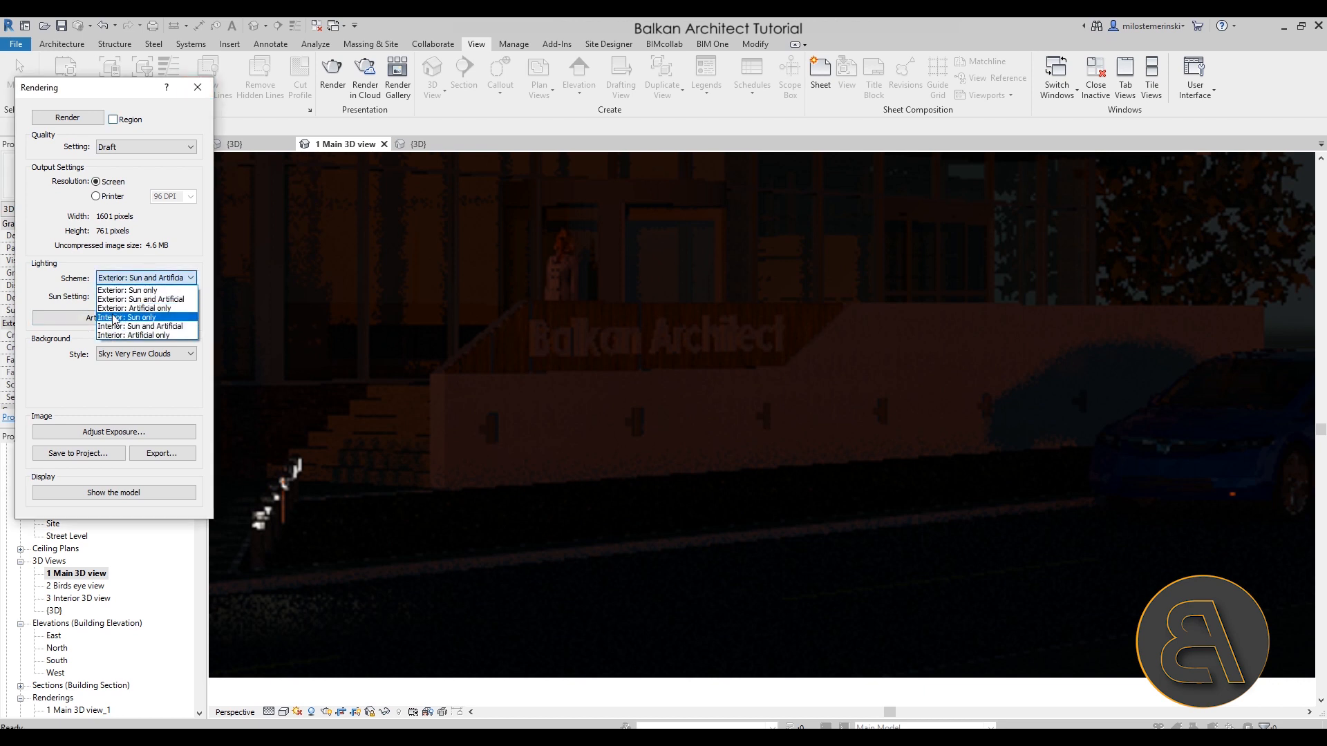
{"action": "left_click", "coordinate": [132, 308]}
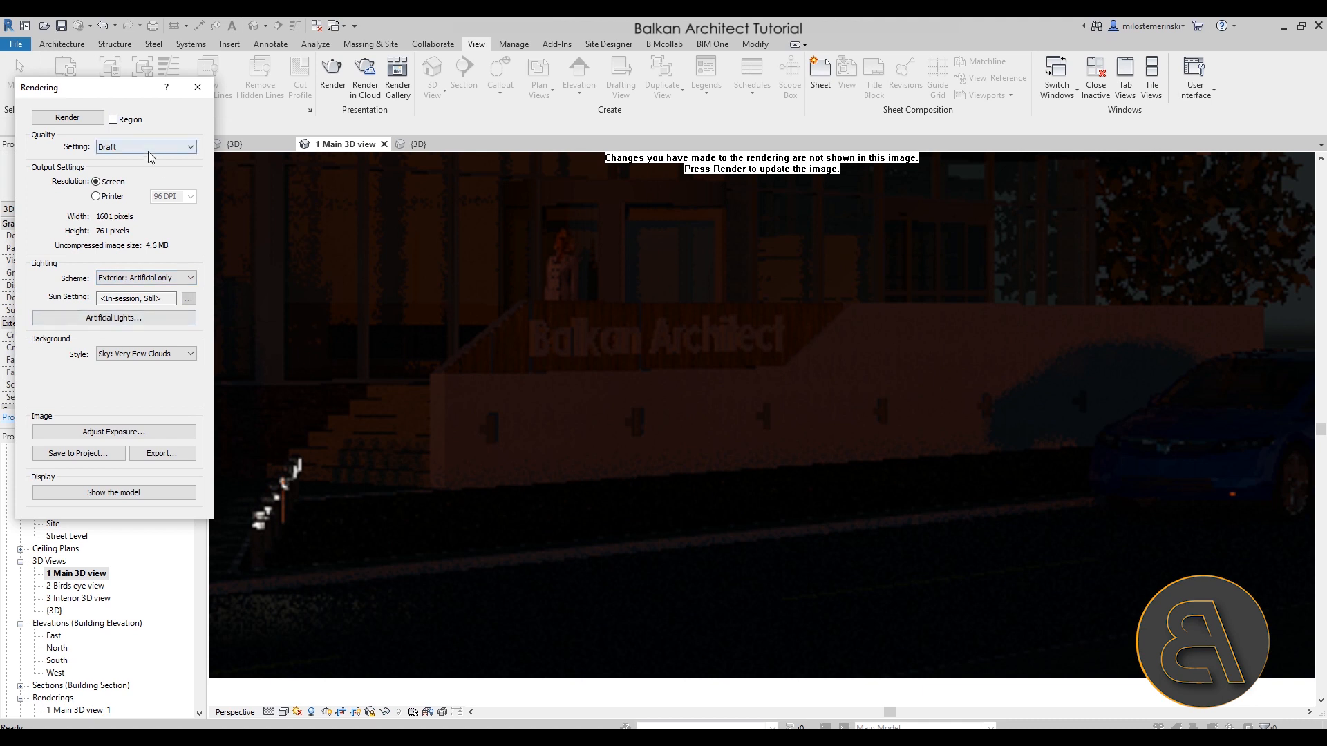
{"action": "left_click", "coordinate": [67, 118]}
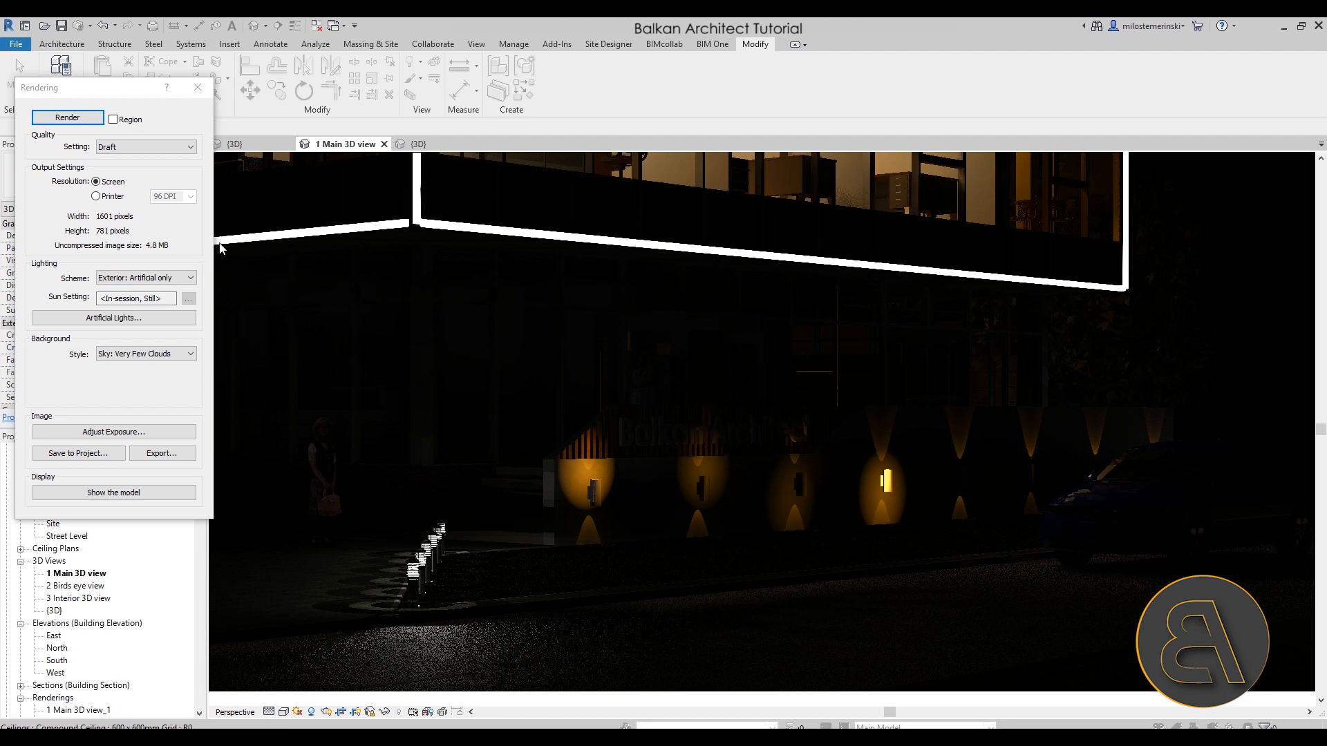
- Check the available quality settings, view the whole artificial-light rendering and close the Rendering dialog
{"action": "left_click", "coordinate": [142, 147]}
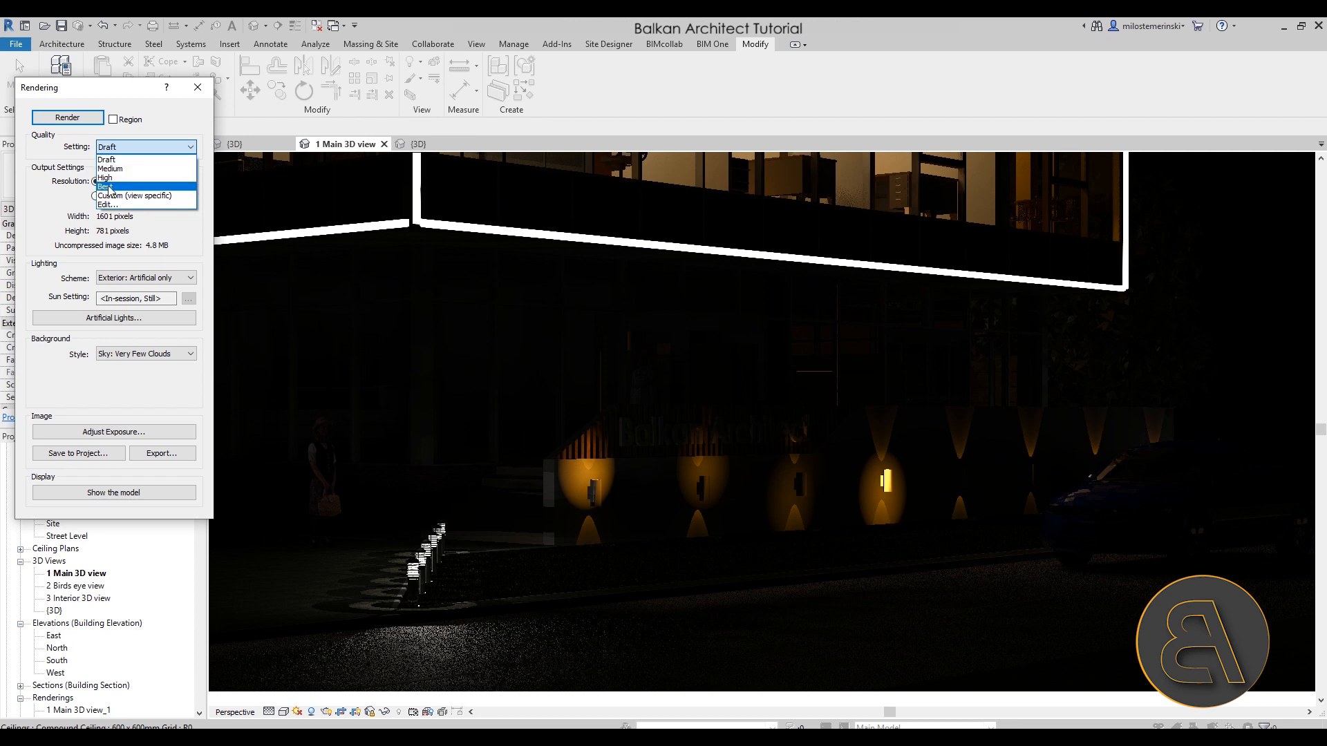
{"action": "left_click", "coordinate": [73, 193]}
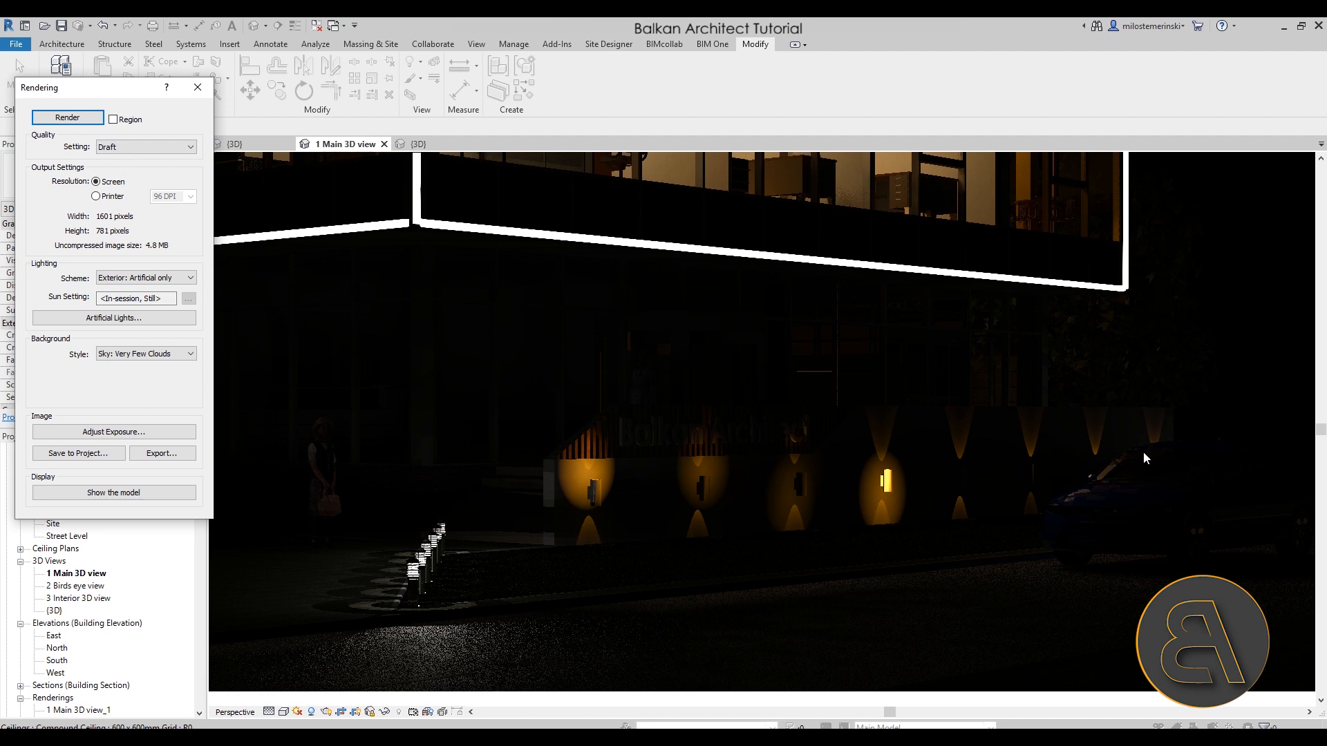
{"action": "left_click", "coordinate": [670, 367]}
{"action": "scroll", "coordinate": [749, 484], "scroll_direction": "down", "scroll_amount": 7}
{"action": "scroll", "coordinate": [781, 463], "scroll_direction": "up", "scroll_amount": 3}
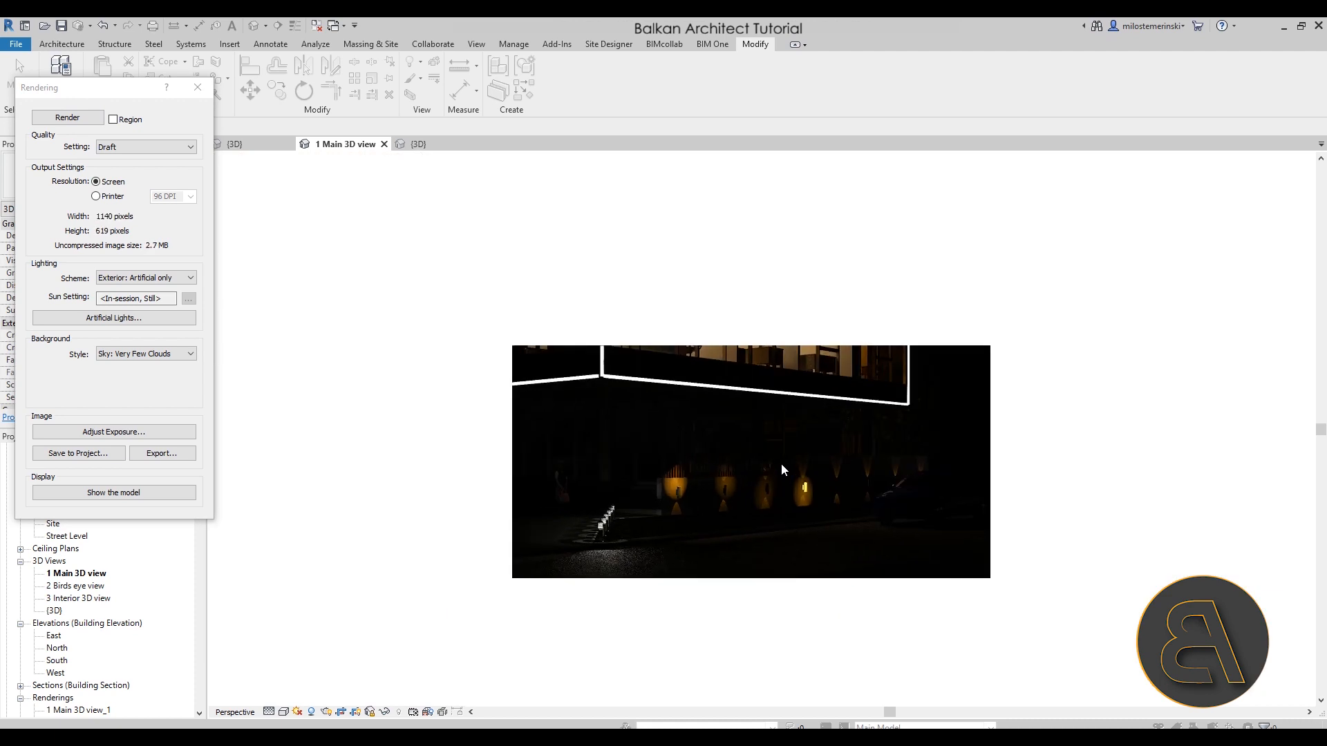
{"action": "left_click", "coordinate": [197, 87]}
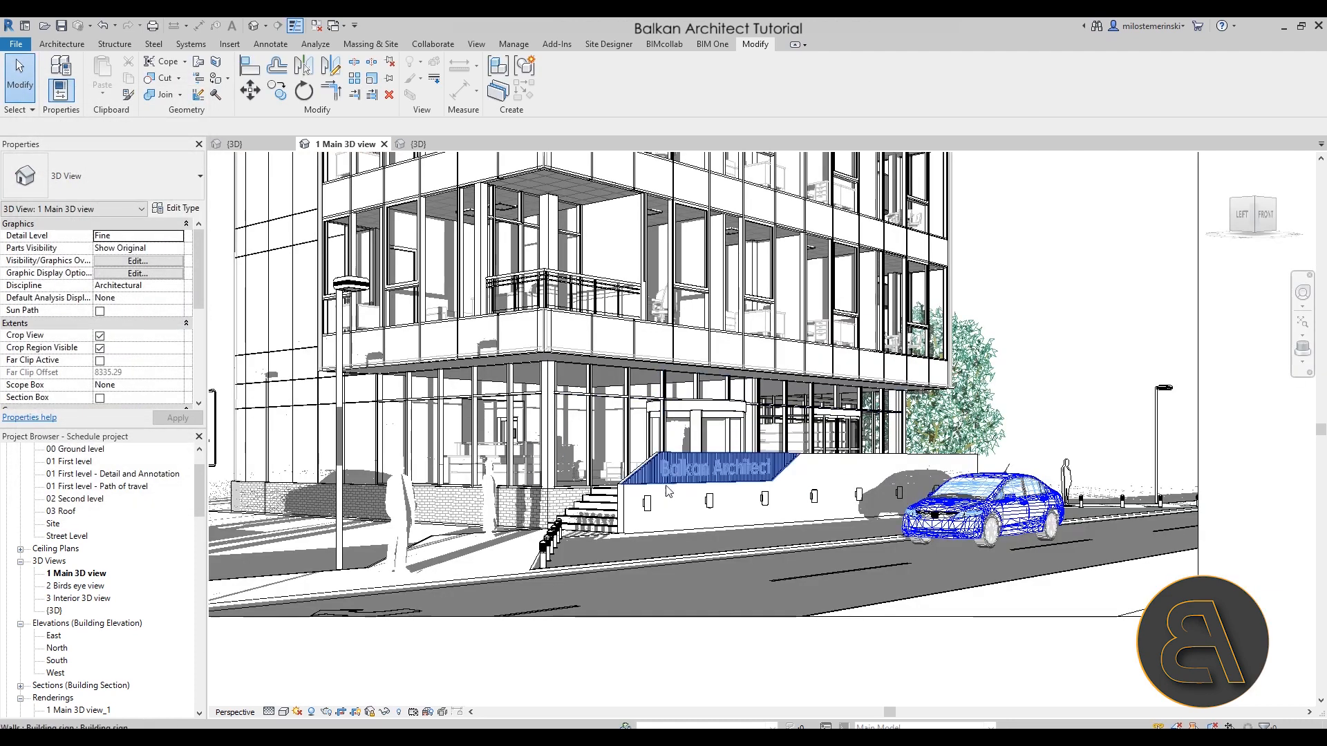
{"action": "middle_click_drag", "start_coordinate": [646, 608], "coordinate": [592, 705]}
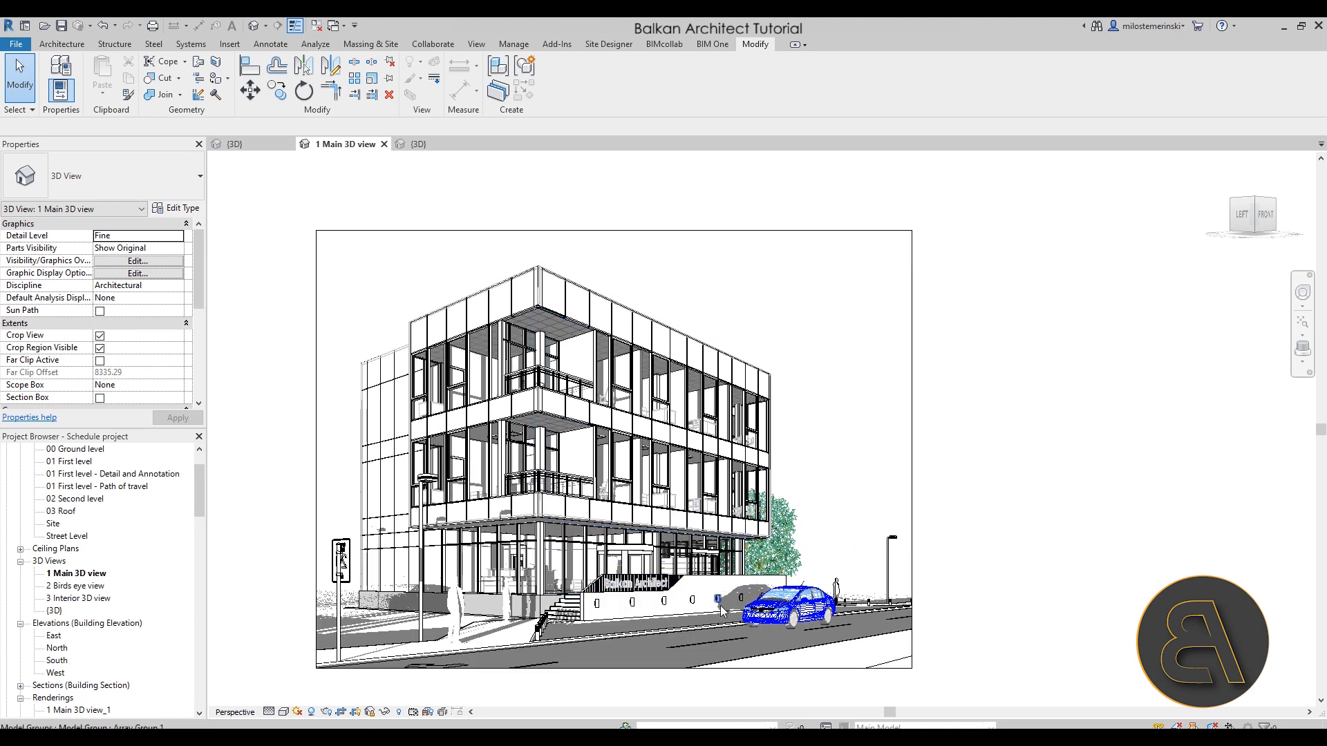
{"action": "scroll", "coordinate": [551, 280], "scroll_direction": "up", "scroll_amount": 8}
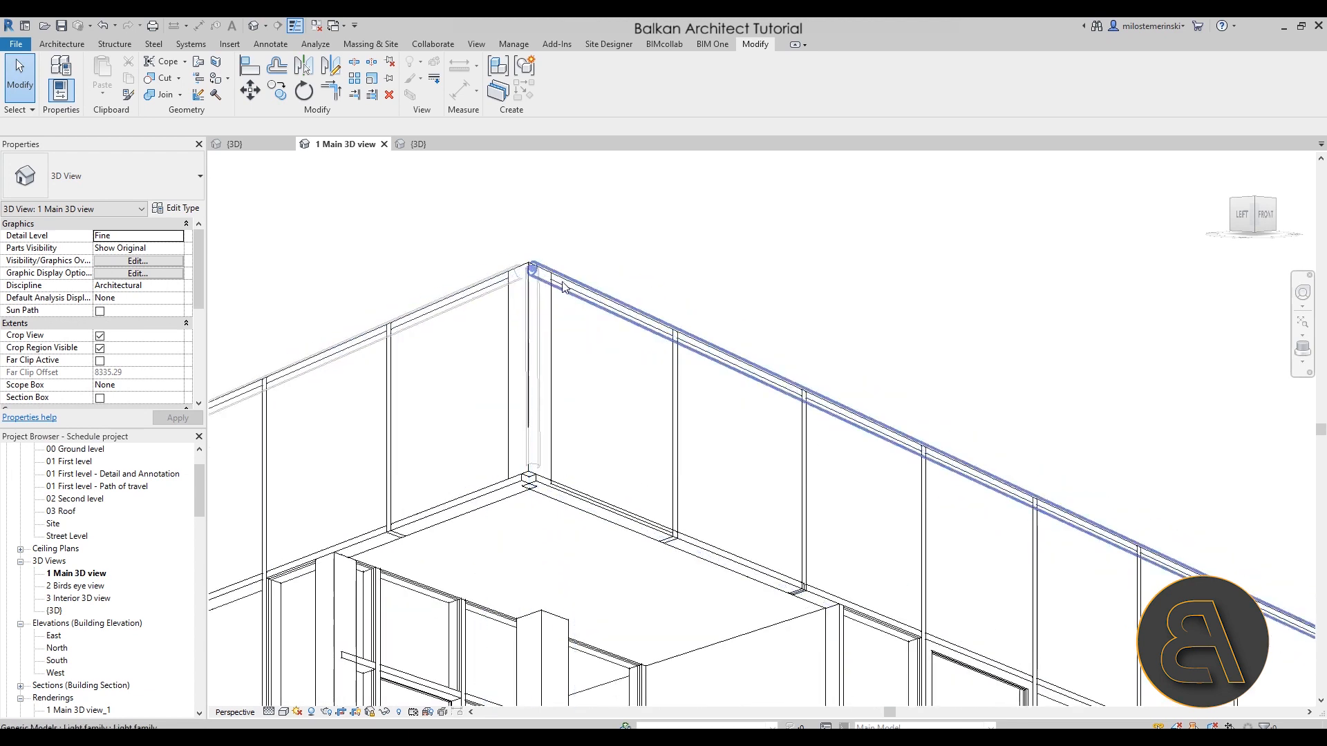
{"action": "scroll", "coordinate": [550, 280], "scroll_direction": "down", "scroll_amount": 10}
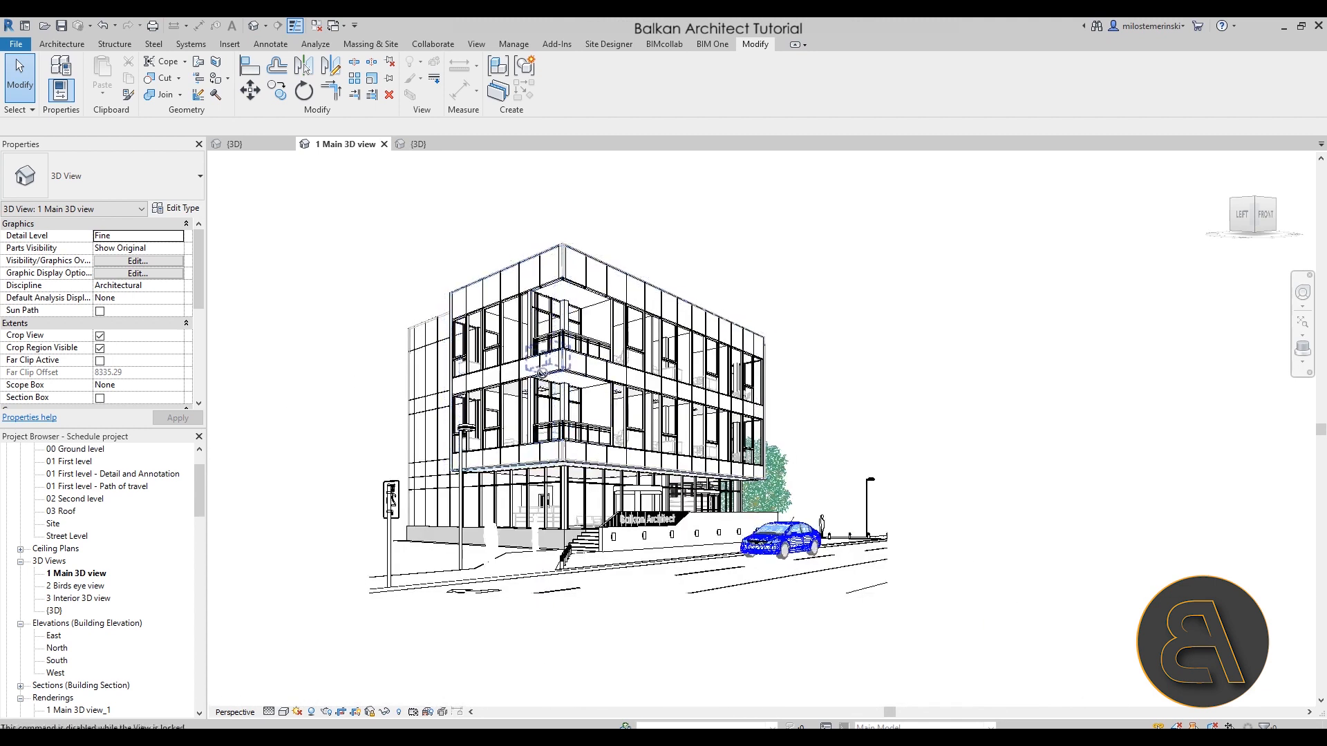
{"action": "scroll", "coordinate": [542, 433], "scroll_direction": "up", "scroll_amount": 1}
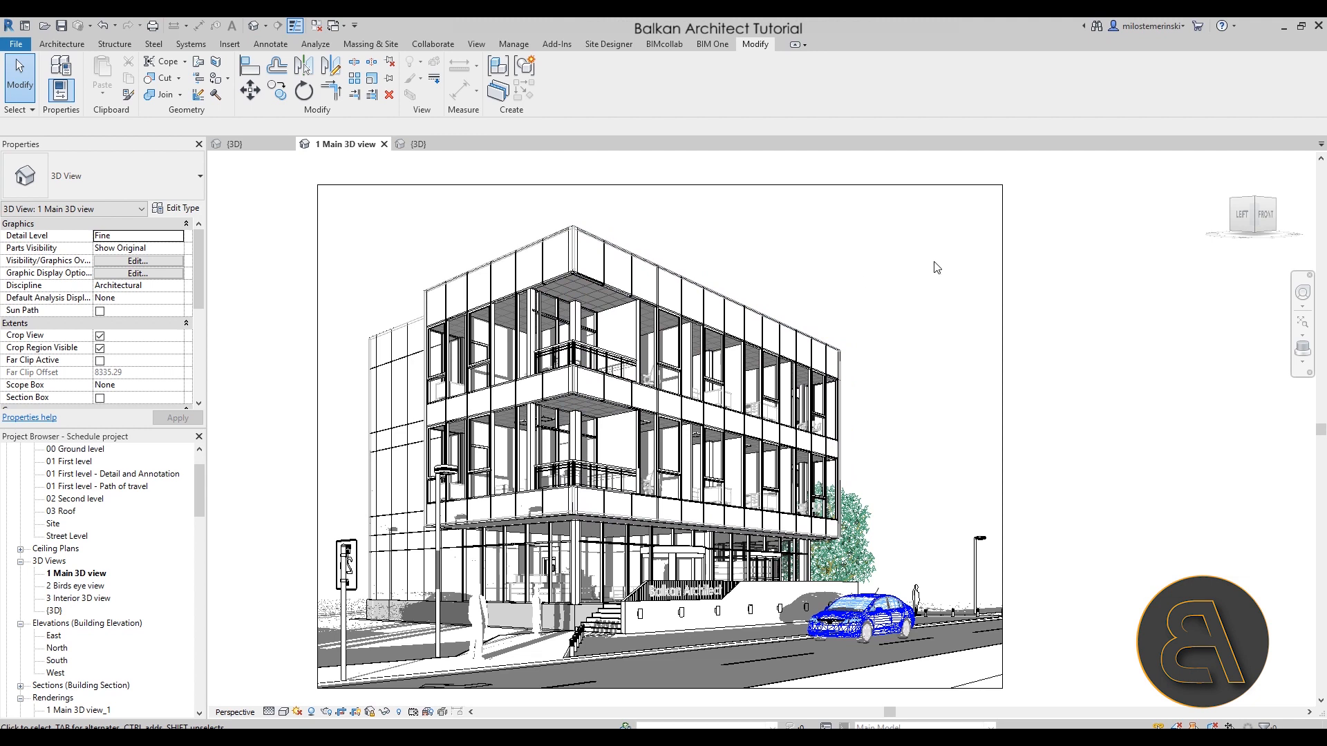
{"action": "scroll", "coordinate": [484, 204], "scroll_direction": "up", "scroll_amount": 4}
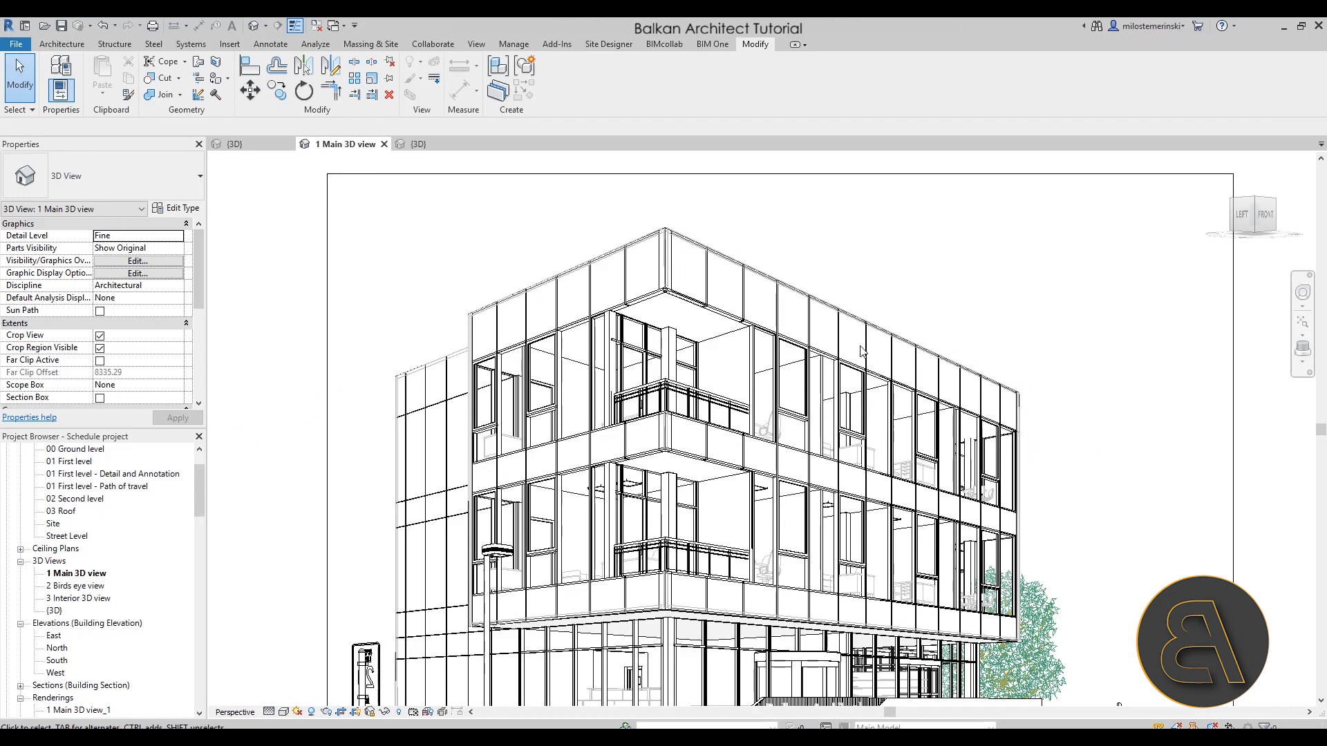
{"action": "scroll", "coordinate": [933, 411], "scroll_direction": "down", "scroll_amount": 5}
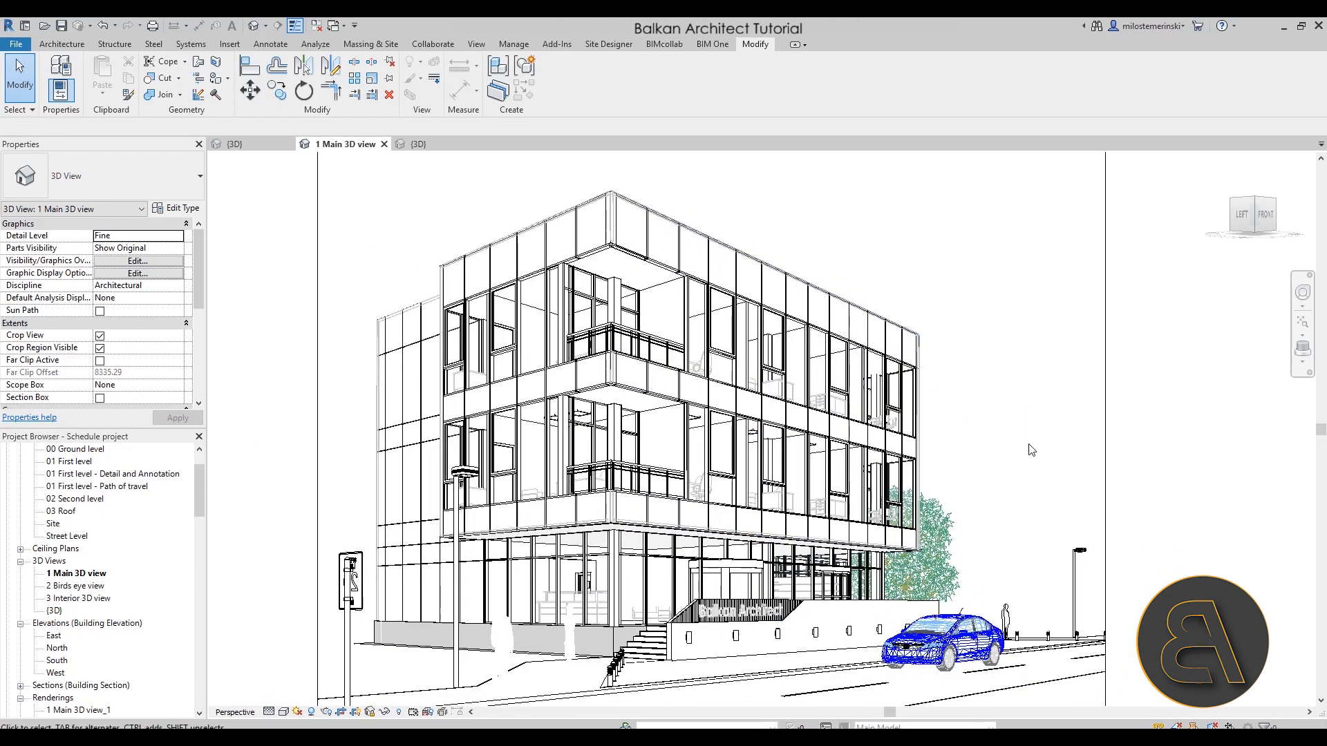
{"action": "middle_click_drag", "start_coordinate": [1033, 424], "coordinate": [1010, 423]}
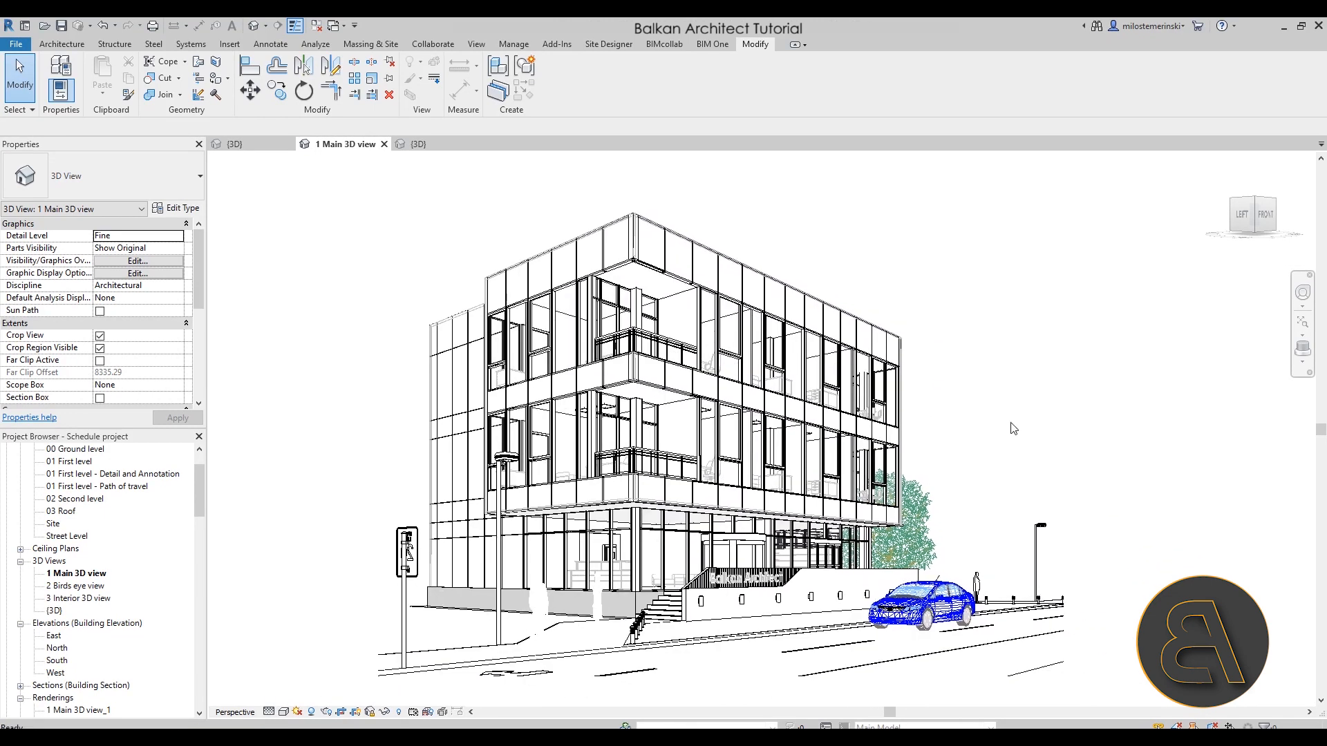